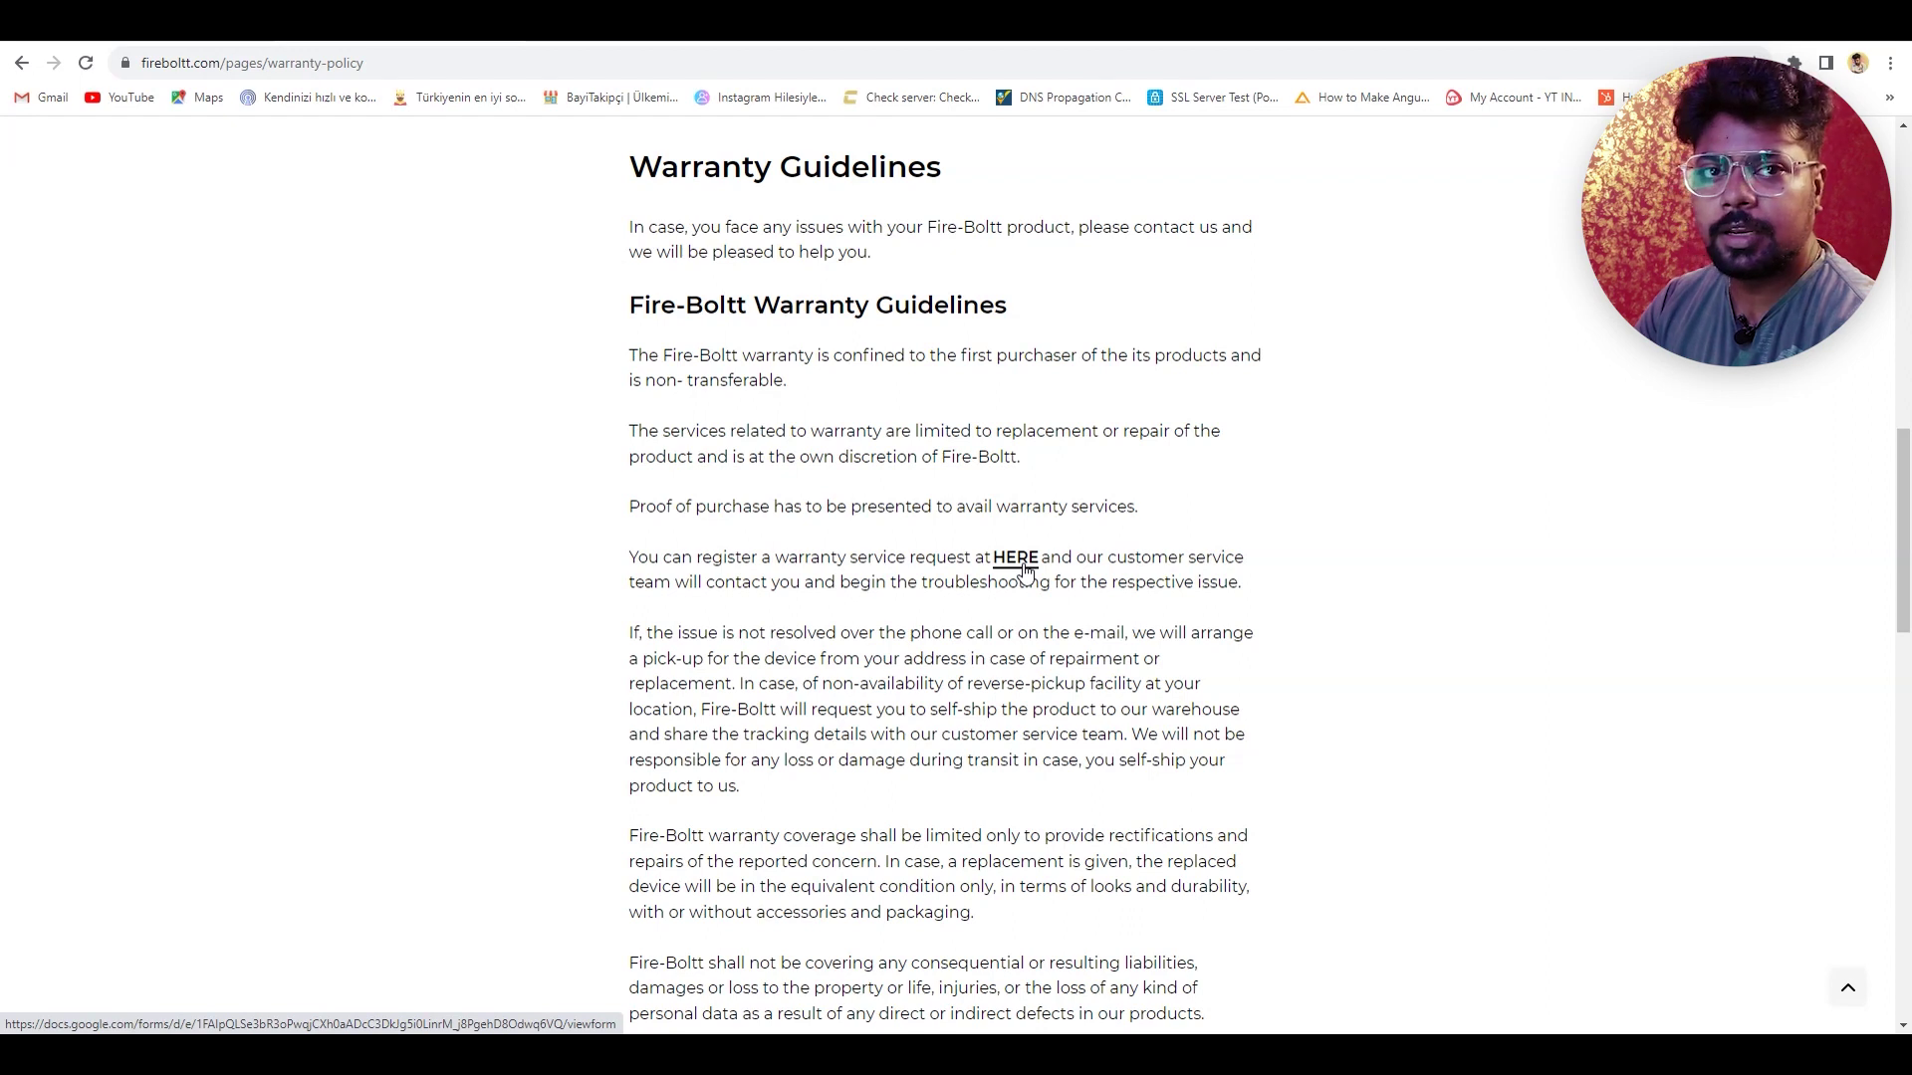
# - Open the Warranty Form and enter the customer's full name as the Name answer
pyautogui.click(1022, 563)
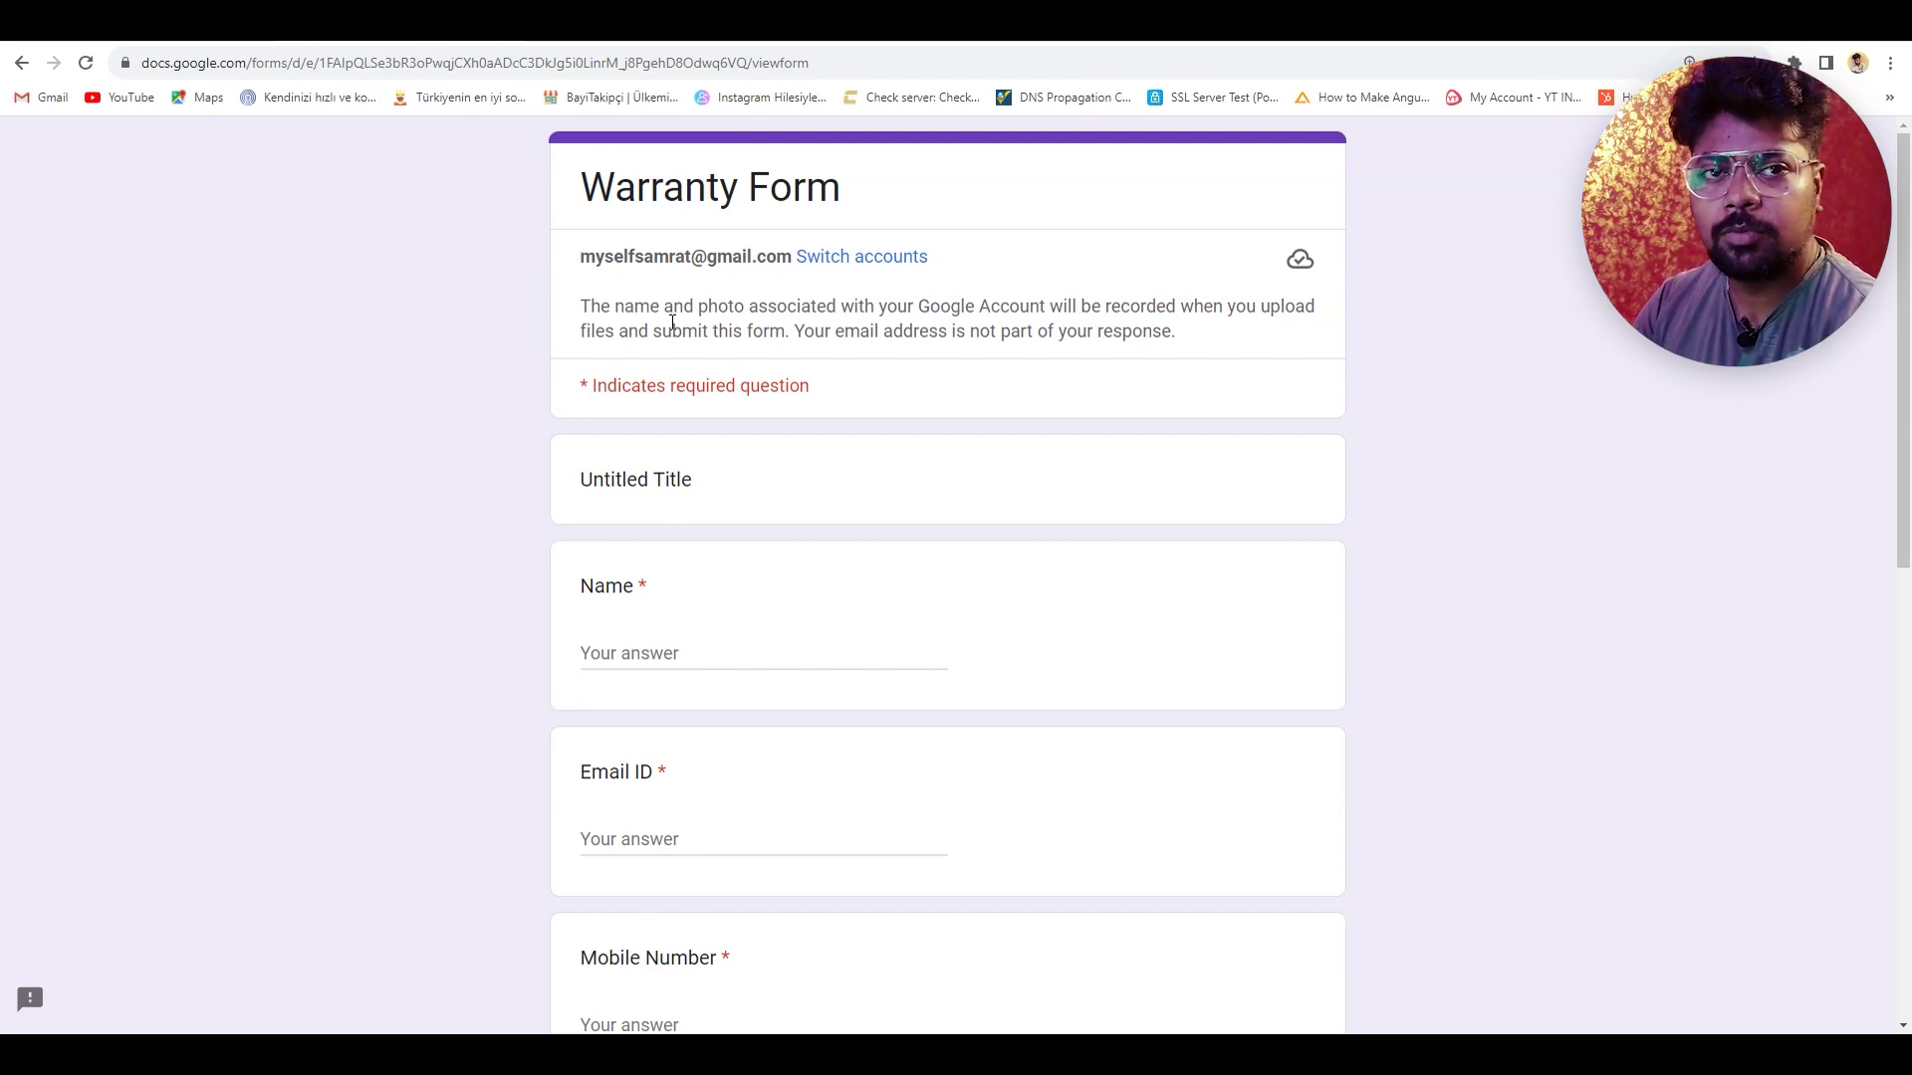
pyautogui.scroll(-2, 755, 469)
pyautogui.click(635, 446)
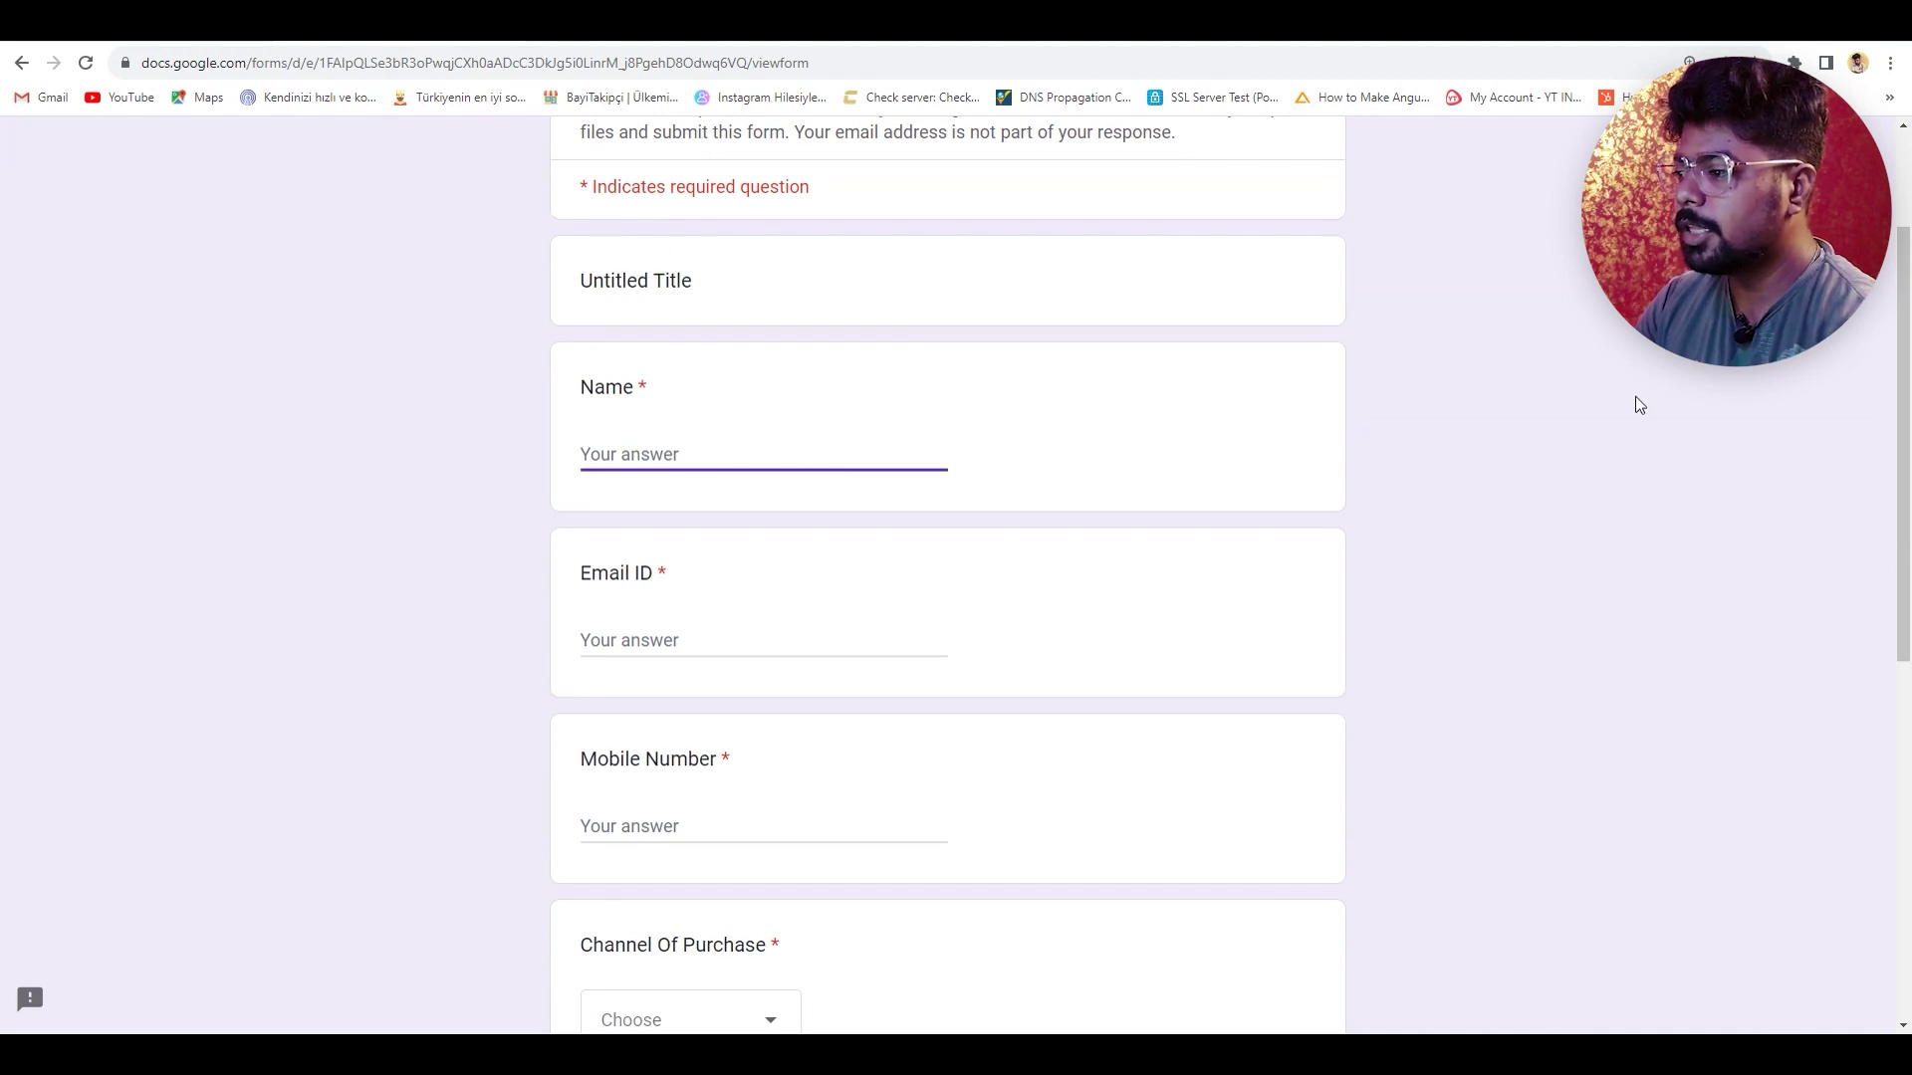
# - Fill in the customer's email address and mobile number in the Email ID and Mobile Number answers
pyautogui.press('Tab')
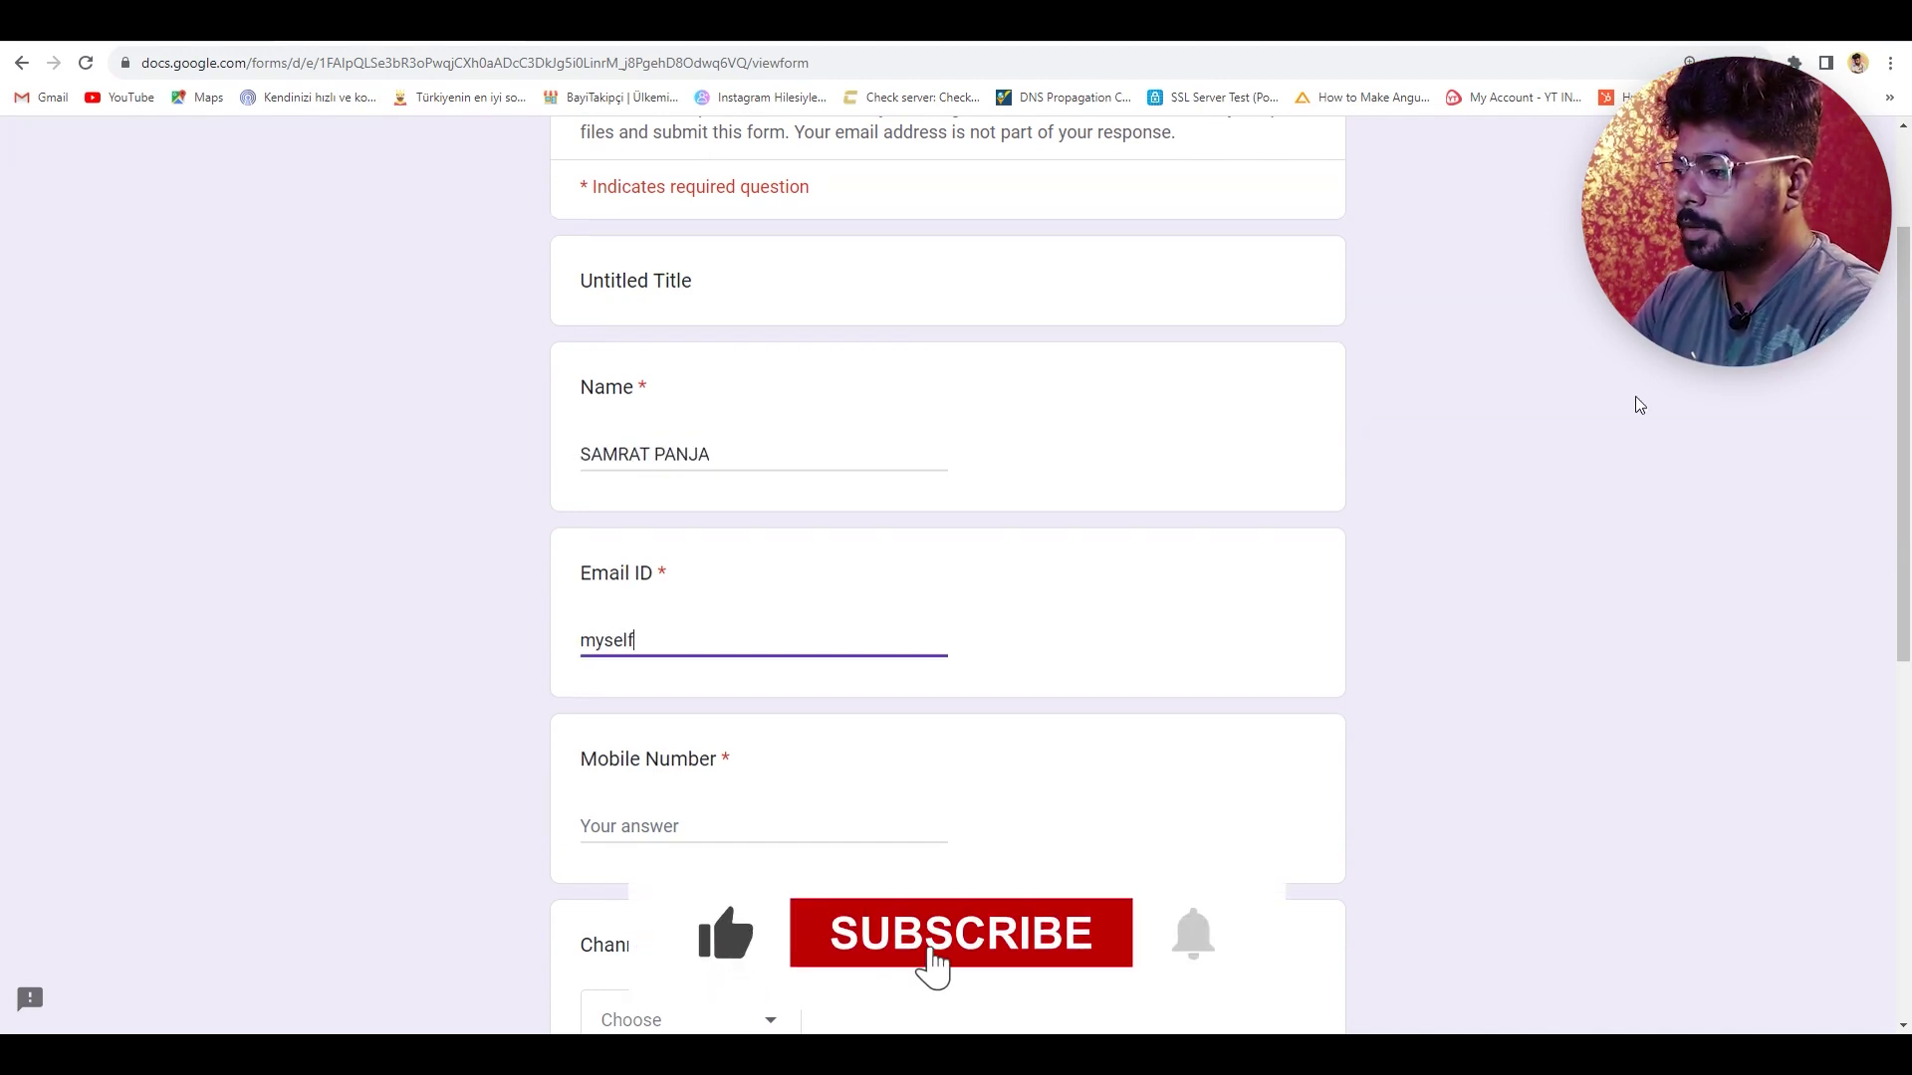
pyautogui.press('Tab')
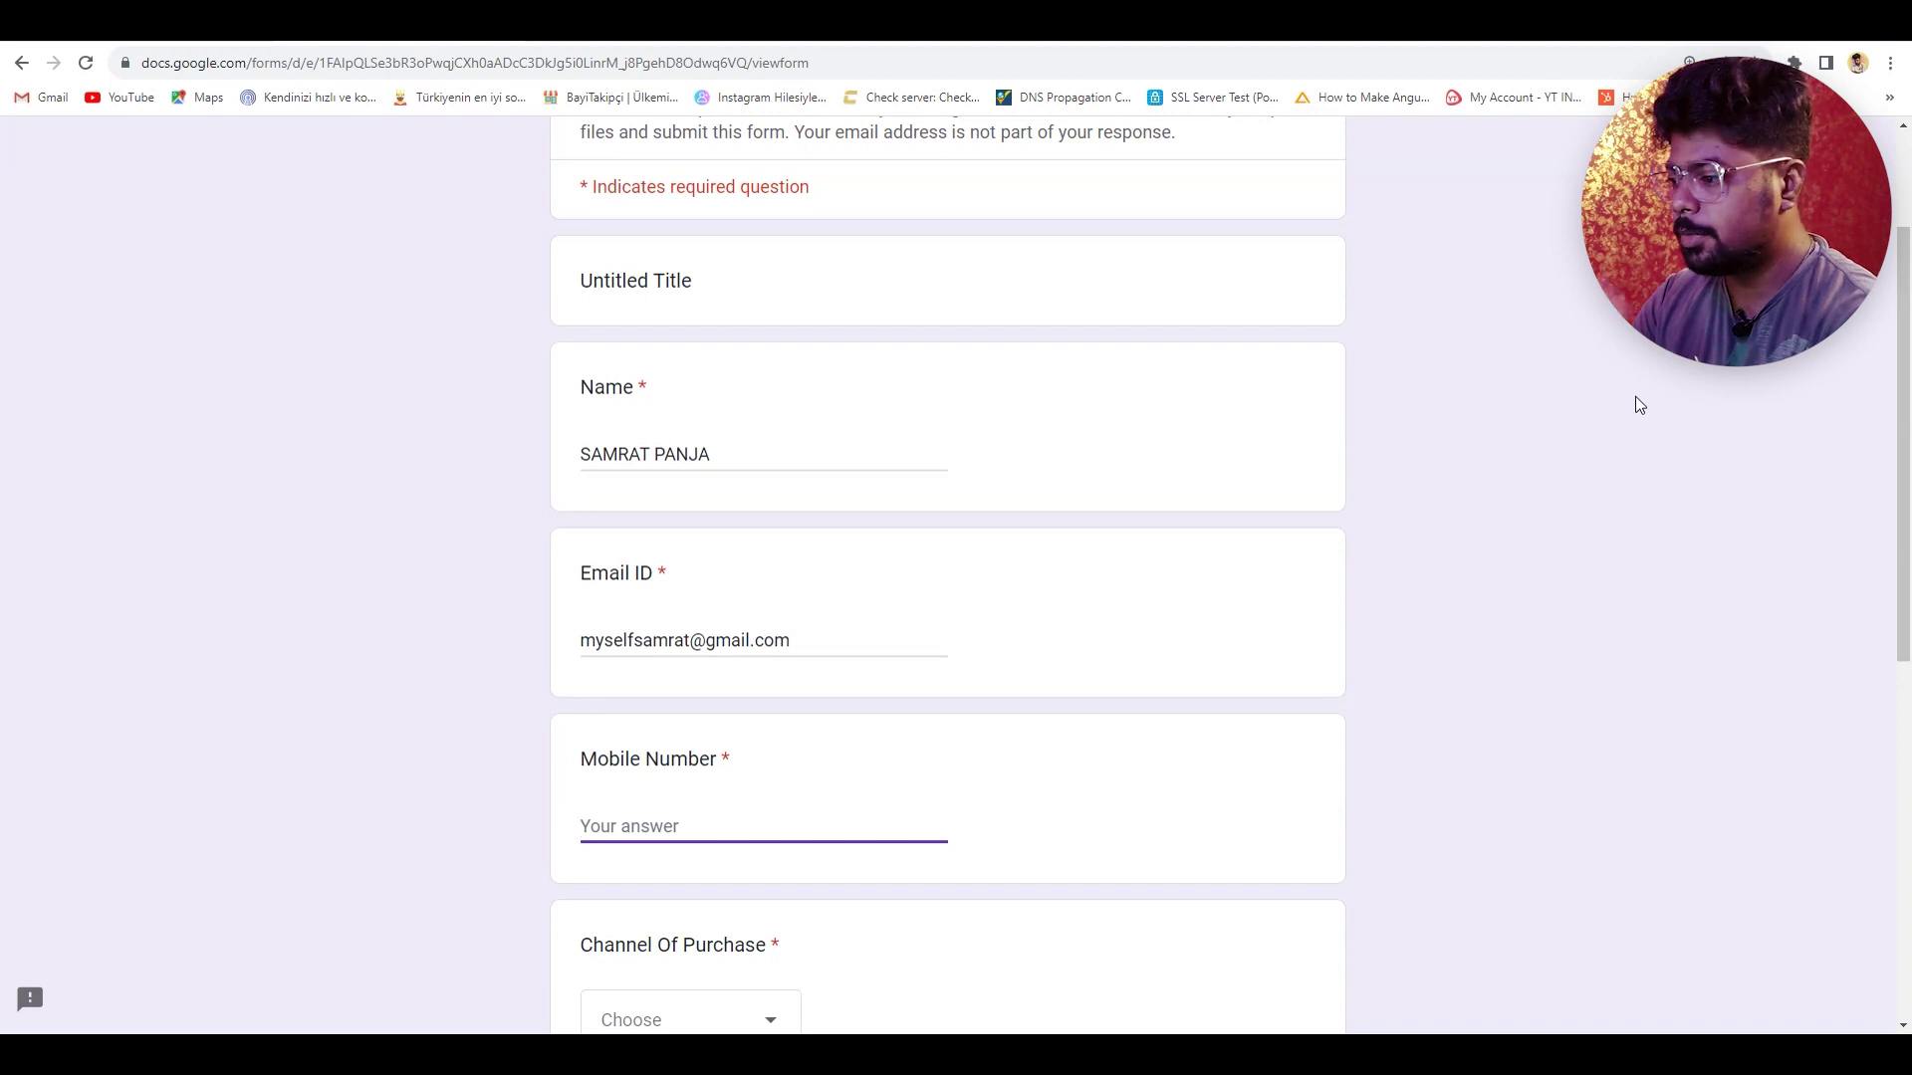
pyautogui.write('1234567898')
pyautogui.scroll(-5, 751, 512)
pyautogui.click(751, 512)
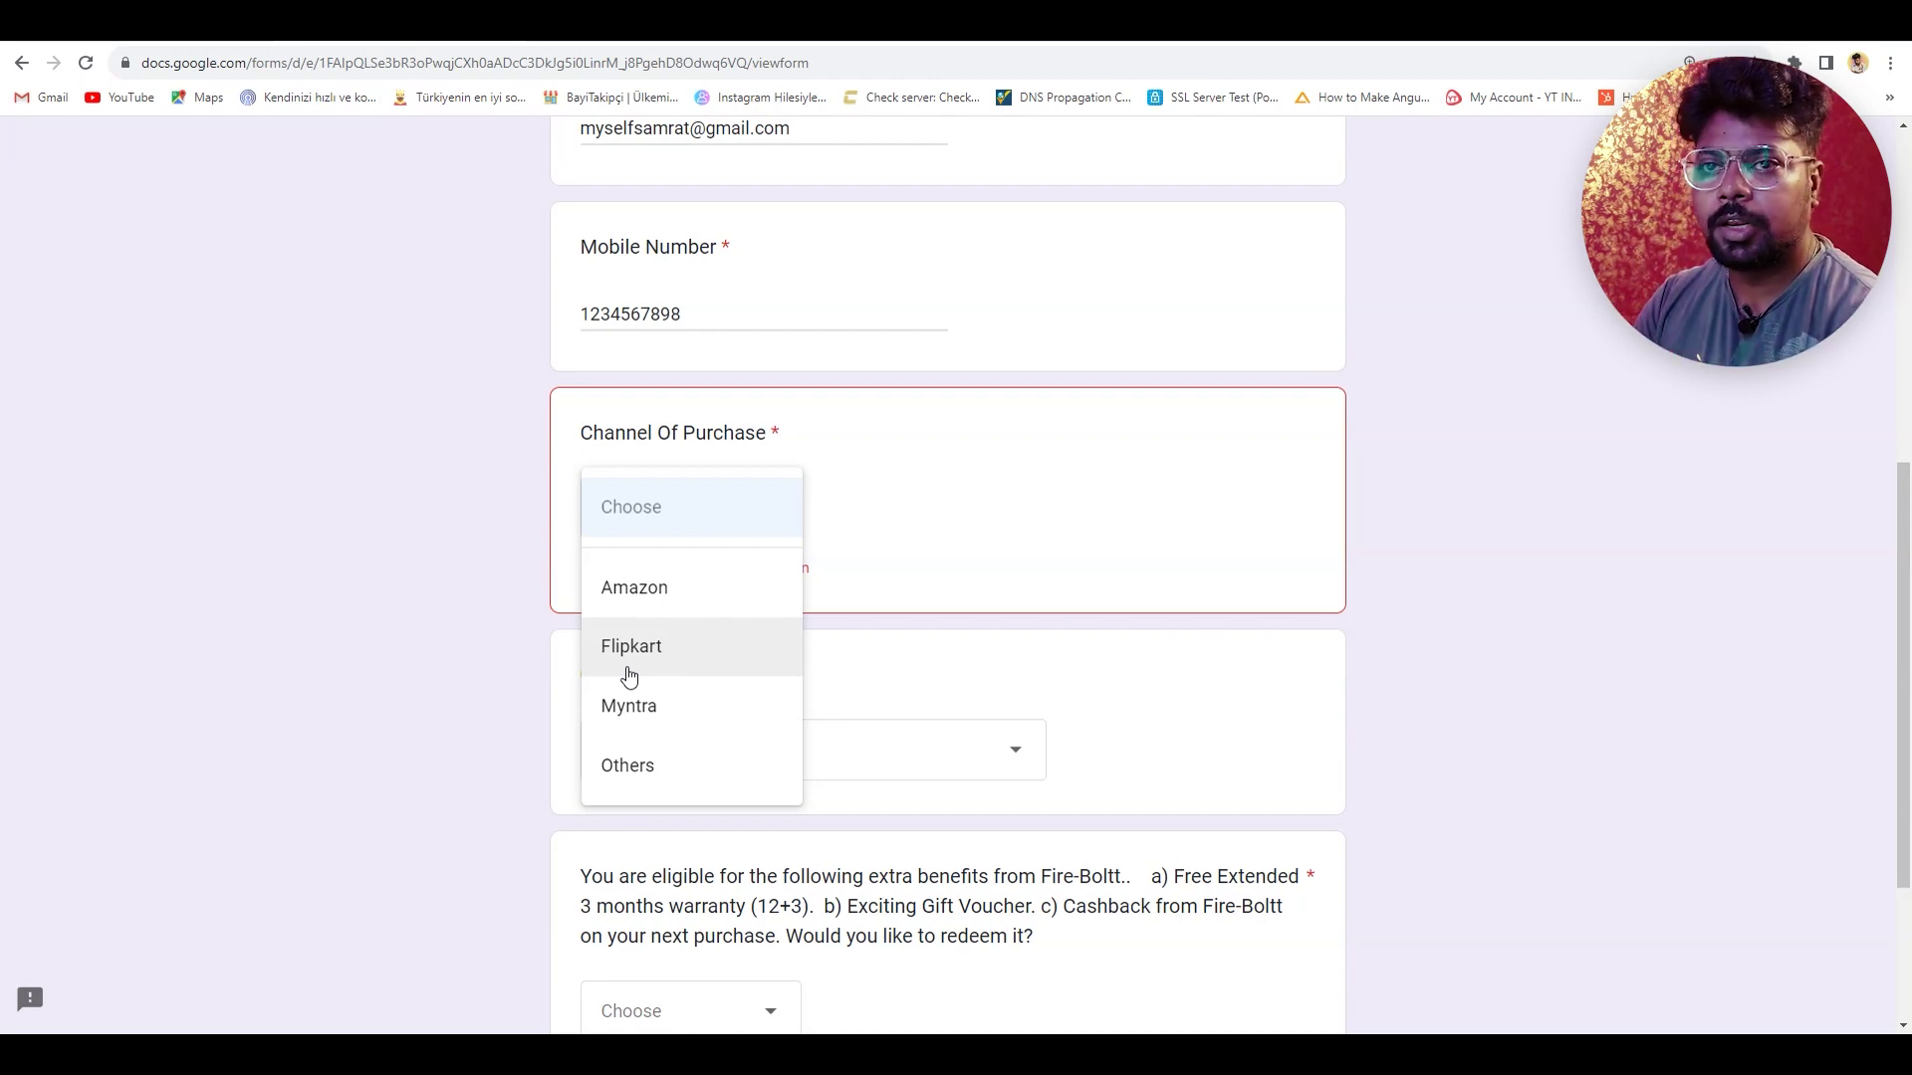
# - Choose Flipkart as purchase channel and Fire-Boltt Talk 2 (BSW042) as the product
pyautogui.click(658, 761)
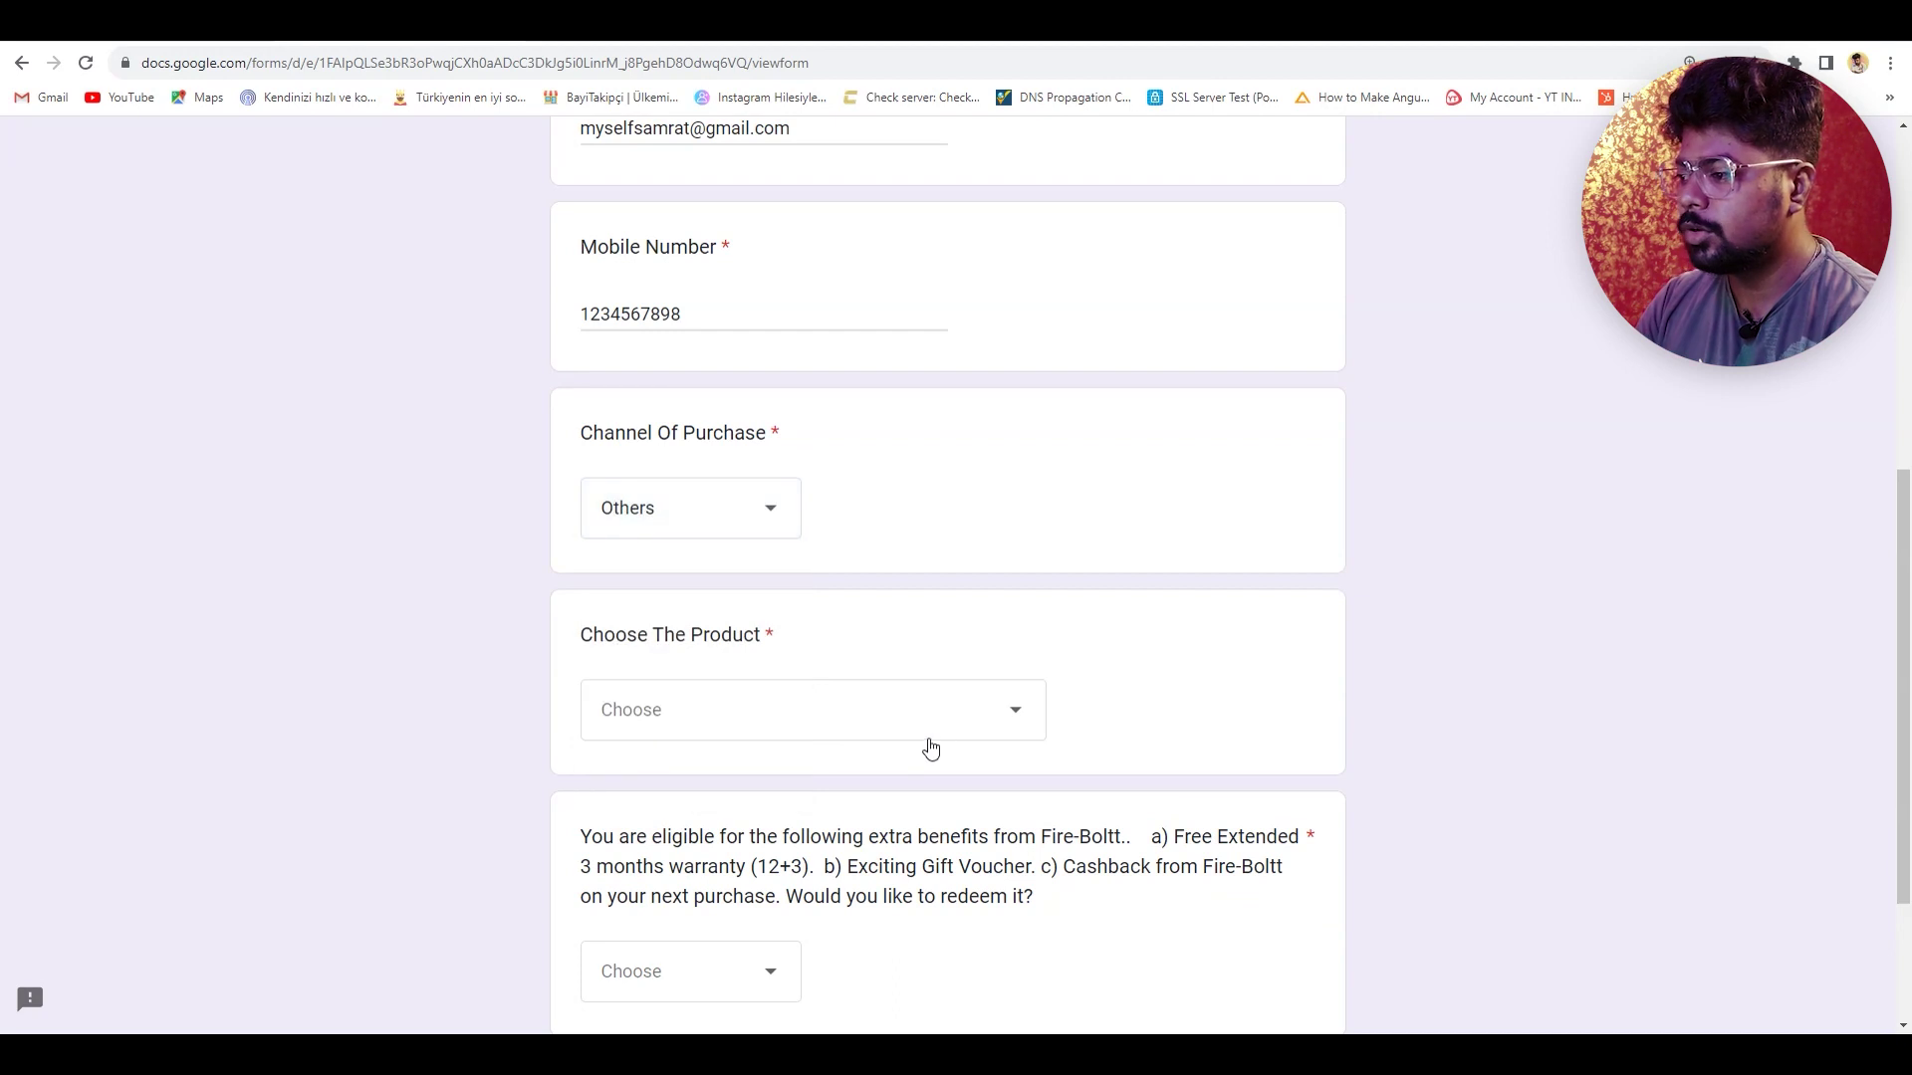
pyautogui.click(732, 517)
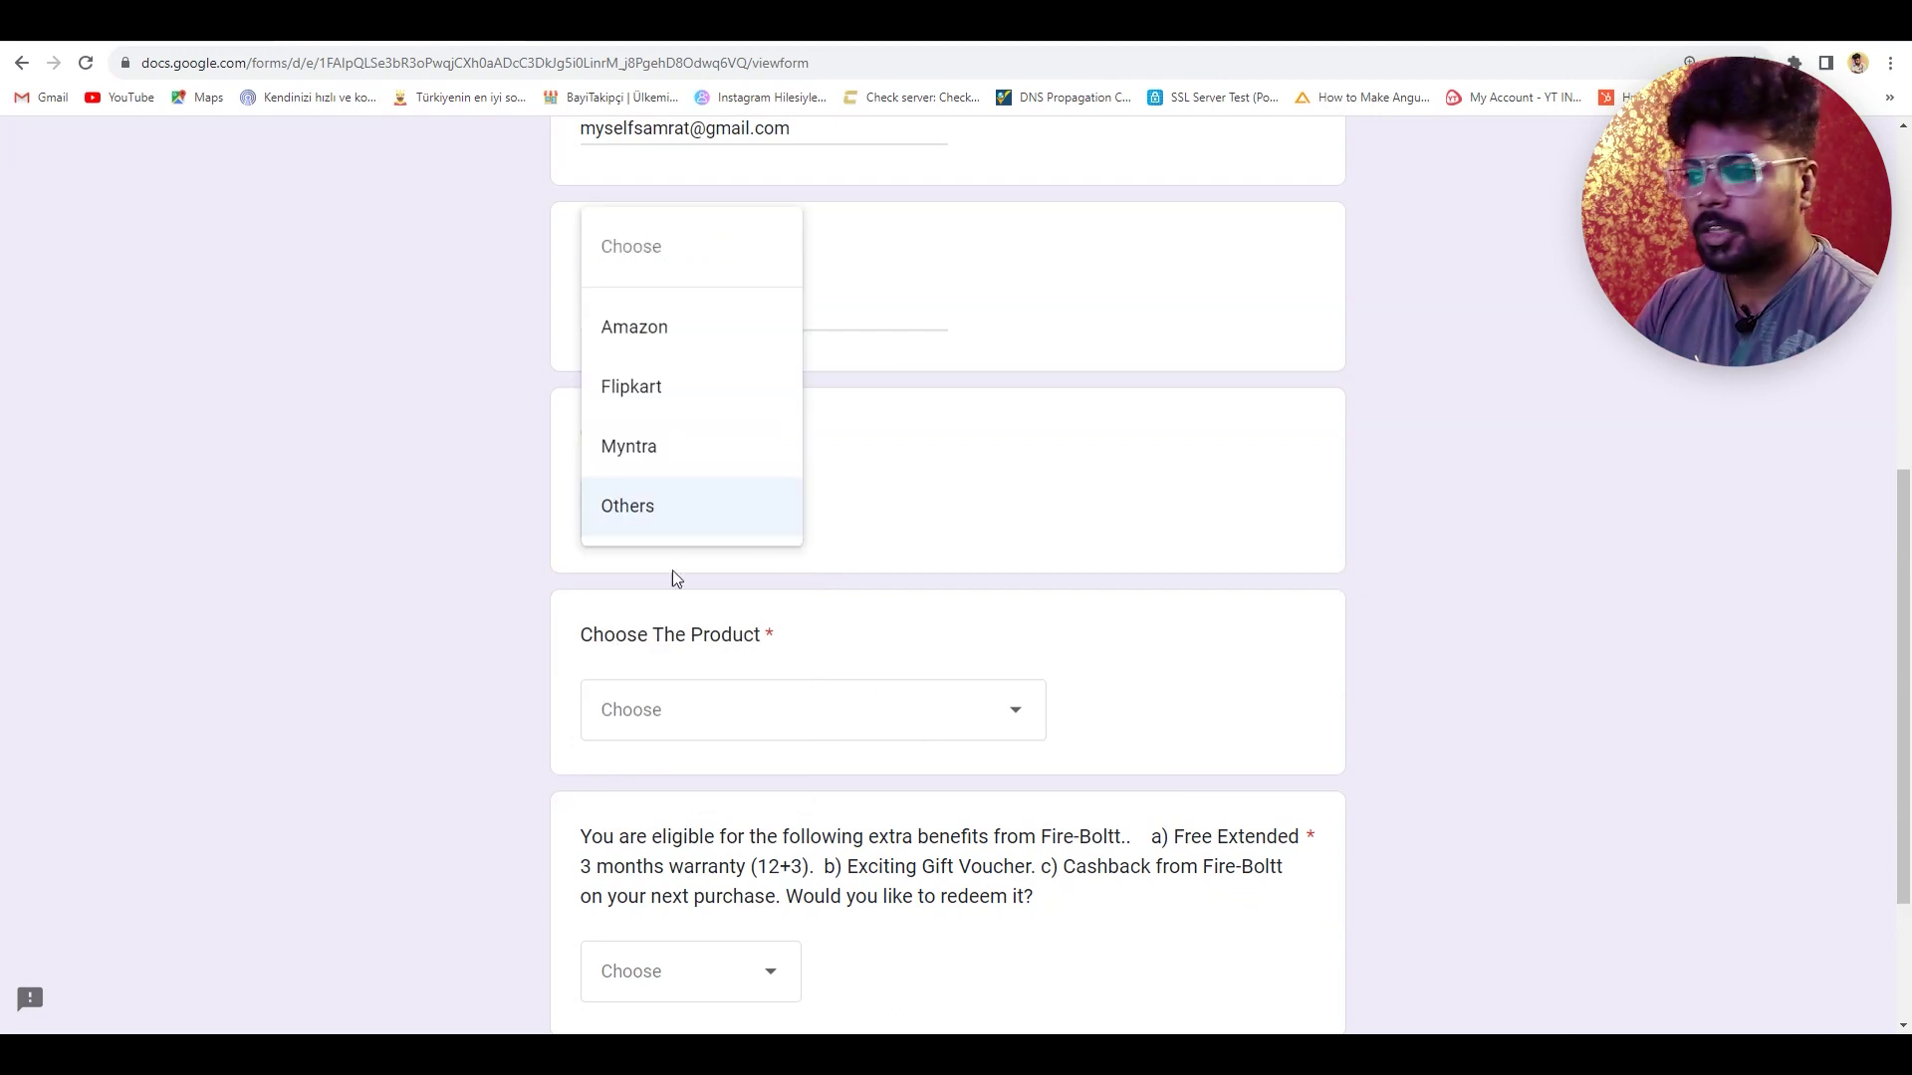
pyautogui.click(678, 398)
pyautogui.scroll(-2, 767, 508)
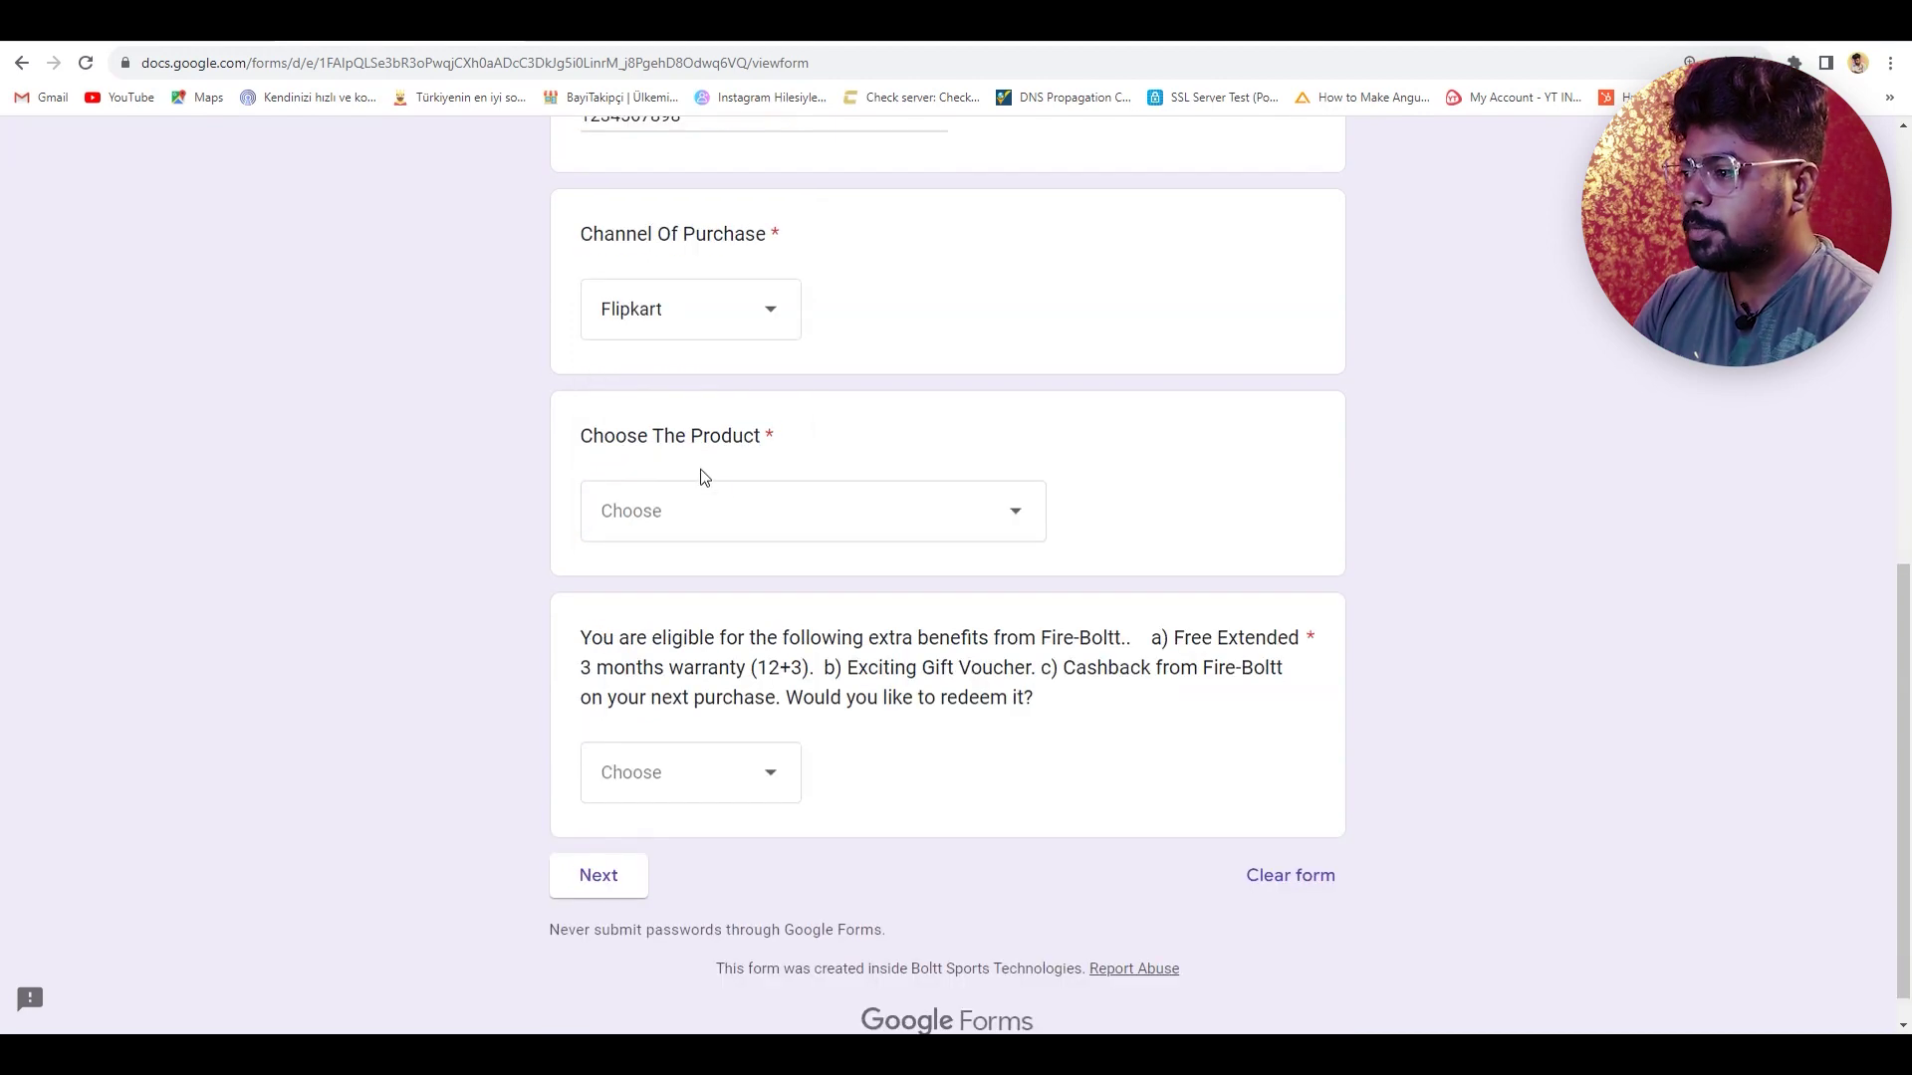
pyautogui.click(760, 522)
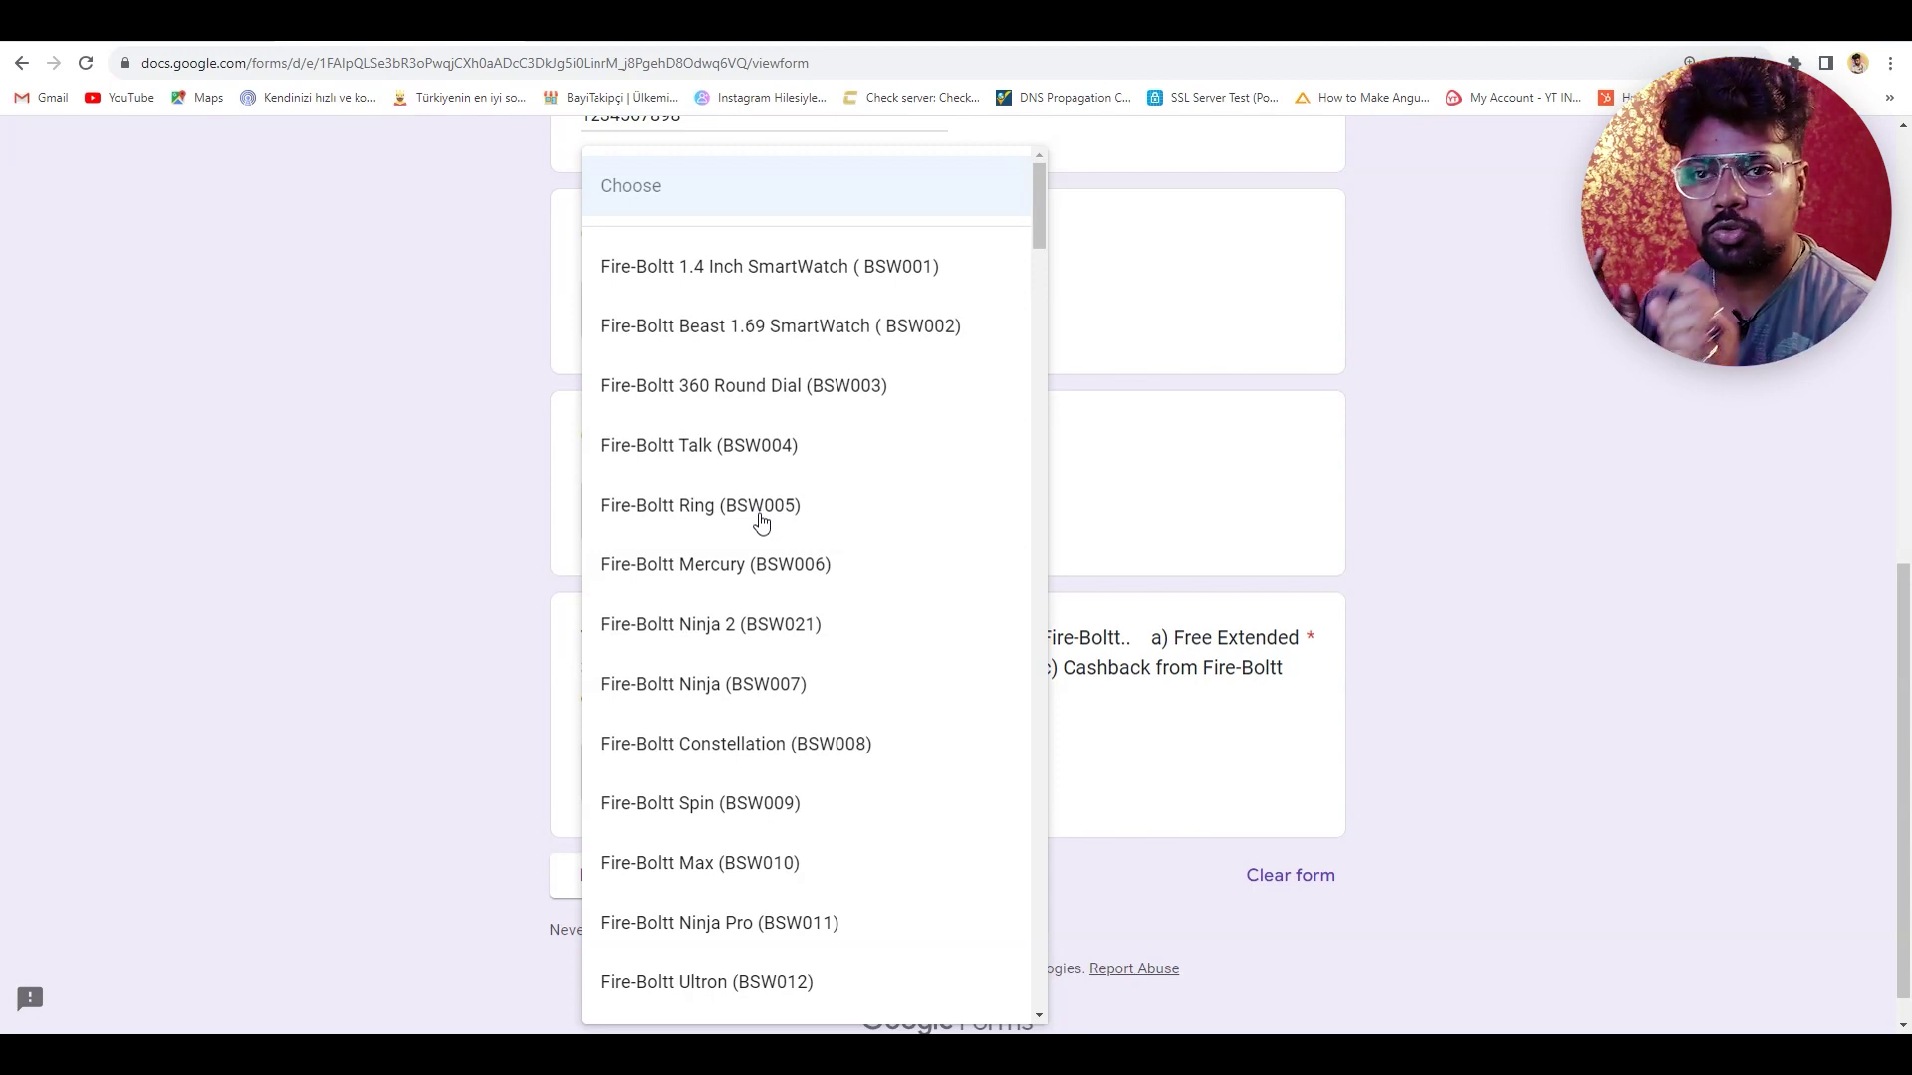
pyautogui.scroll(-3, 842, 611)
pyautogui.scroll(-12, 848, 625)
pyautogui.scroll(-7, 850, 710)
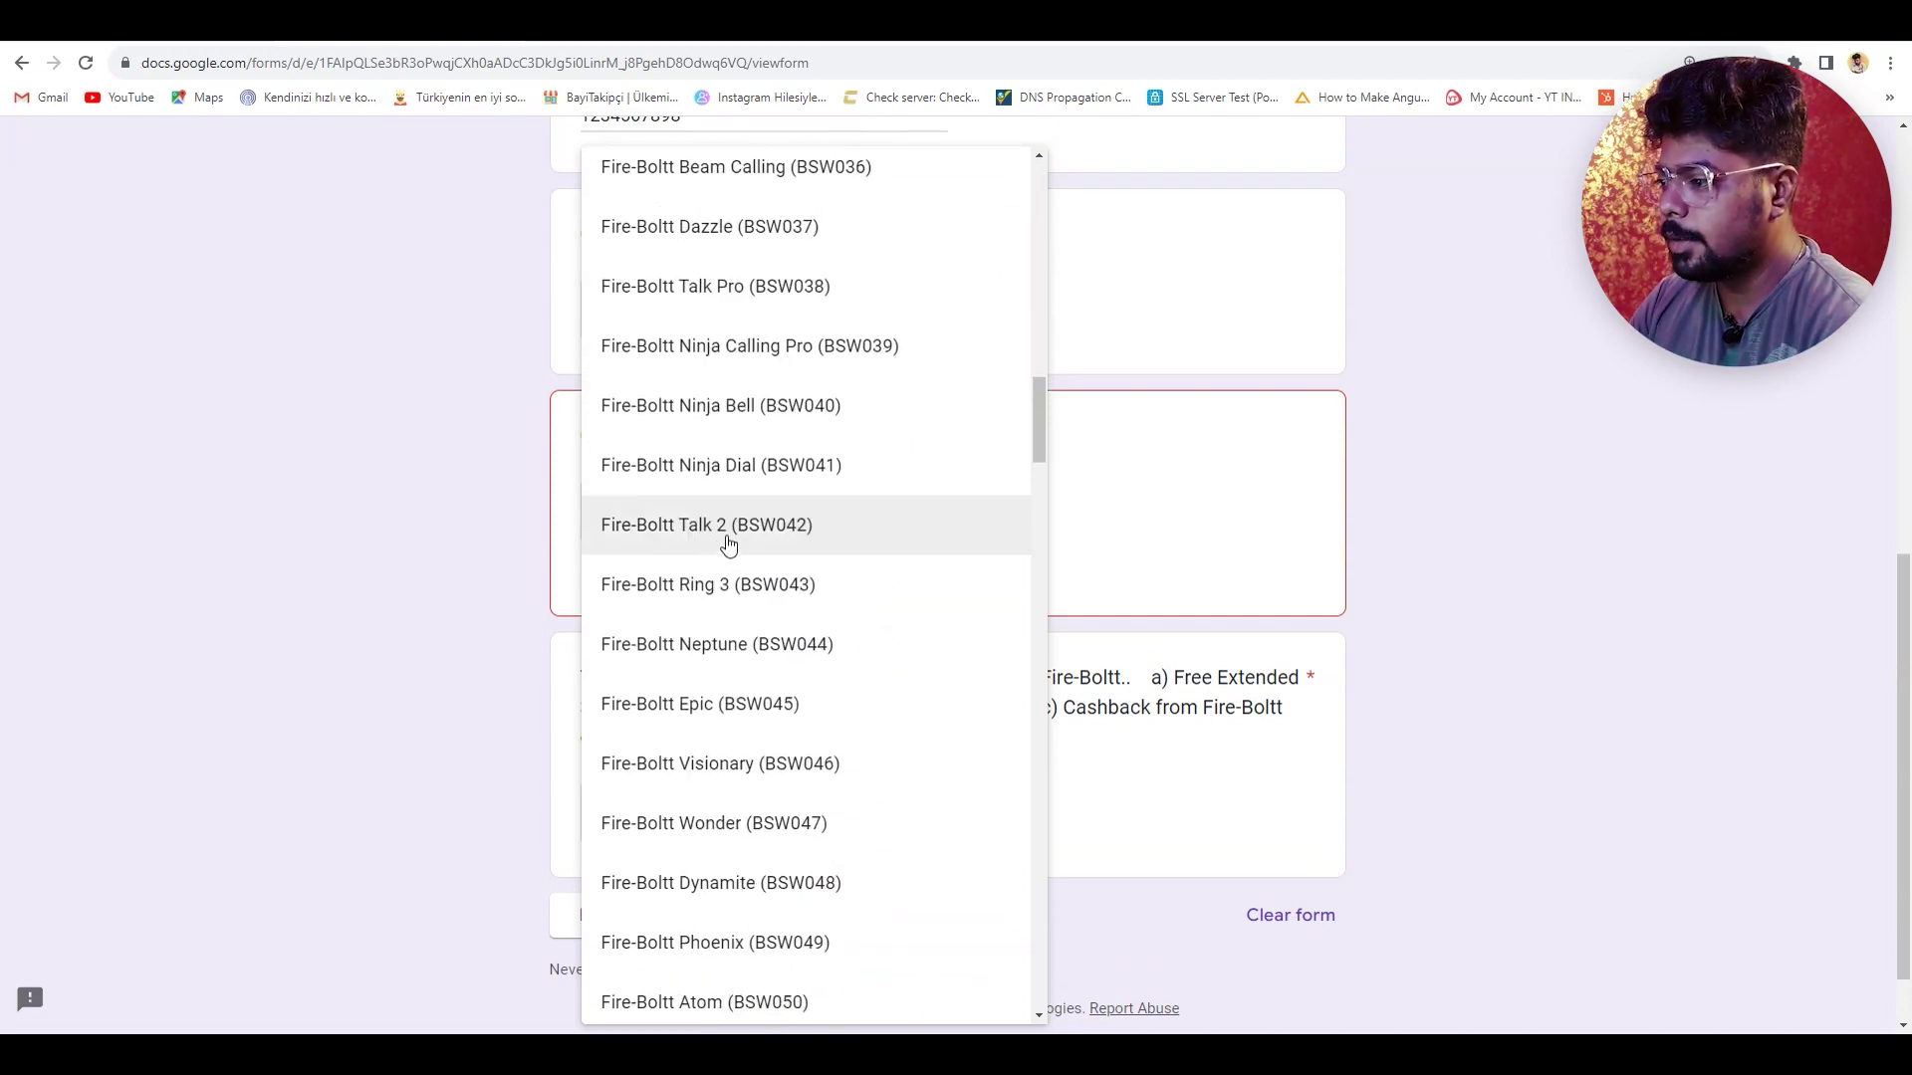
pyautogui.click(756, 537)
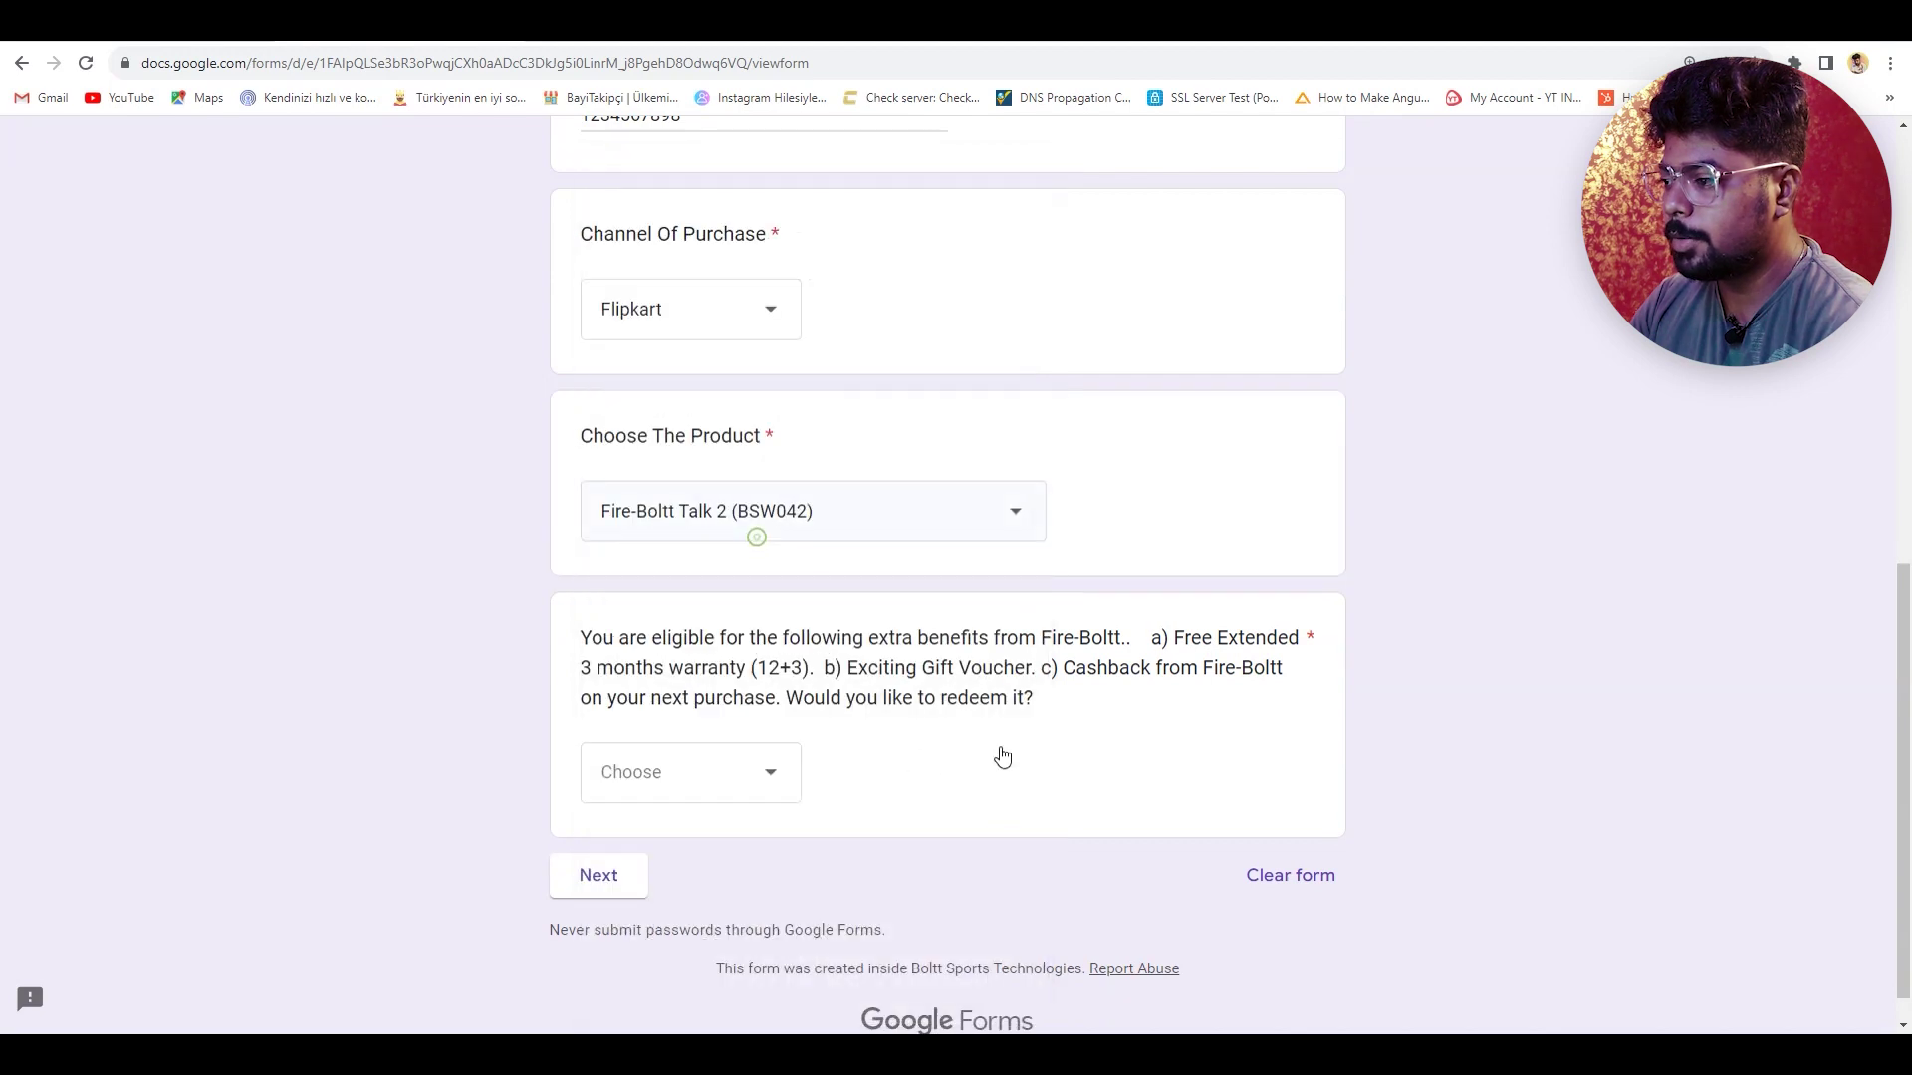
# - Answer No to the extra benefits question and continue to the form's final page
pyautogui.click(899, 744)
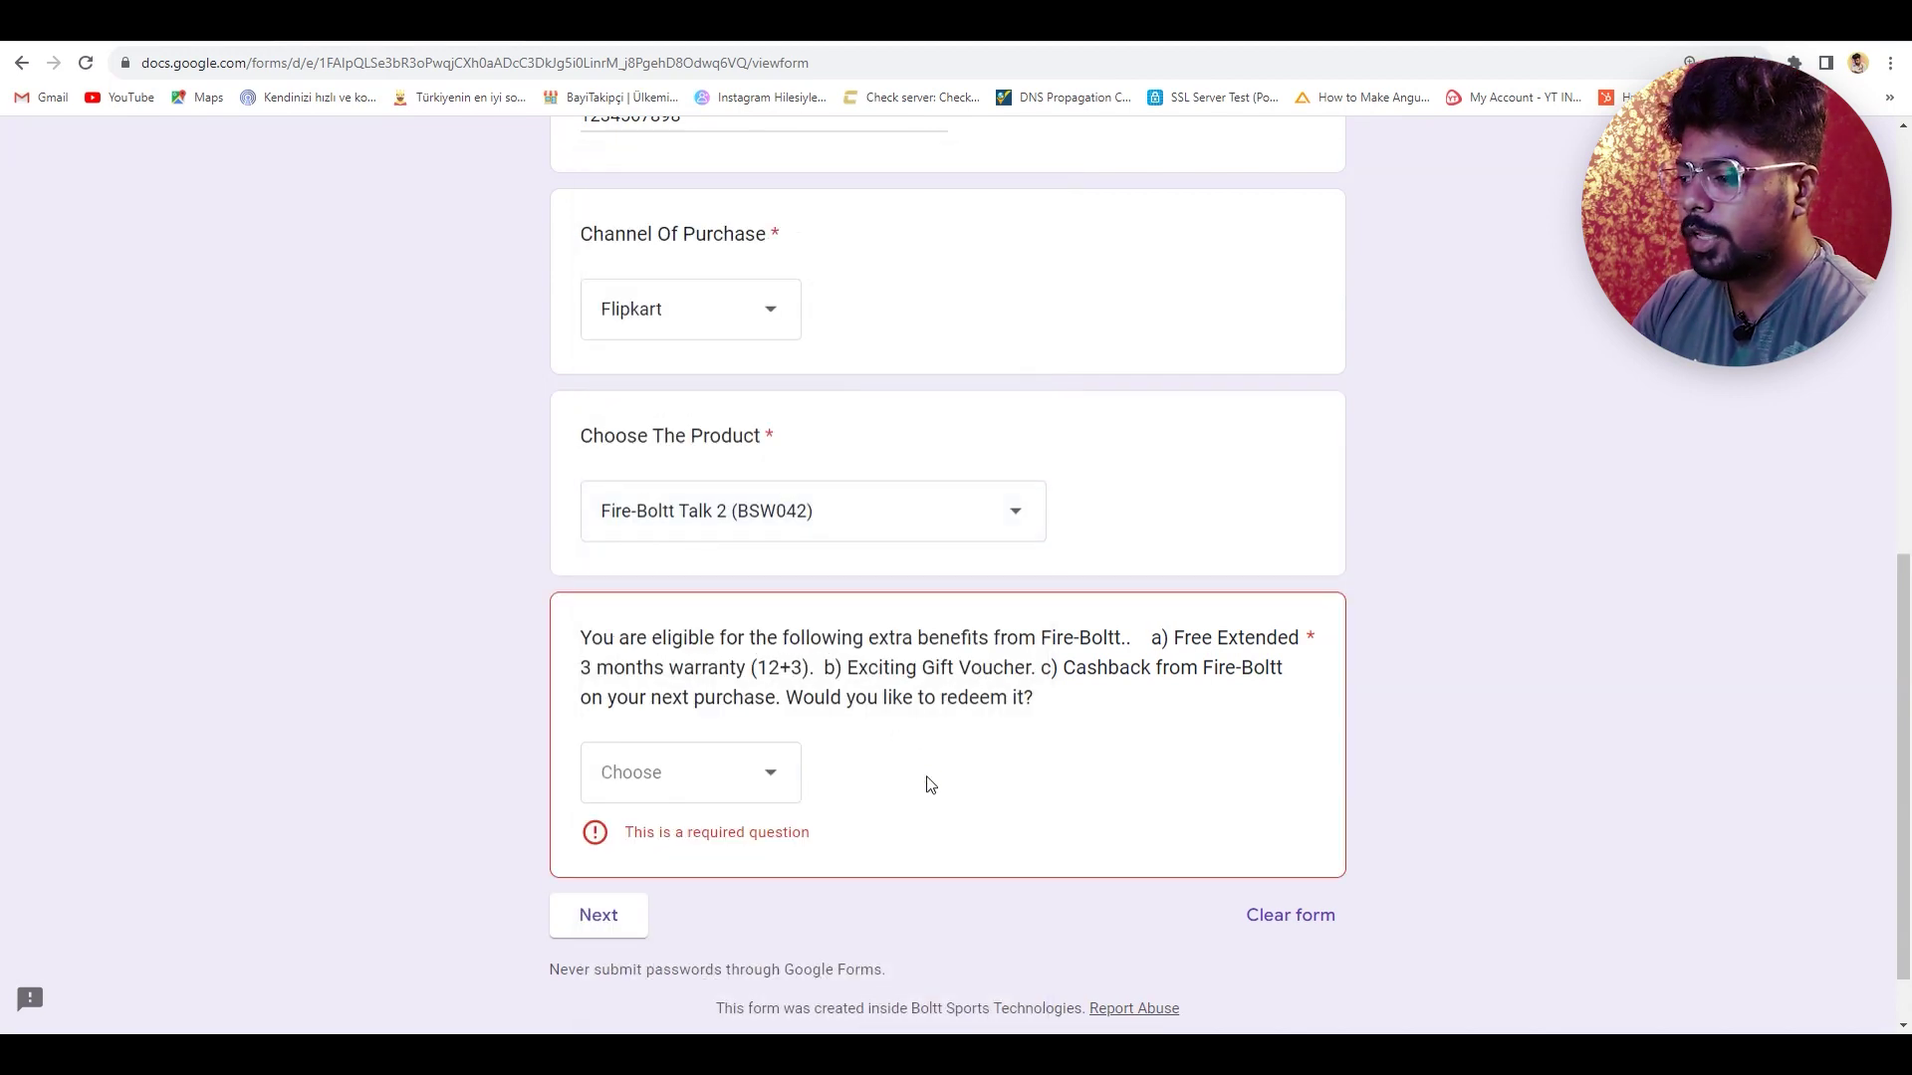
pyautogui.click(724, 801)
pyautogui.click(652, 908)
pyautogui.click(688, 789)
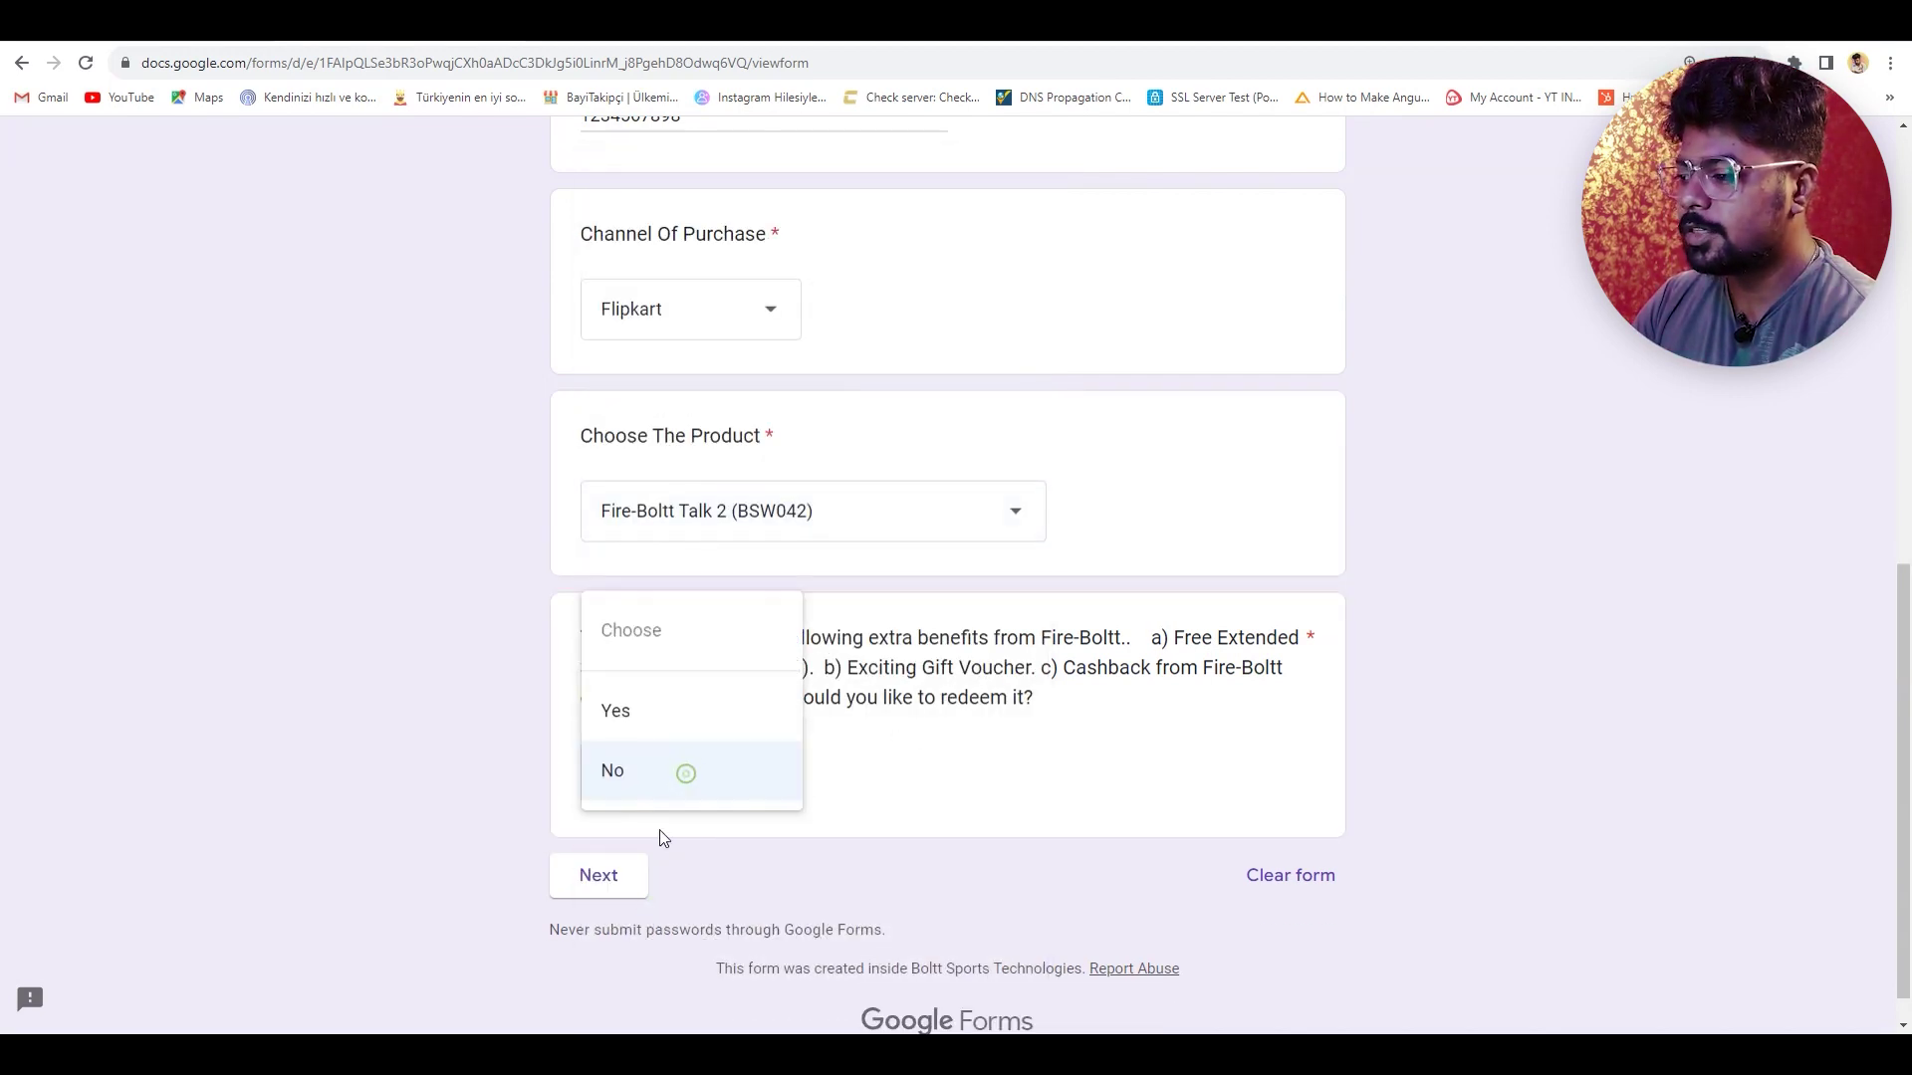
pyautogui.click(686, 711)
pyautogui.click(751, 796)
pyautogui.click(717, 853)
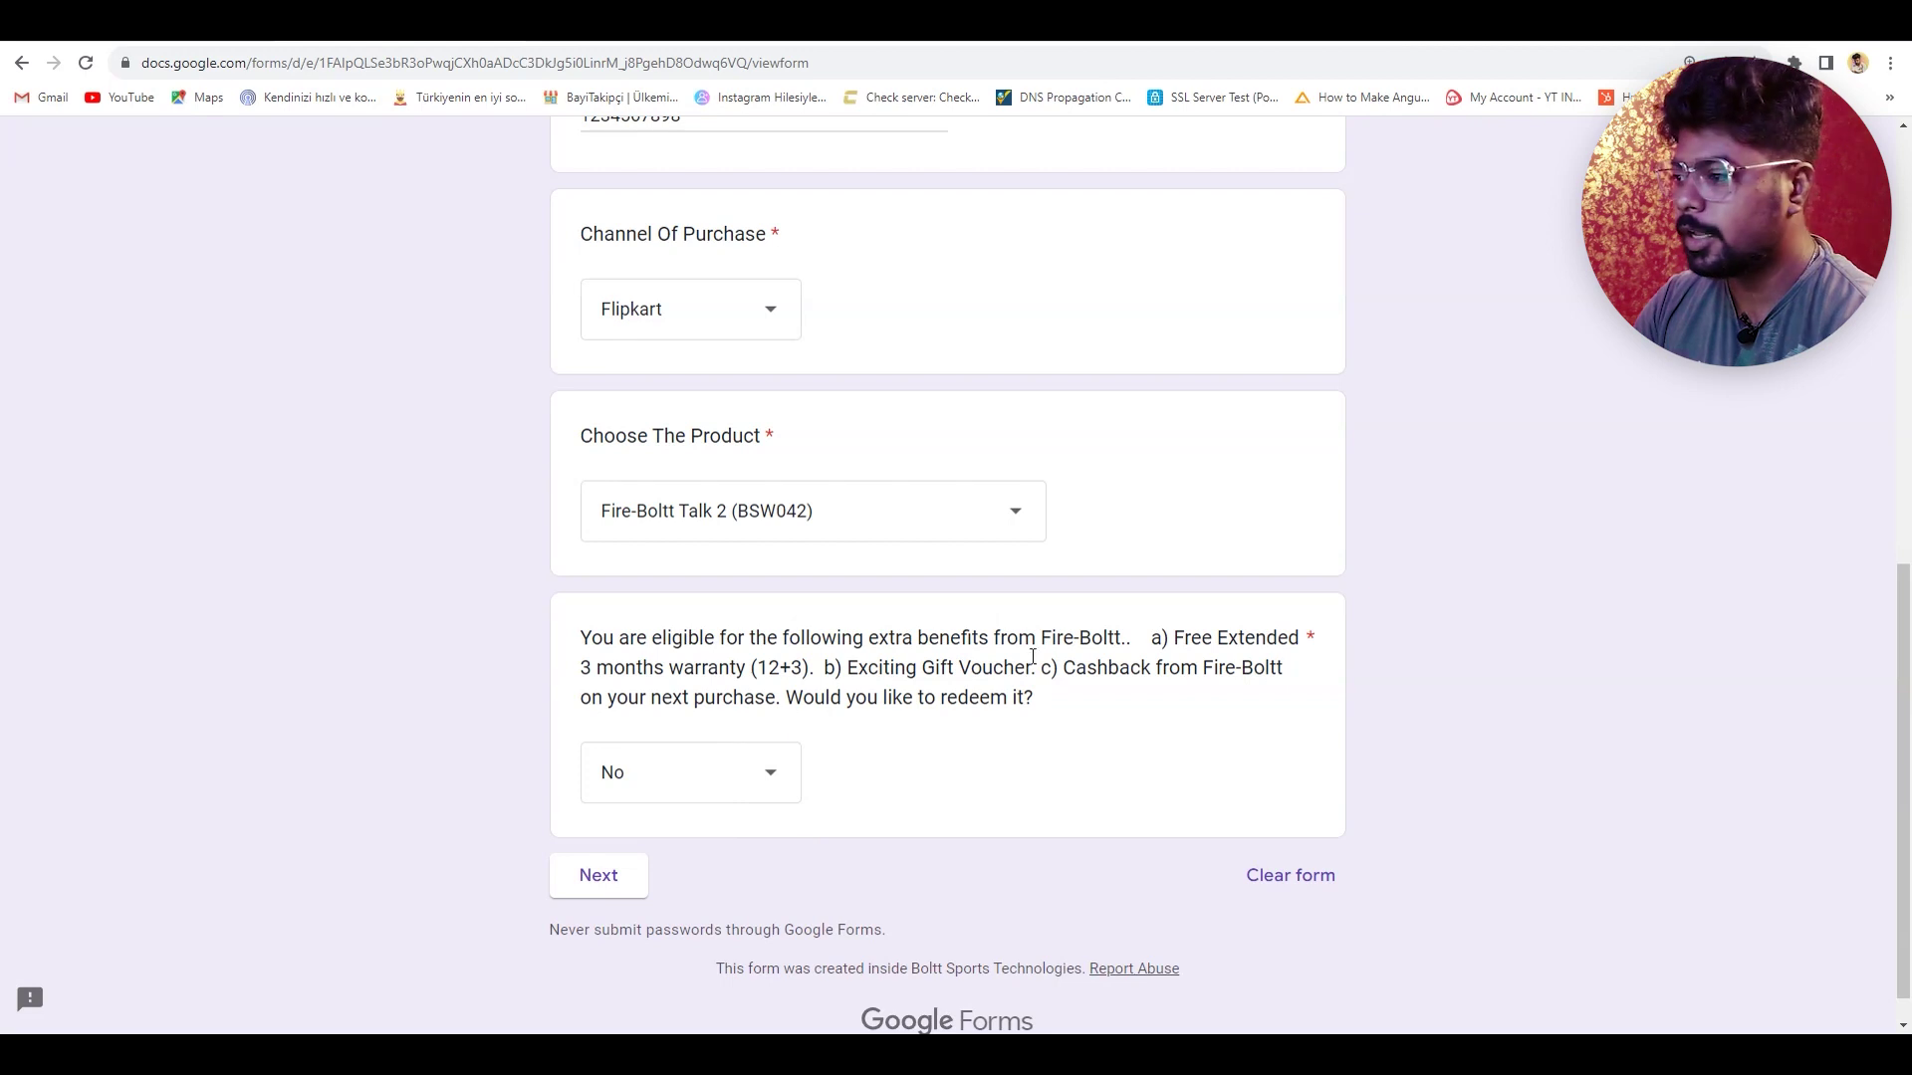
pyautogui.click(754, 790)
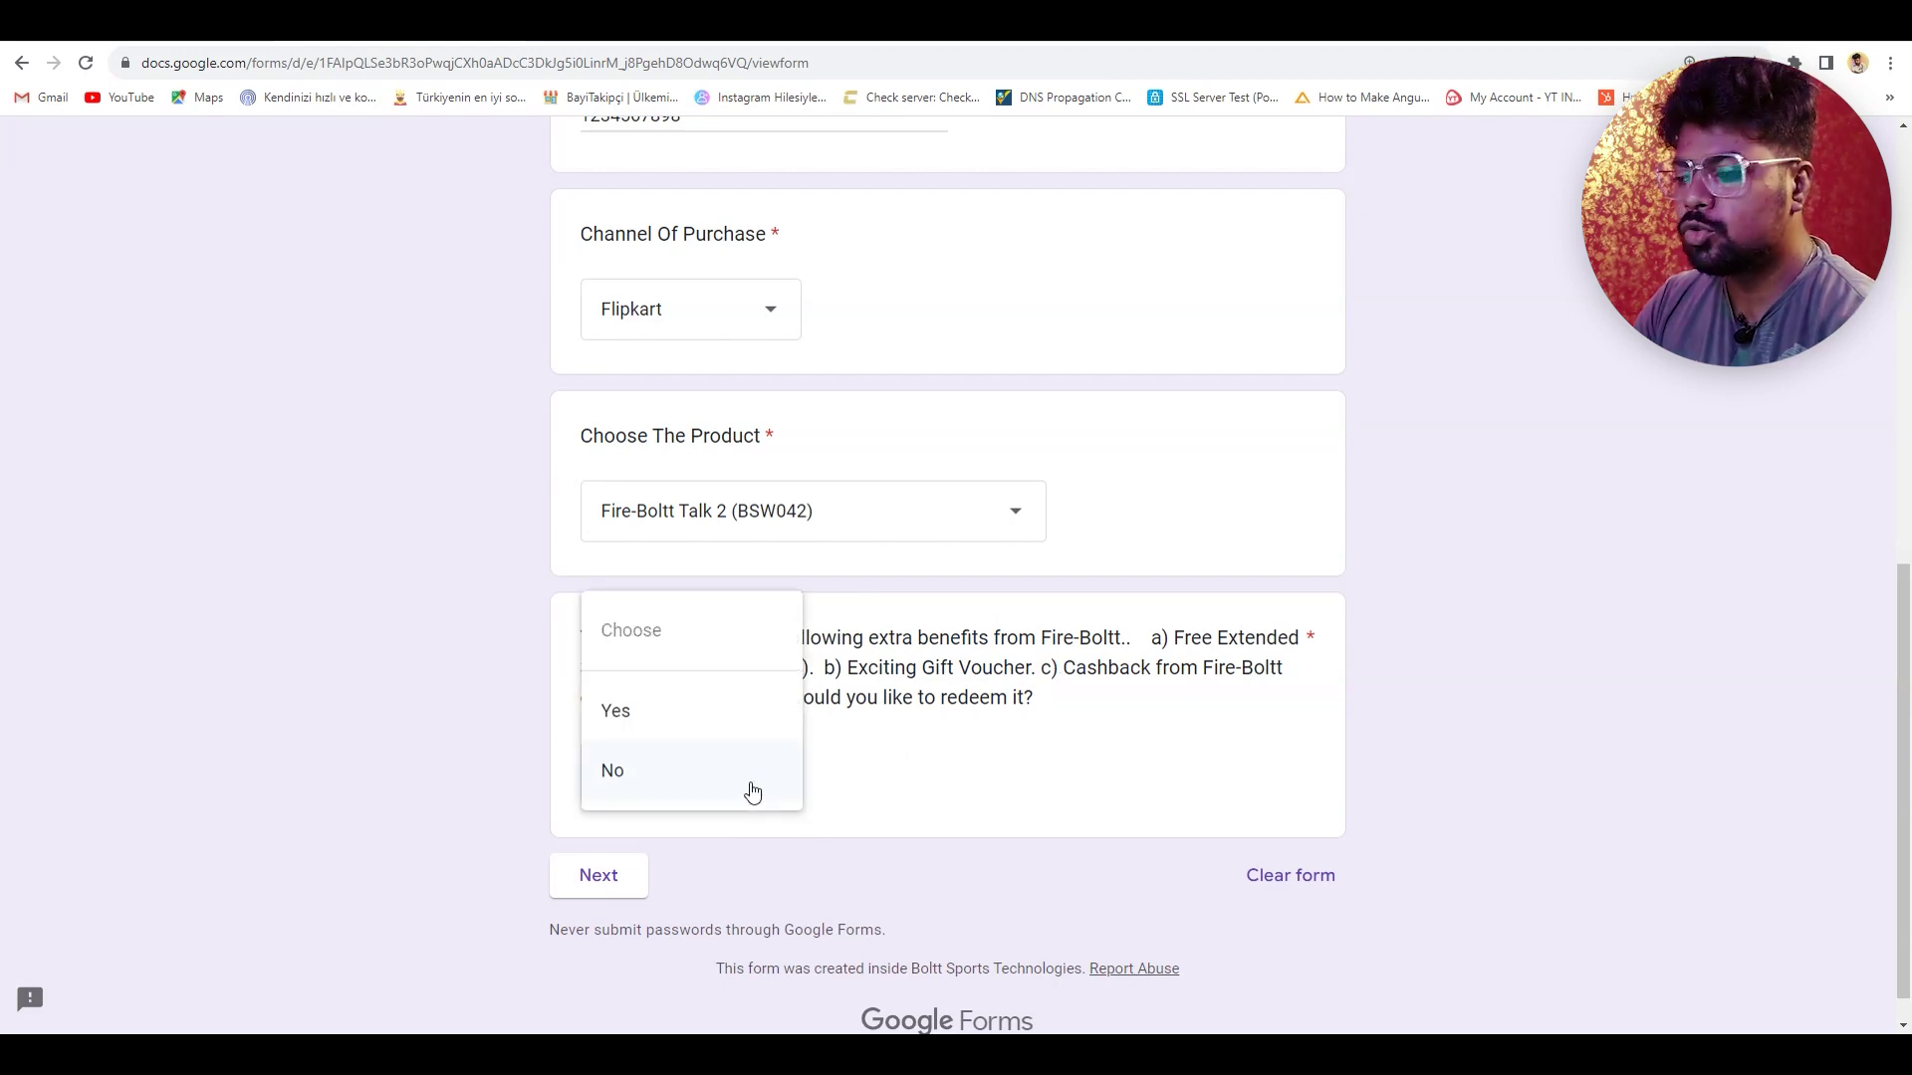
pyautogui.click(704, 794)
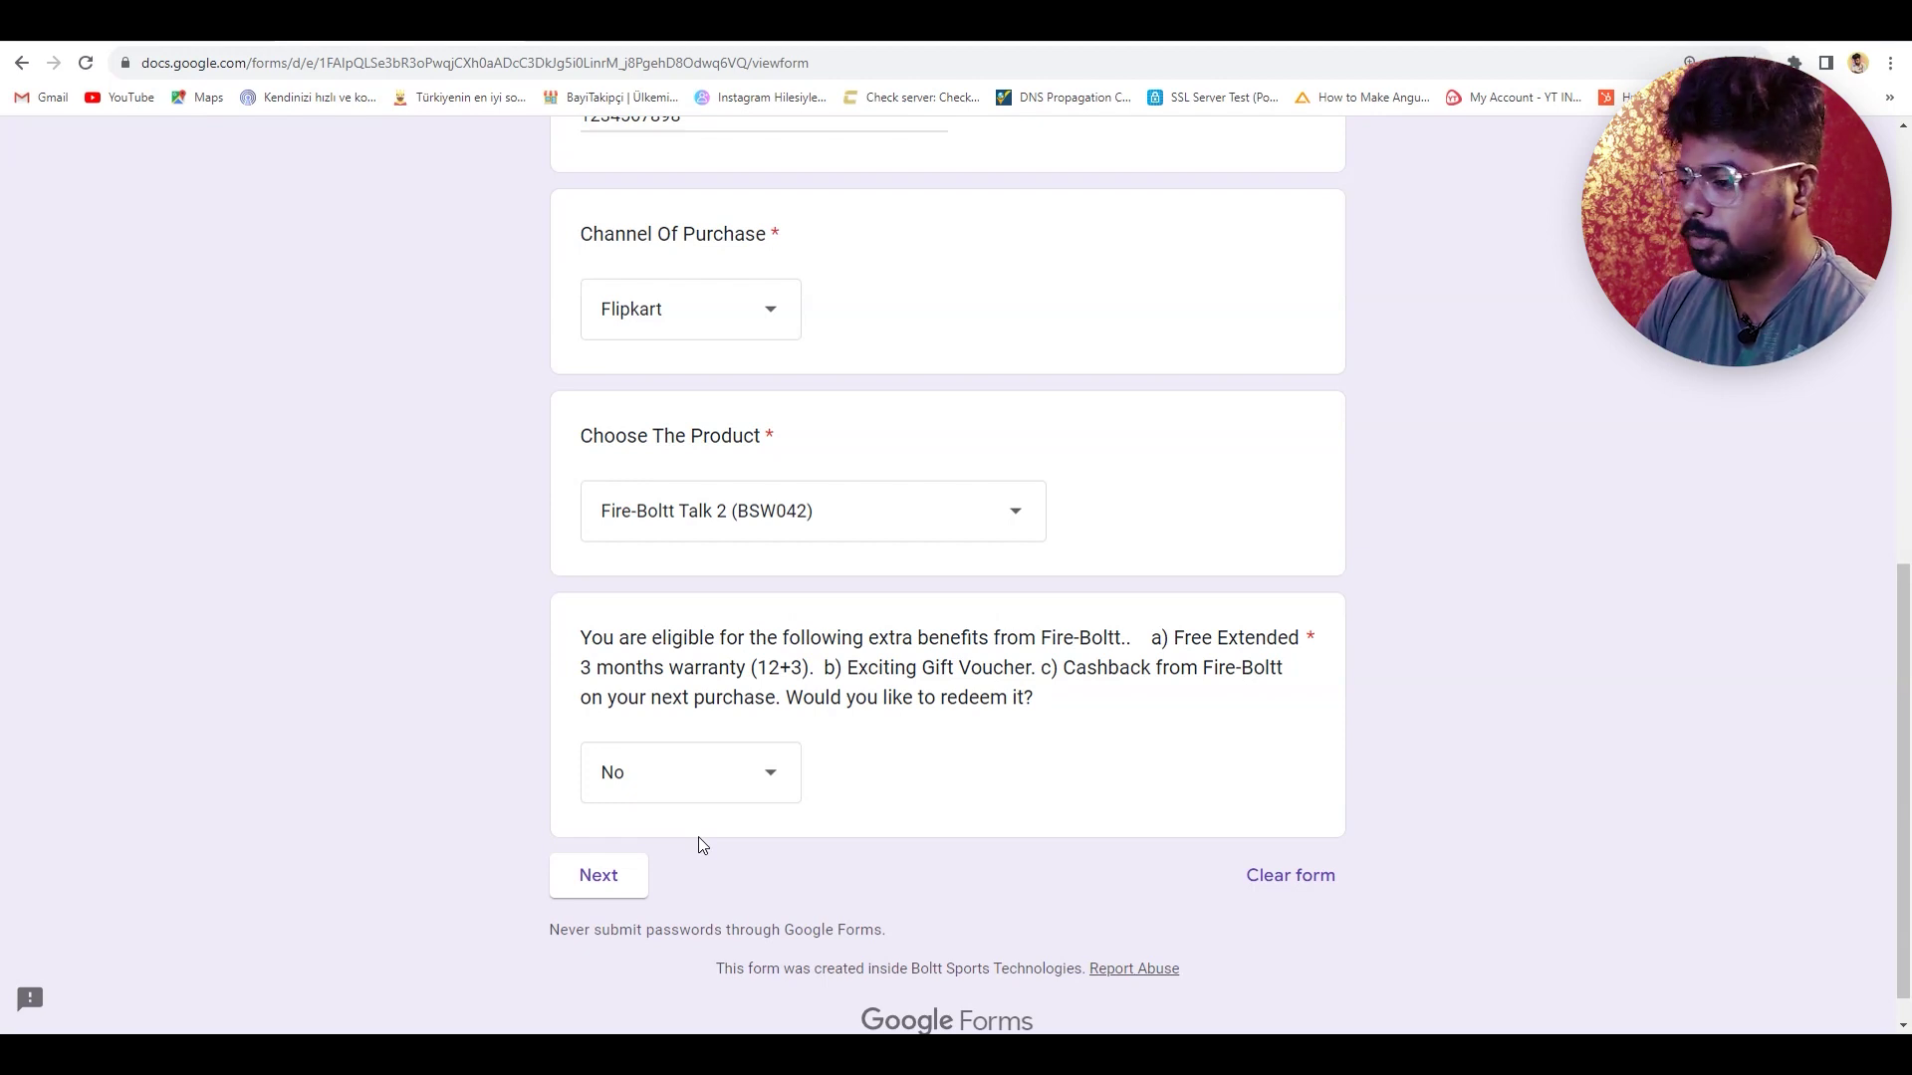
pyautogui.click(590, 882)
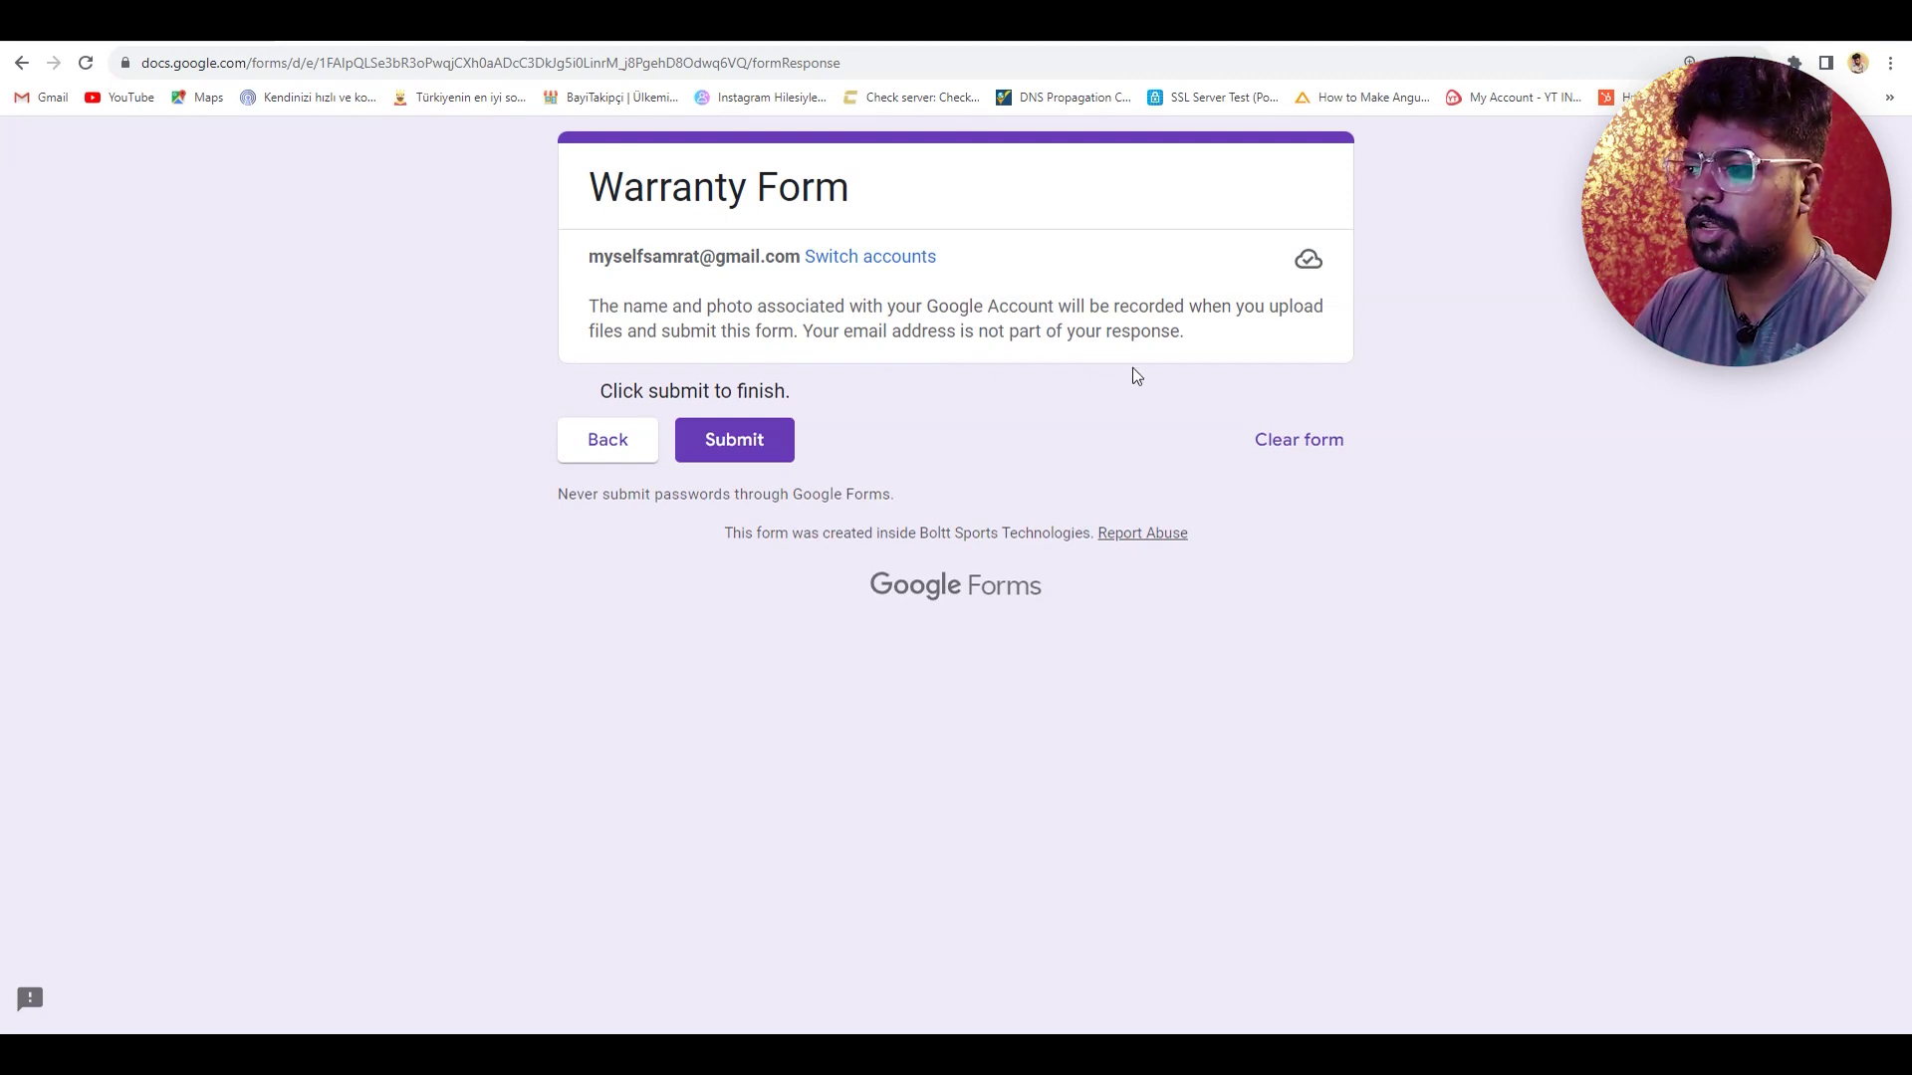
# - Submit the warranty response, then go back and replace the address to return to fireboltt.com
pyautogui.click(757, 449)
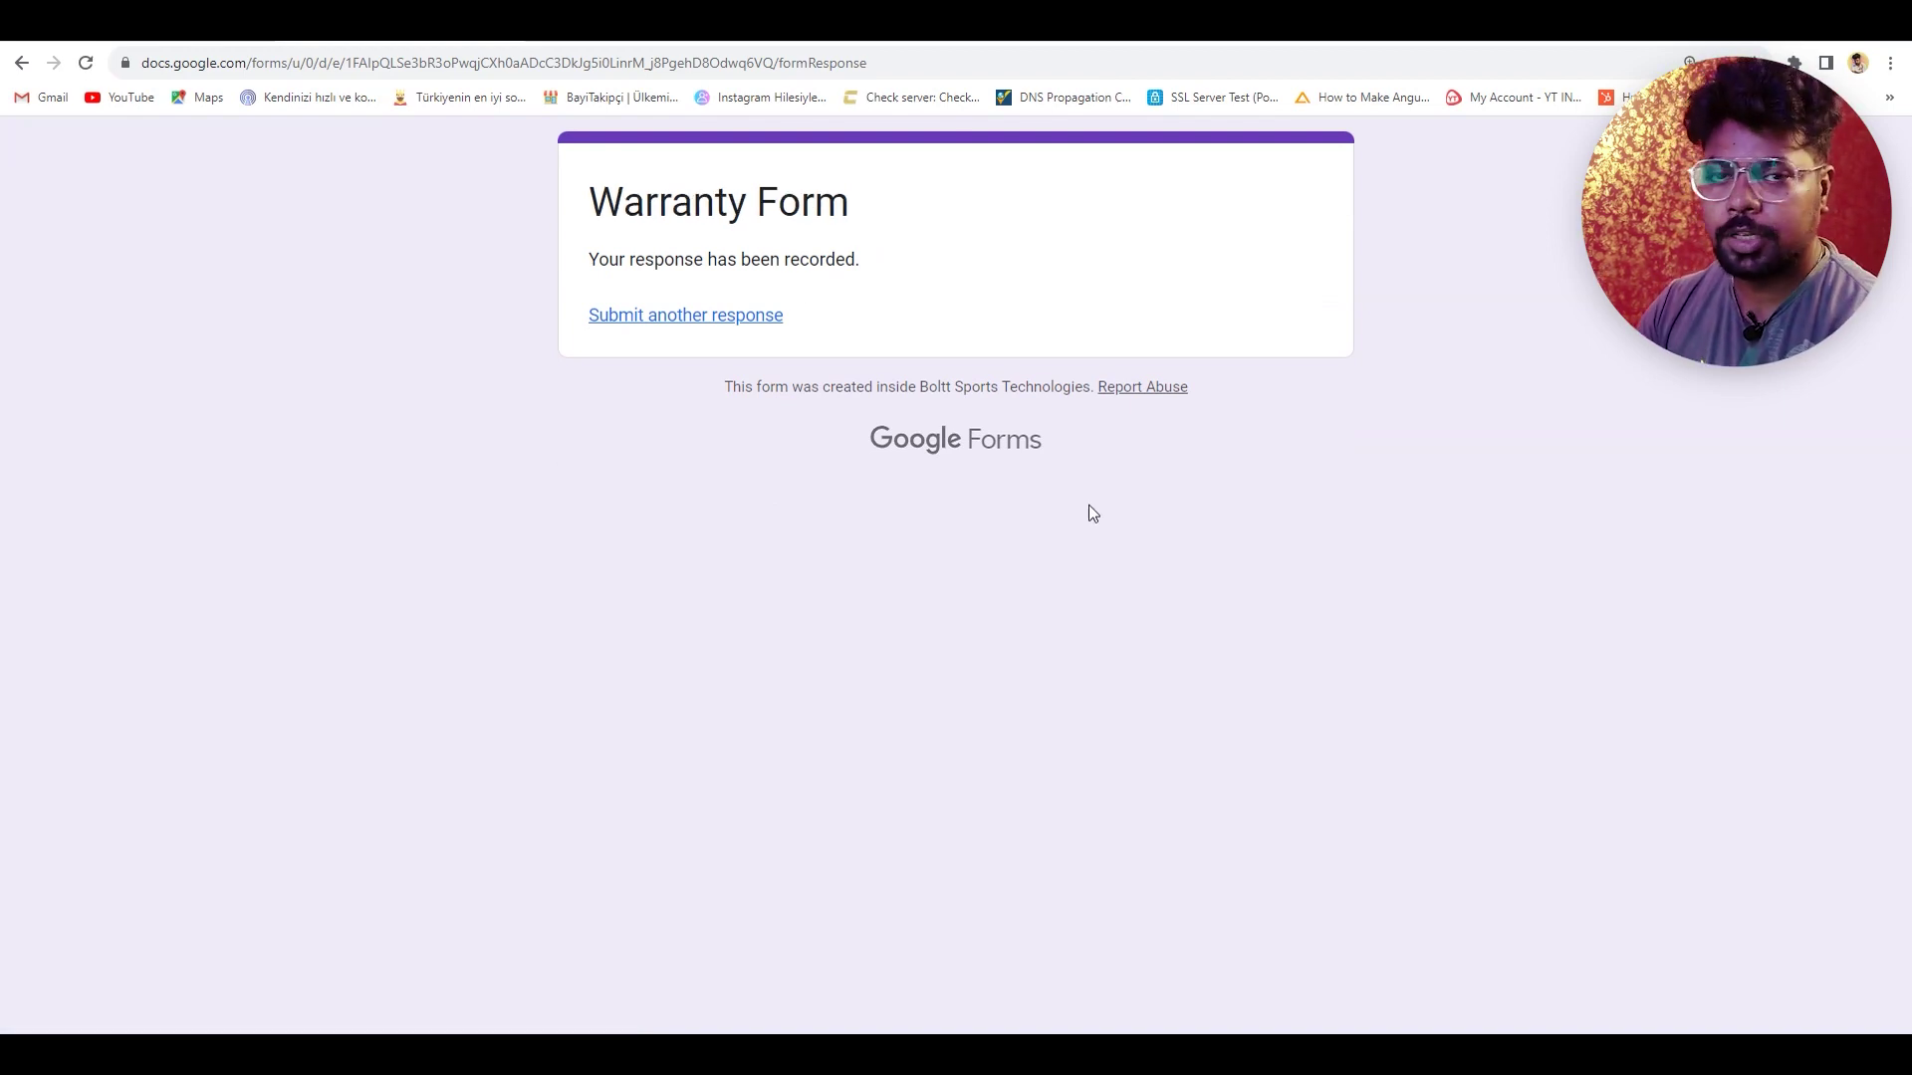
pyautogui.click(699, 316)
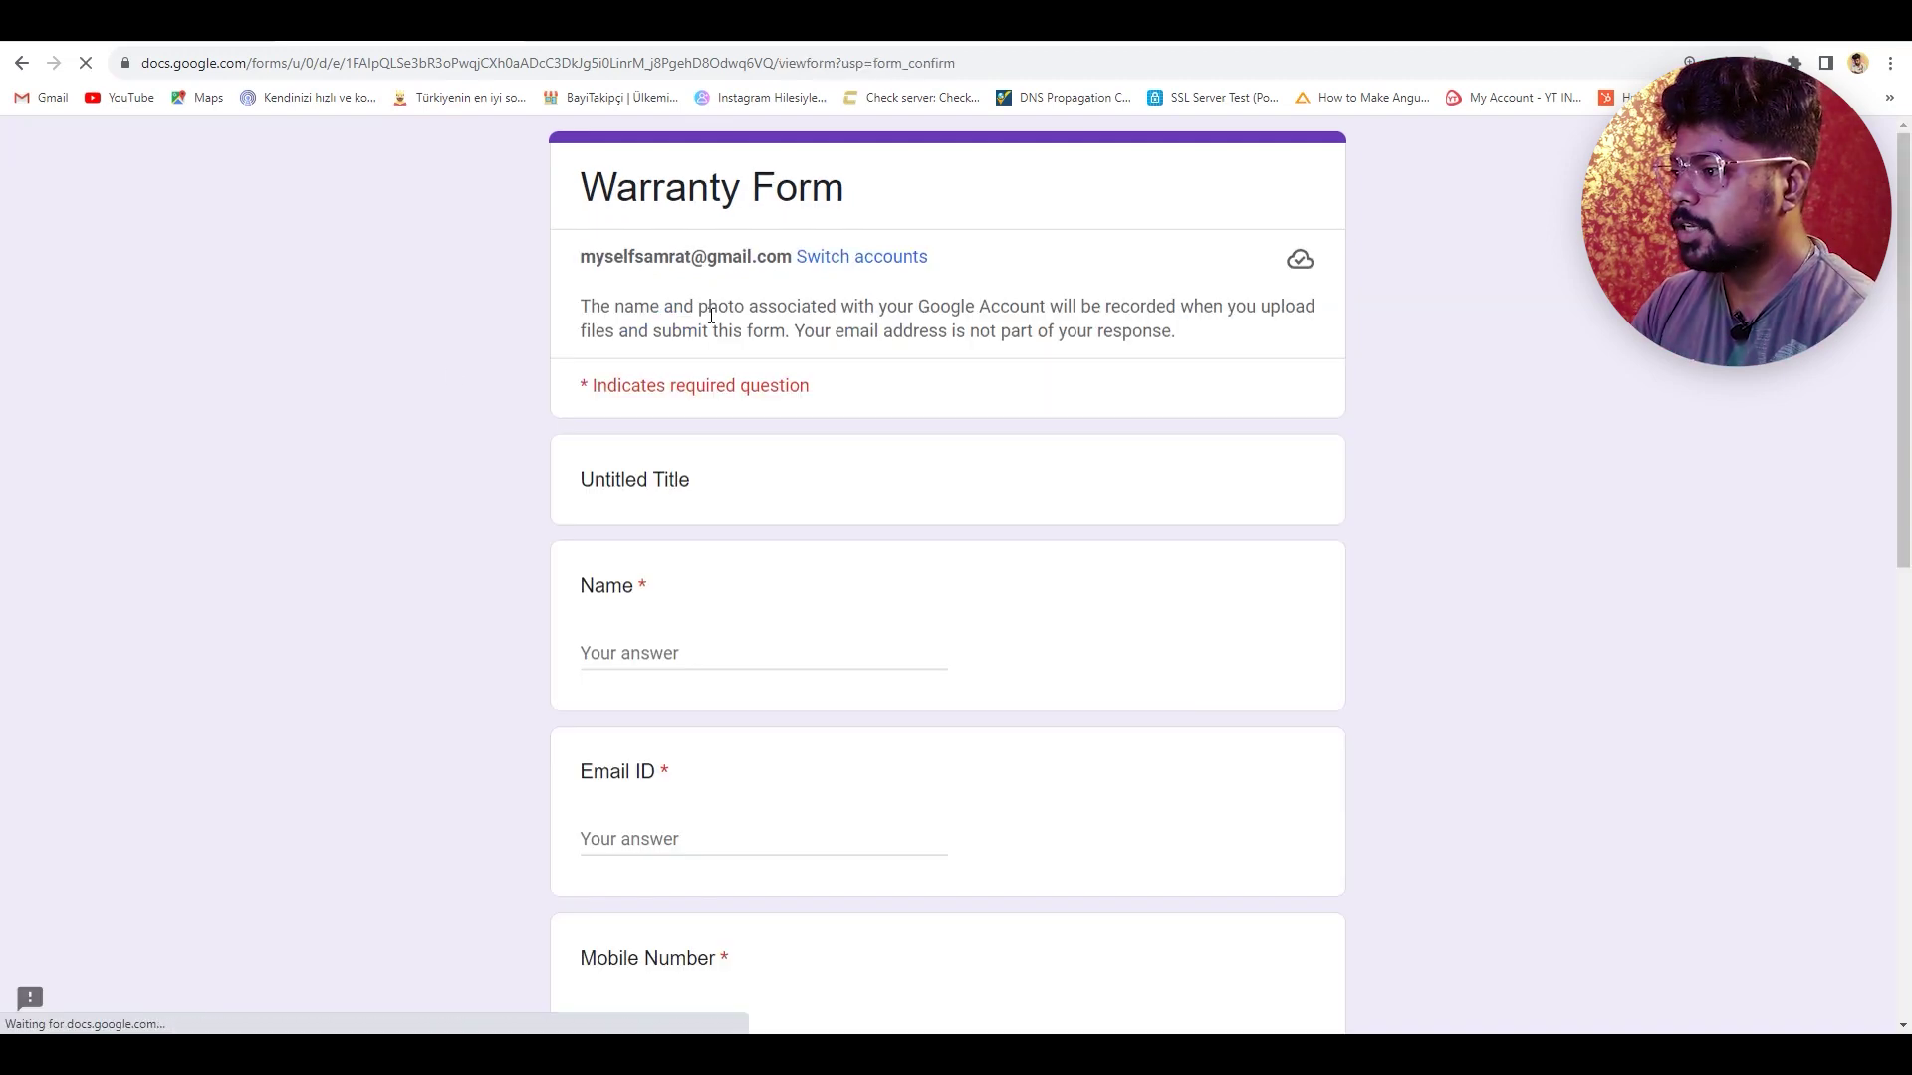
pyautogui.click(21, 63)
pyautogui.click(503, 68)
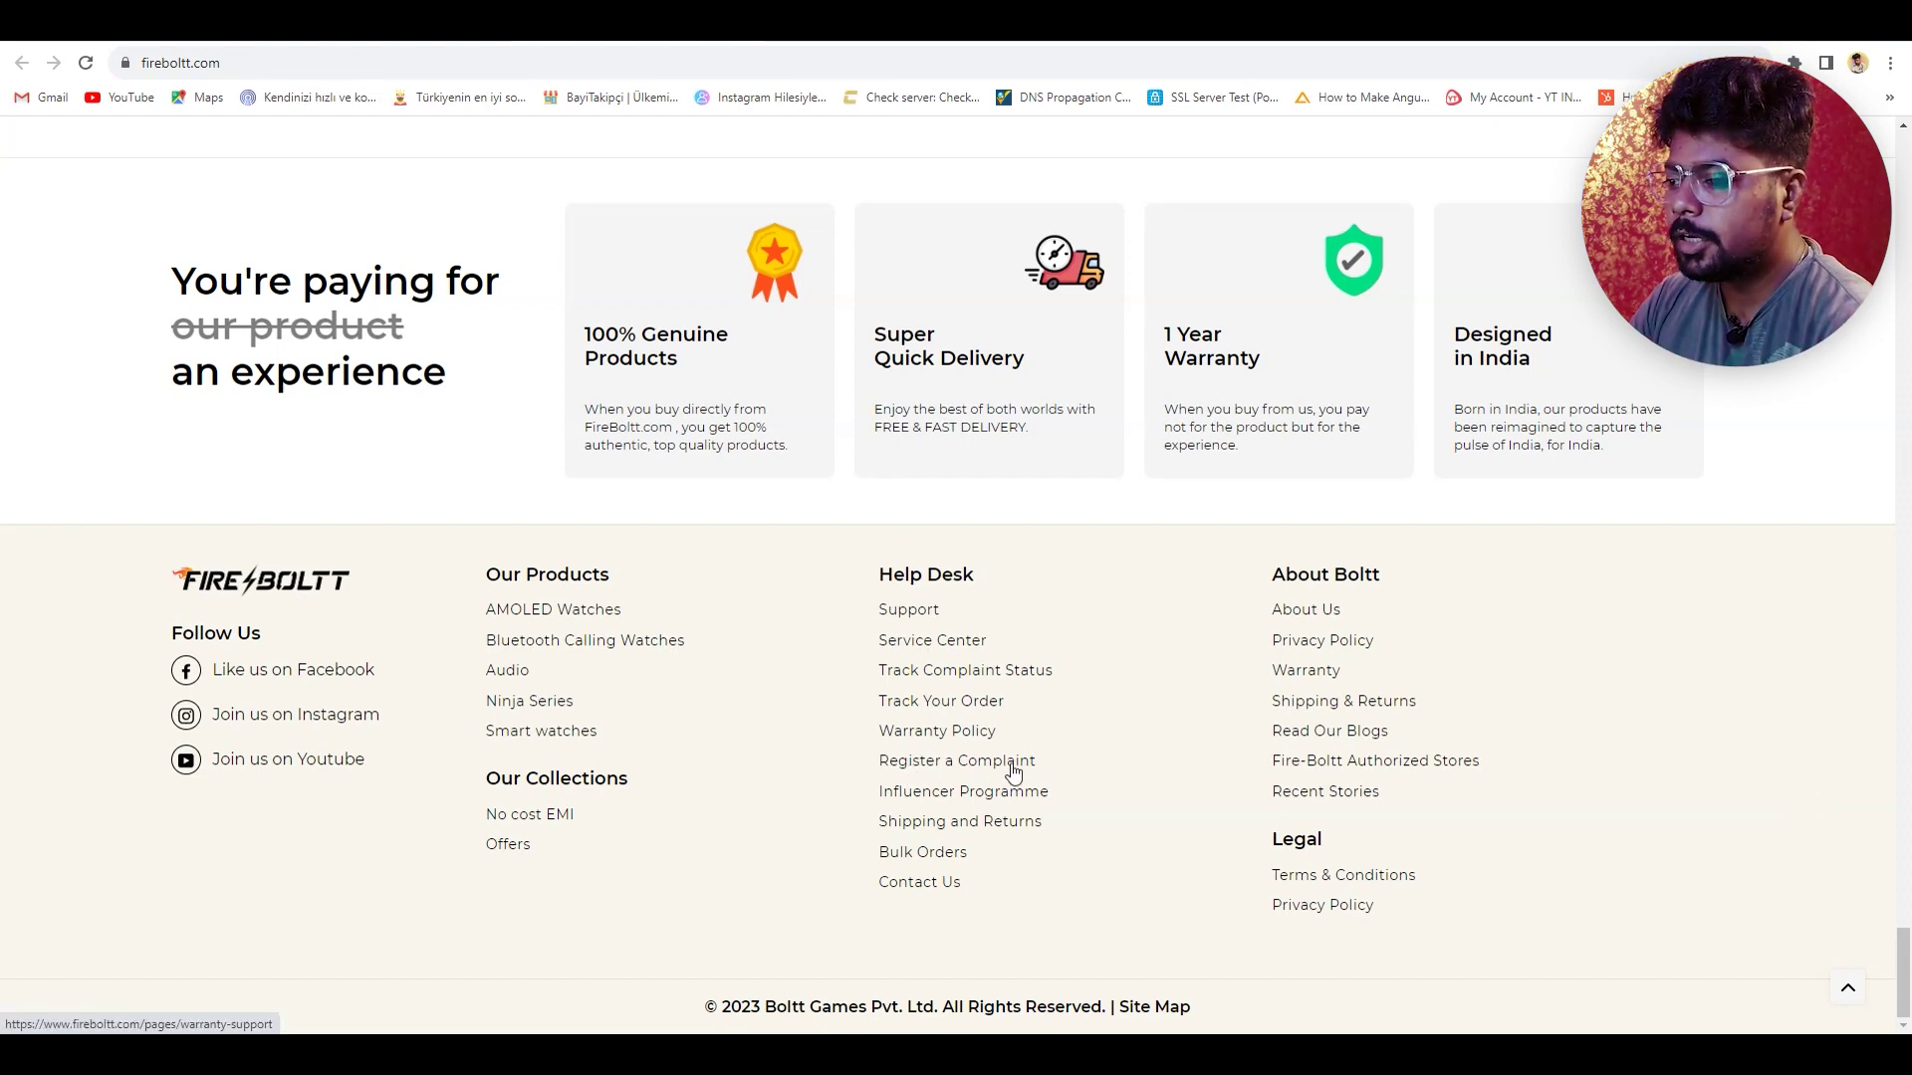
# - Go from the footer's Register a Complaint link to the Warranty Support page's ticket submission form
pyautogui.click(954, 765)
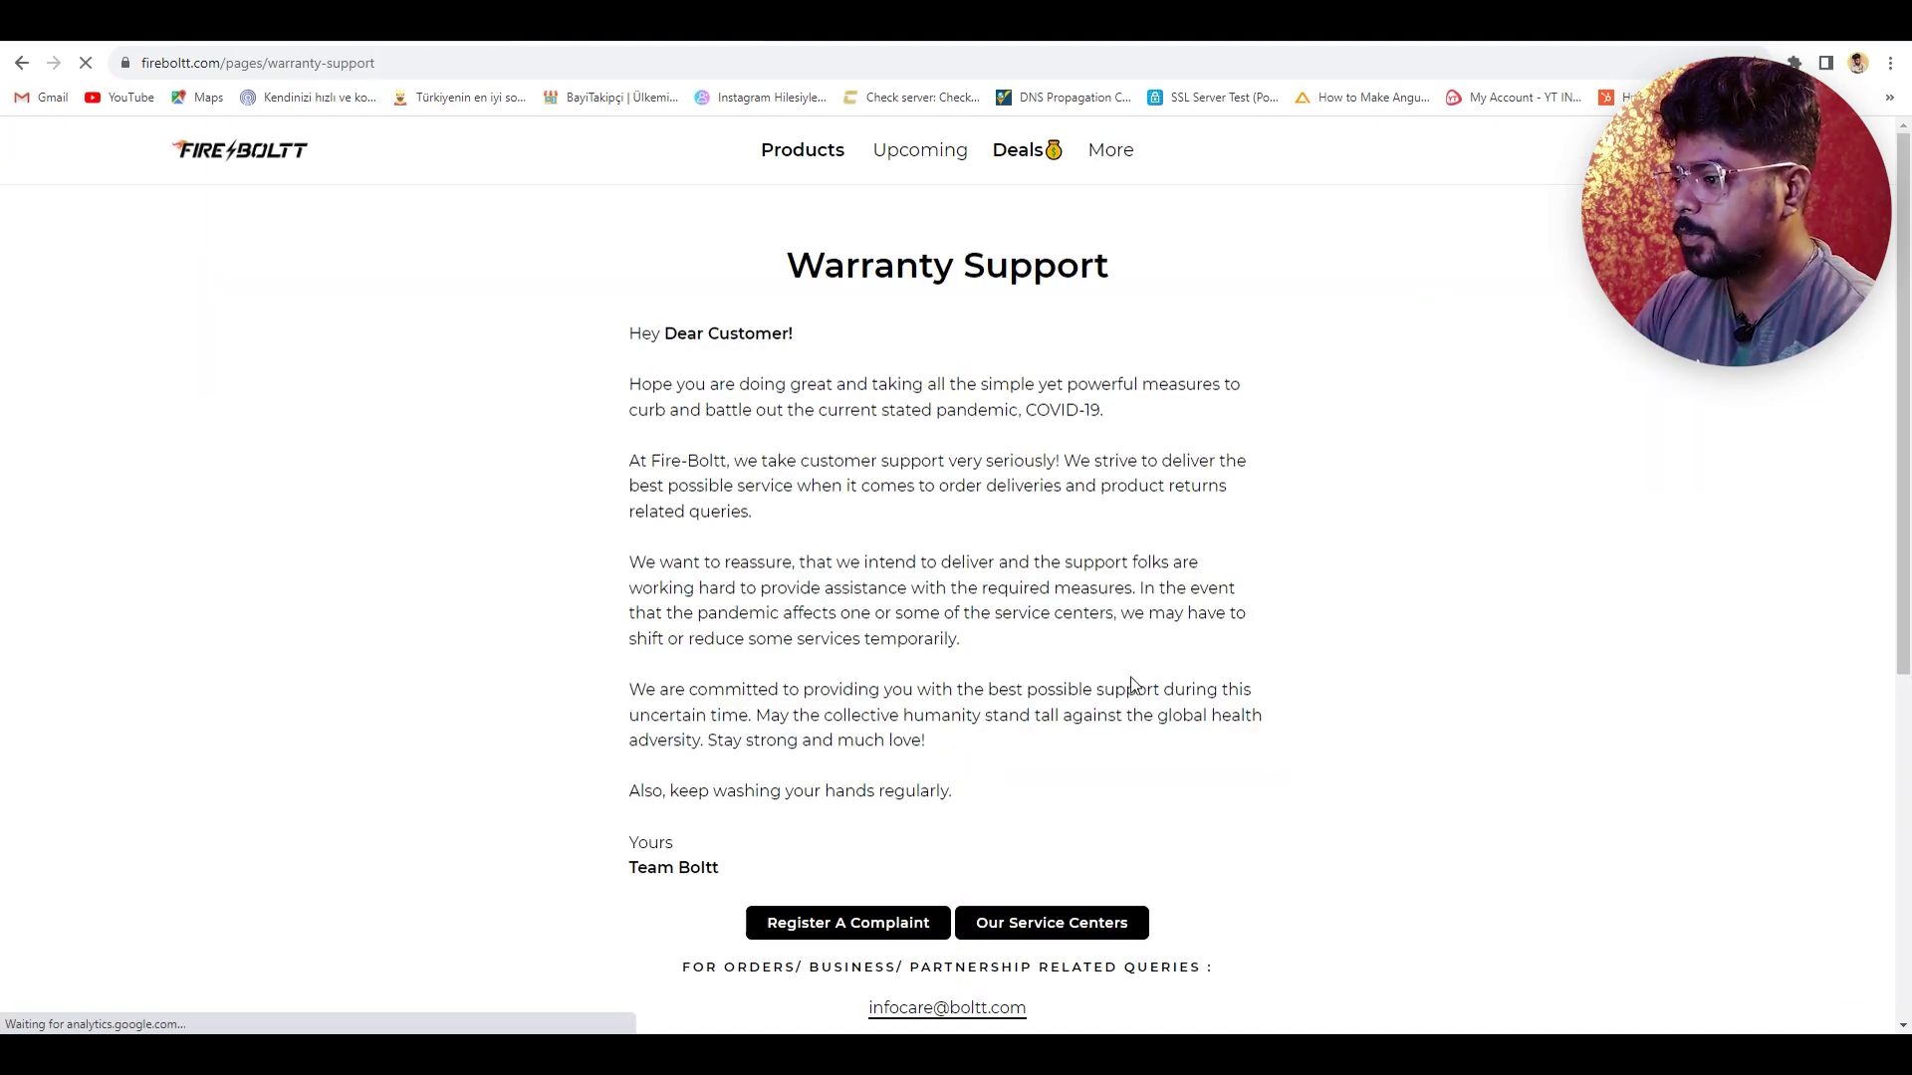
pyautogui.scroll(-1, 1045, 647)
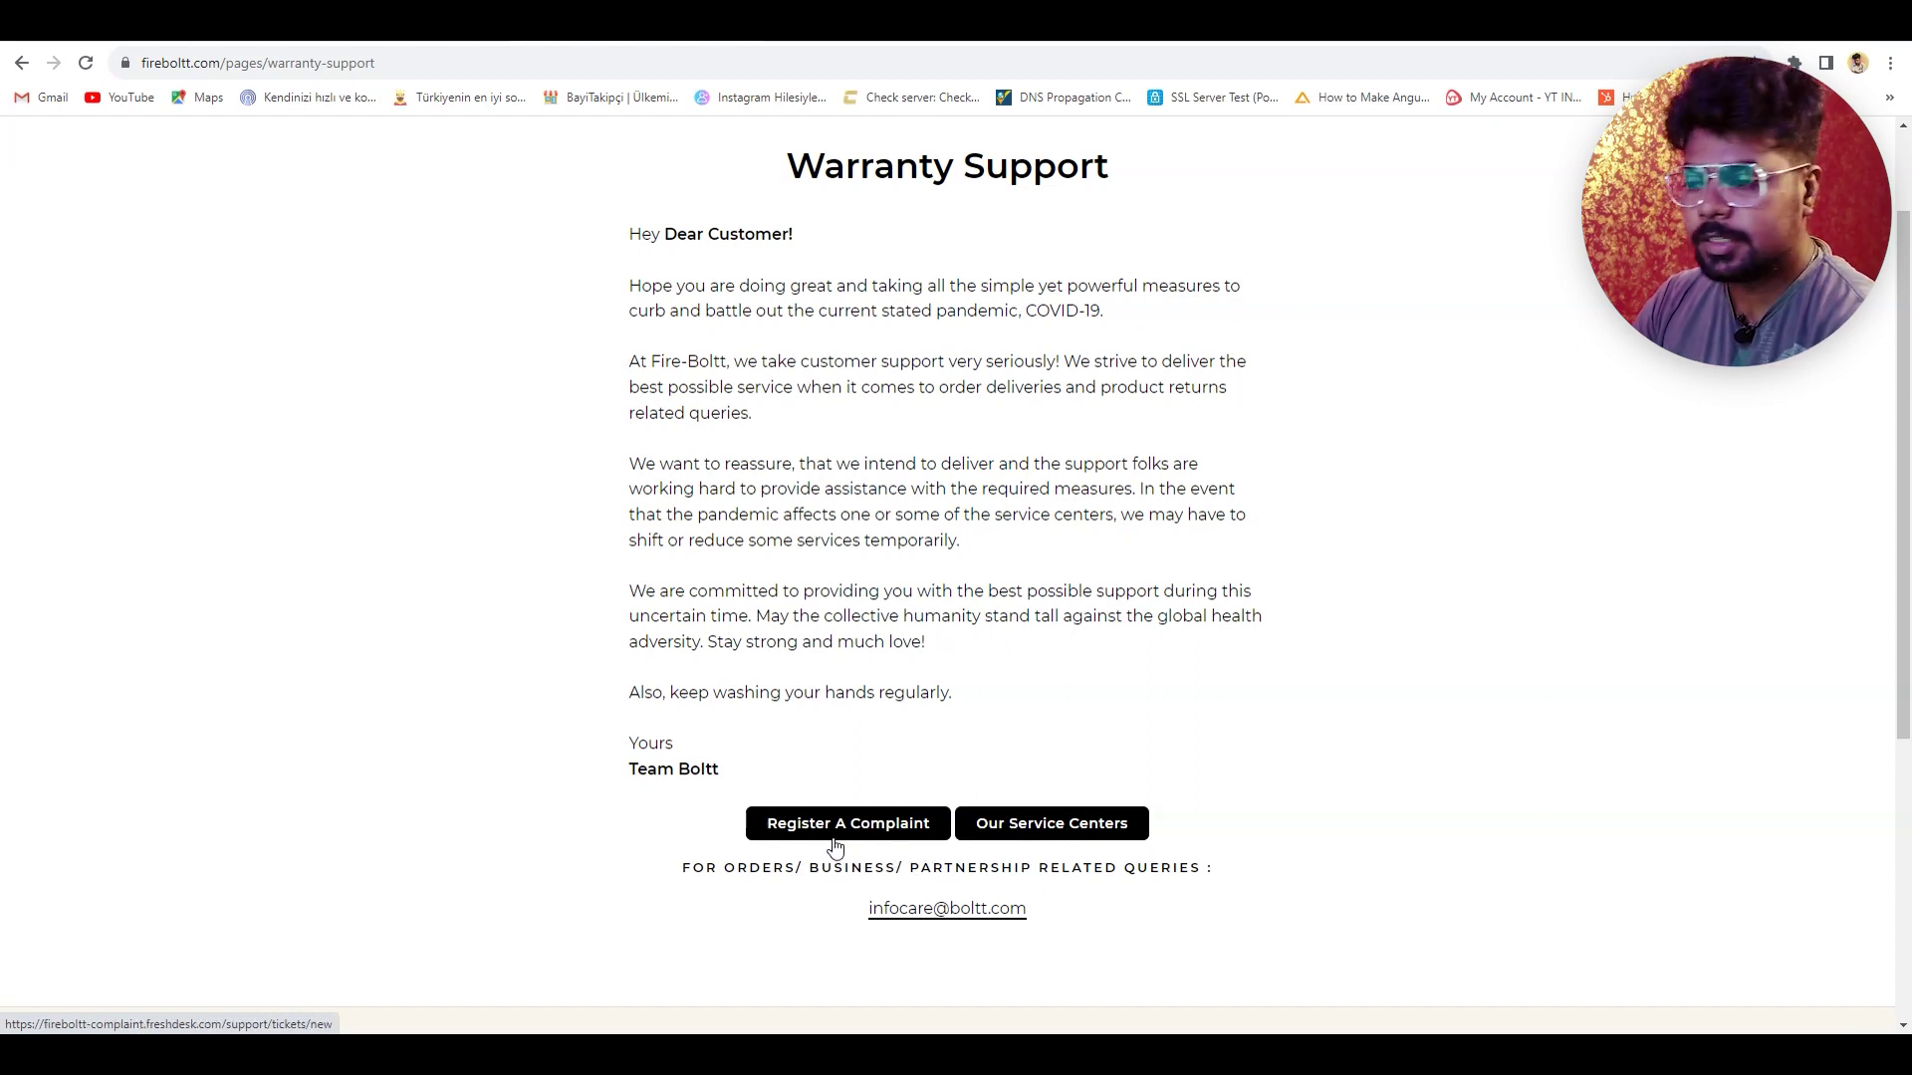
pyautogui.scroll(-1, 1136, 803)
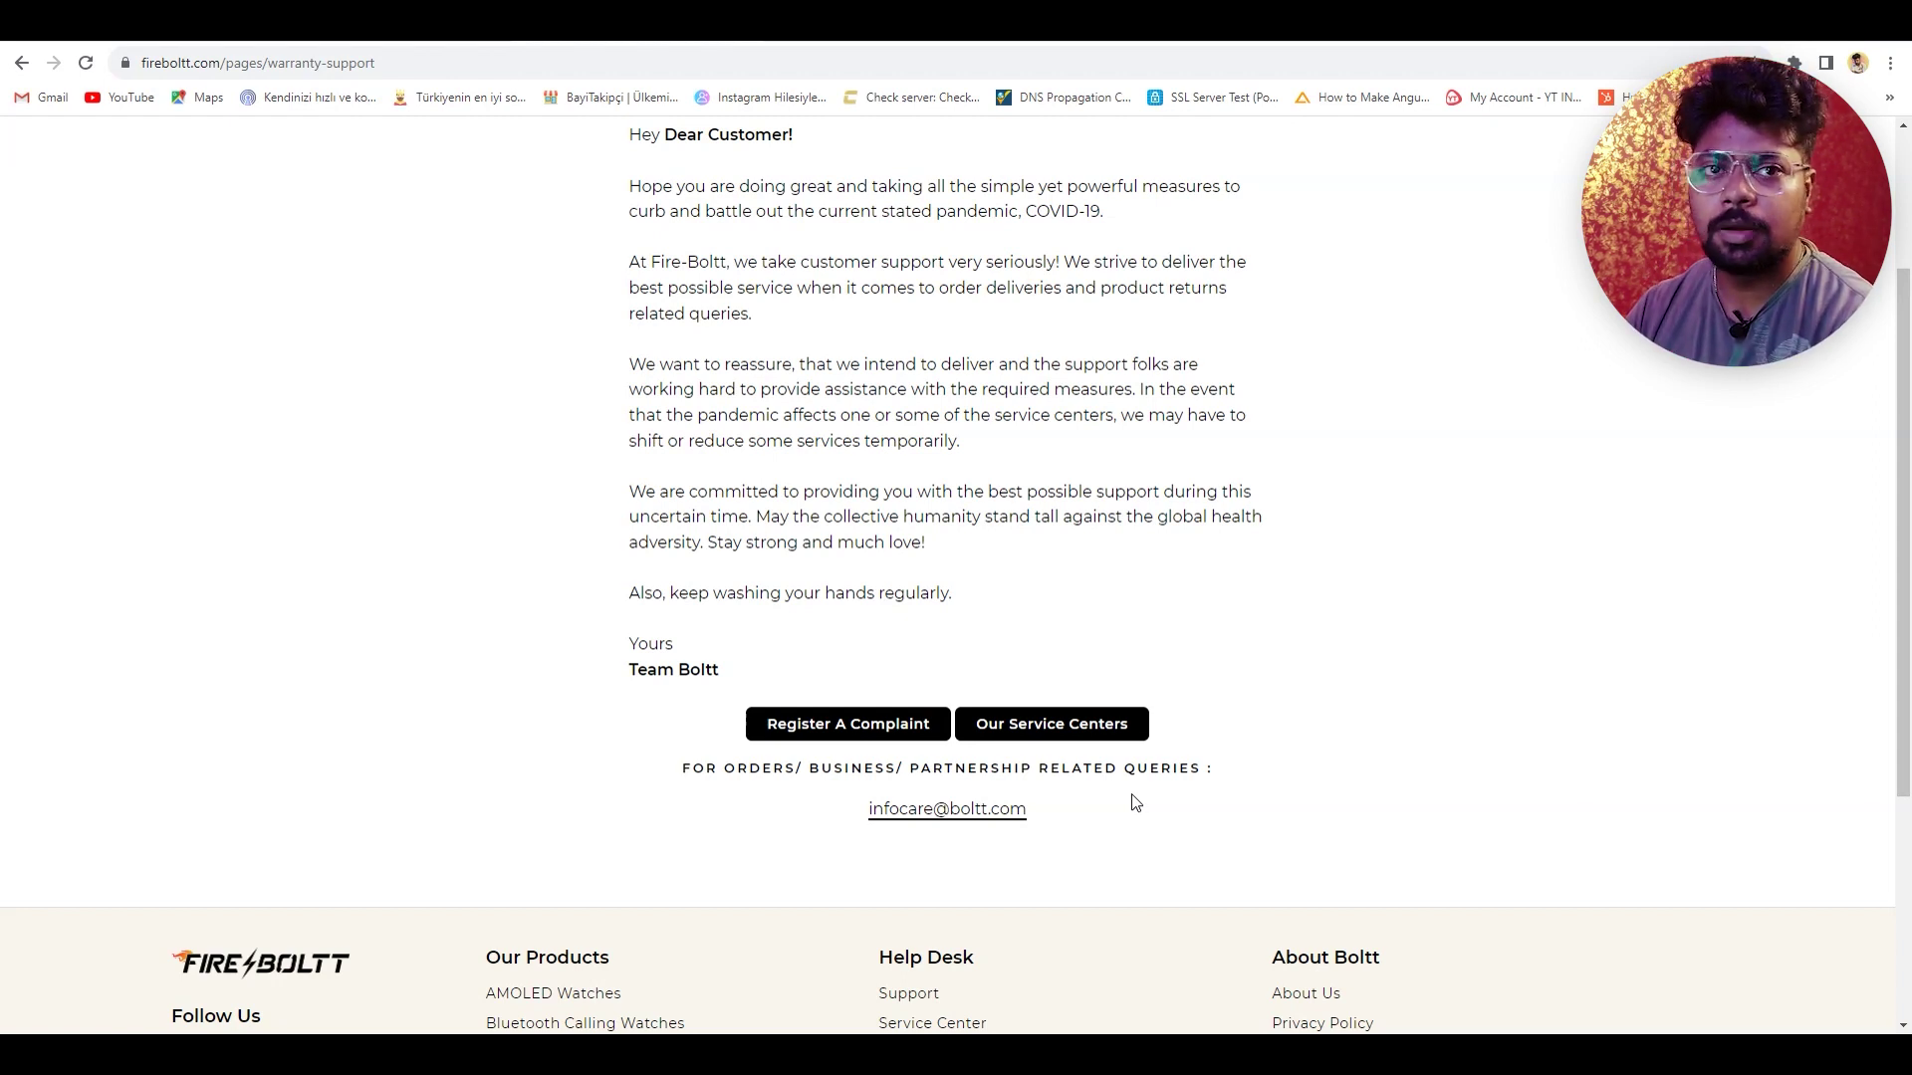
pyautogui.click(865, 721)
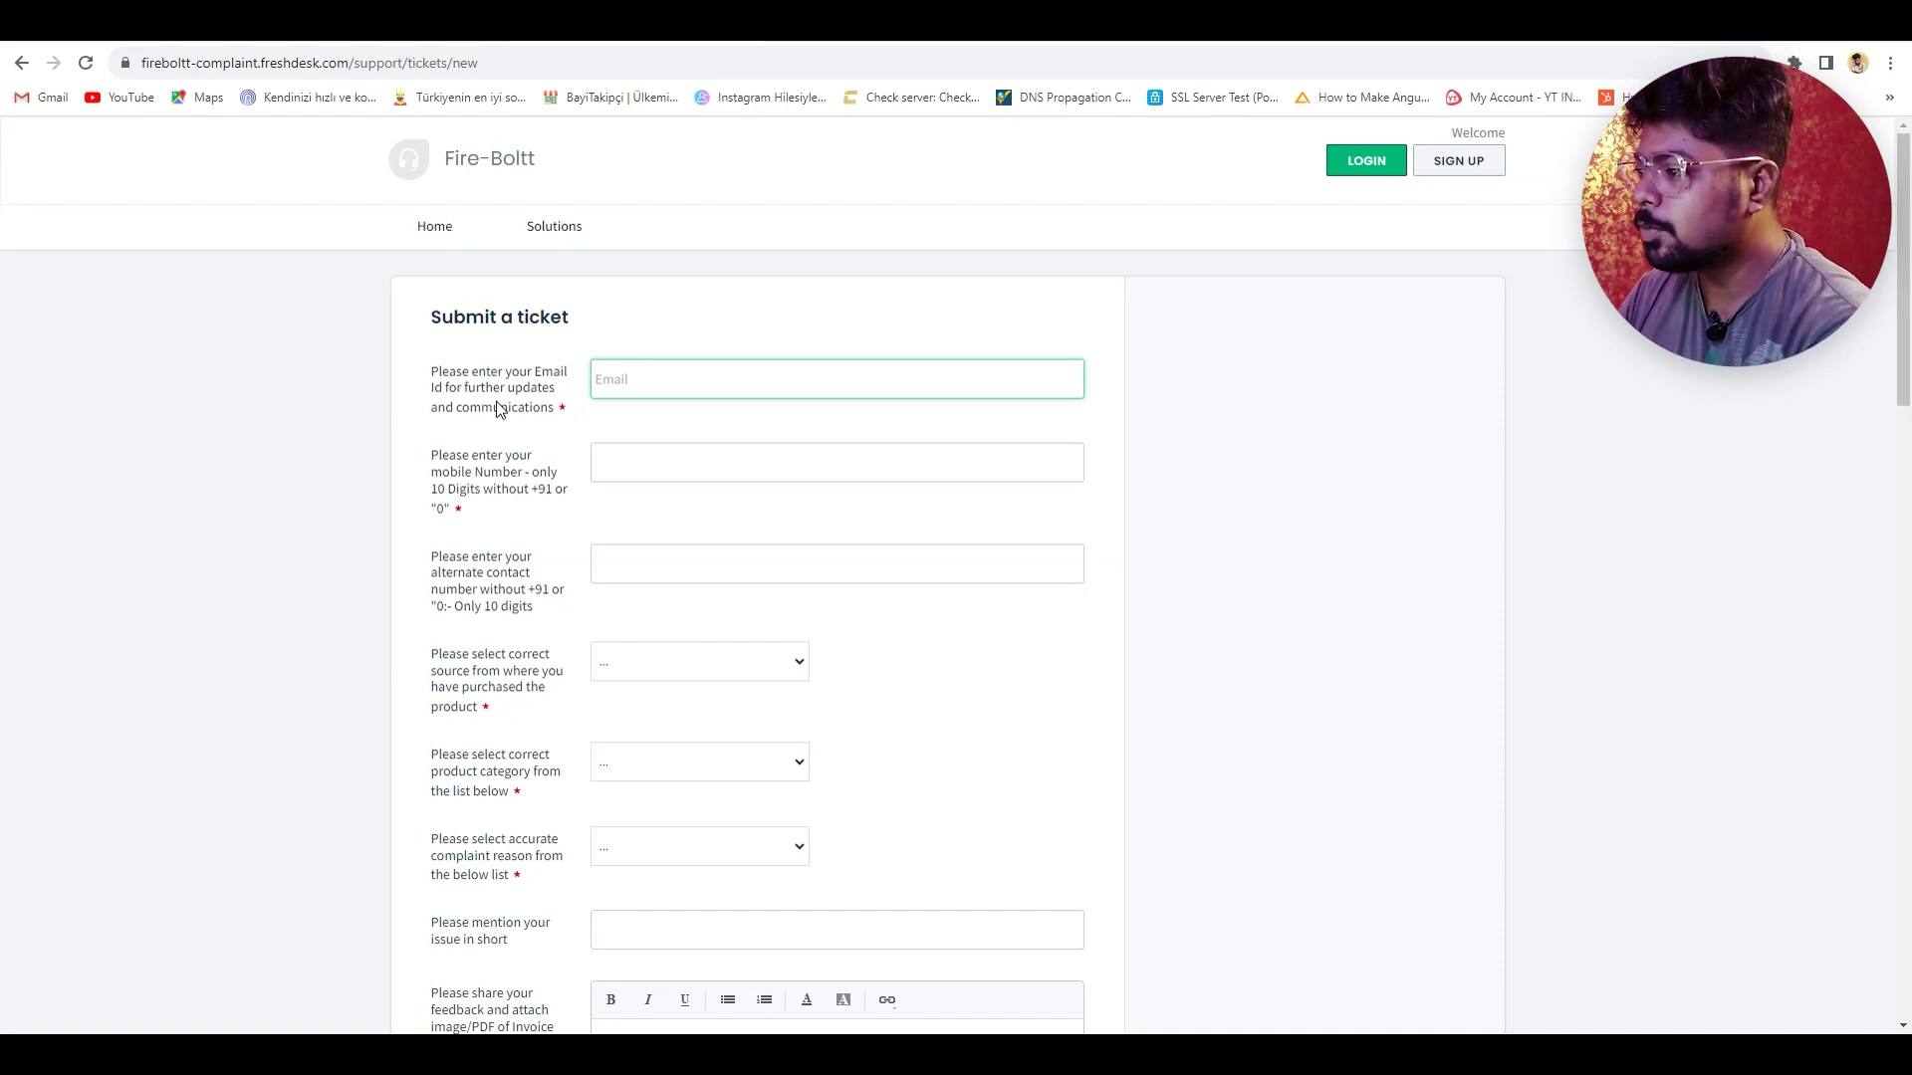
# - Enter the customer's email, mobile number and alternate contact number on the complaint ticket
pyautogui.press('Tab')
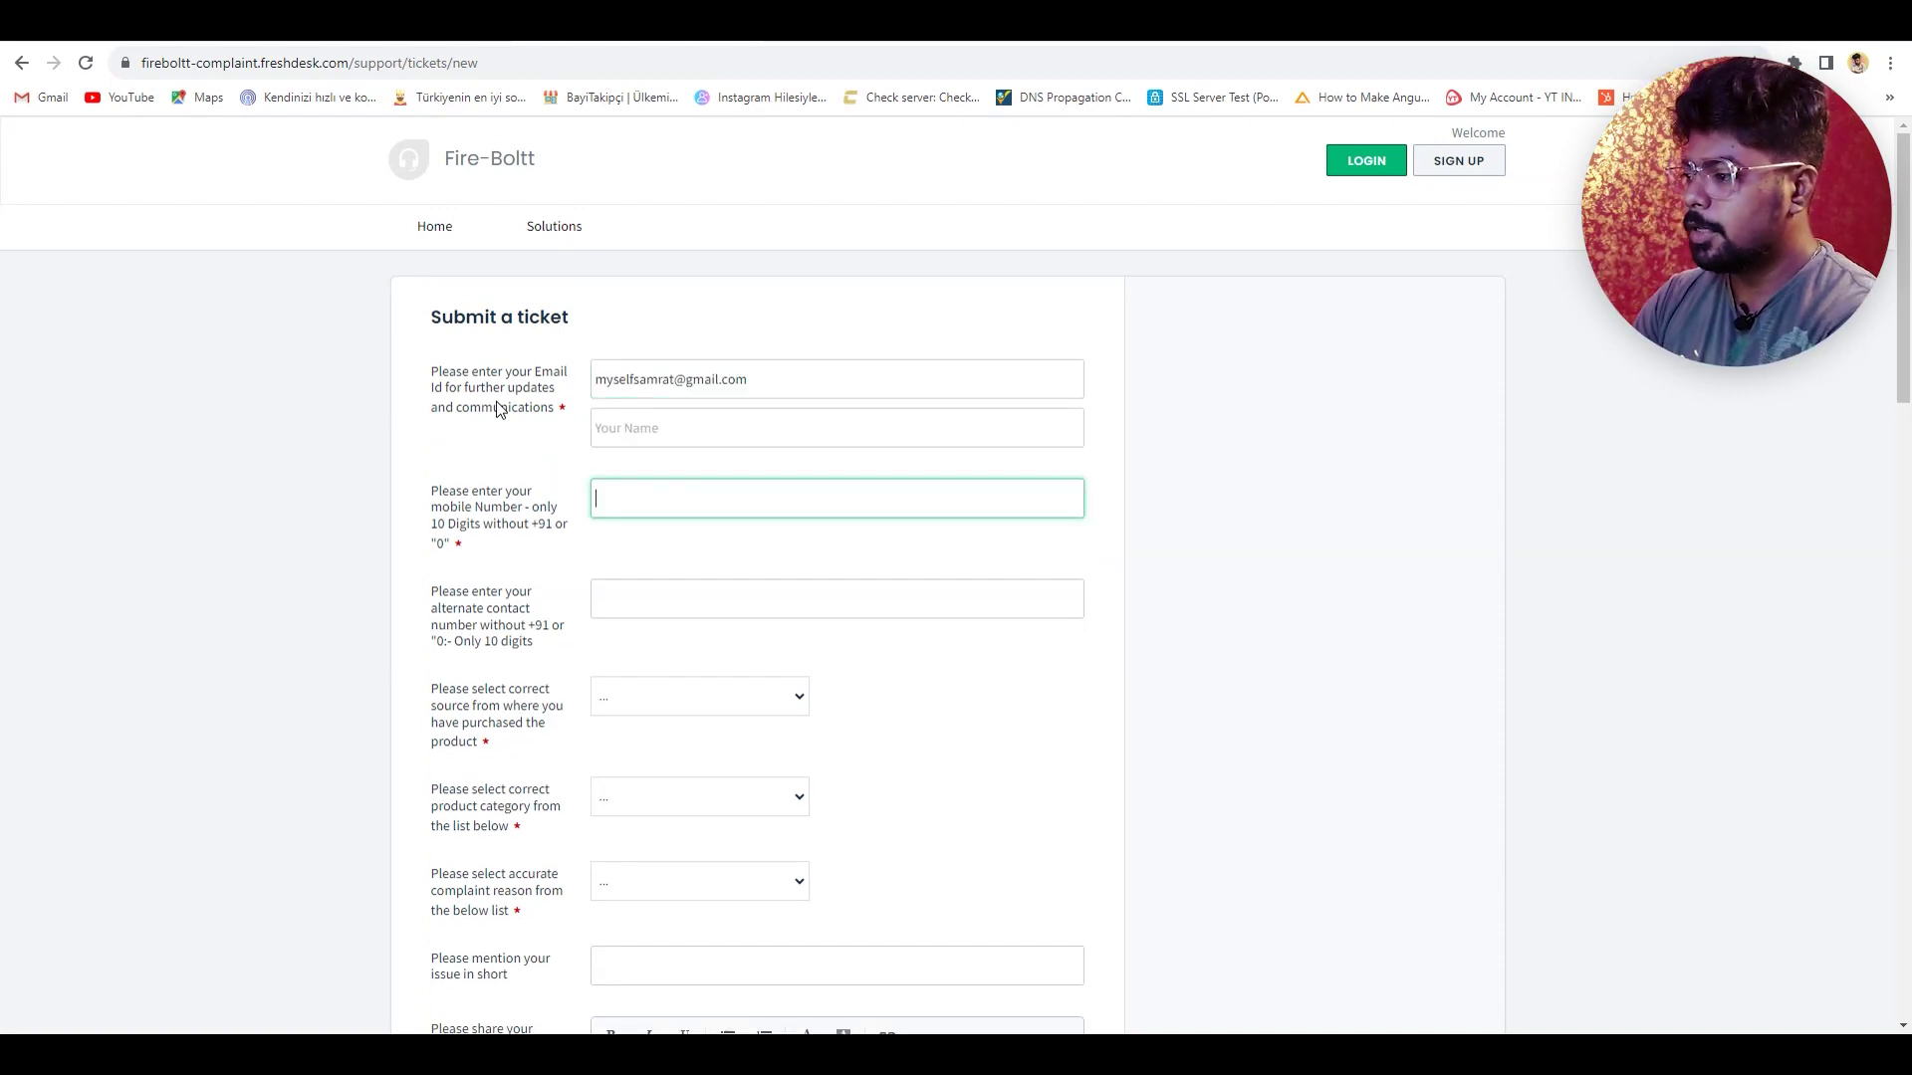
pyautogui.write('1234567898')
pyautogui.press('Tab')
pyautogui.scroll(-1, 993, 652)
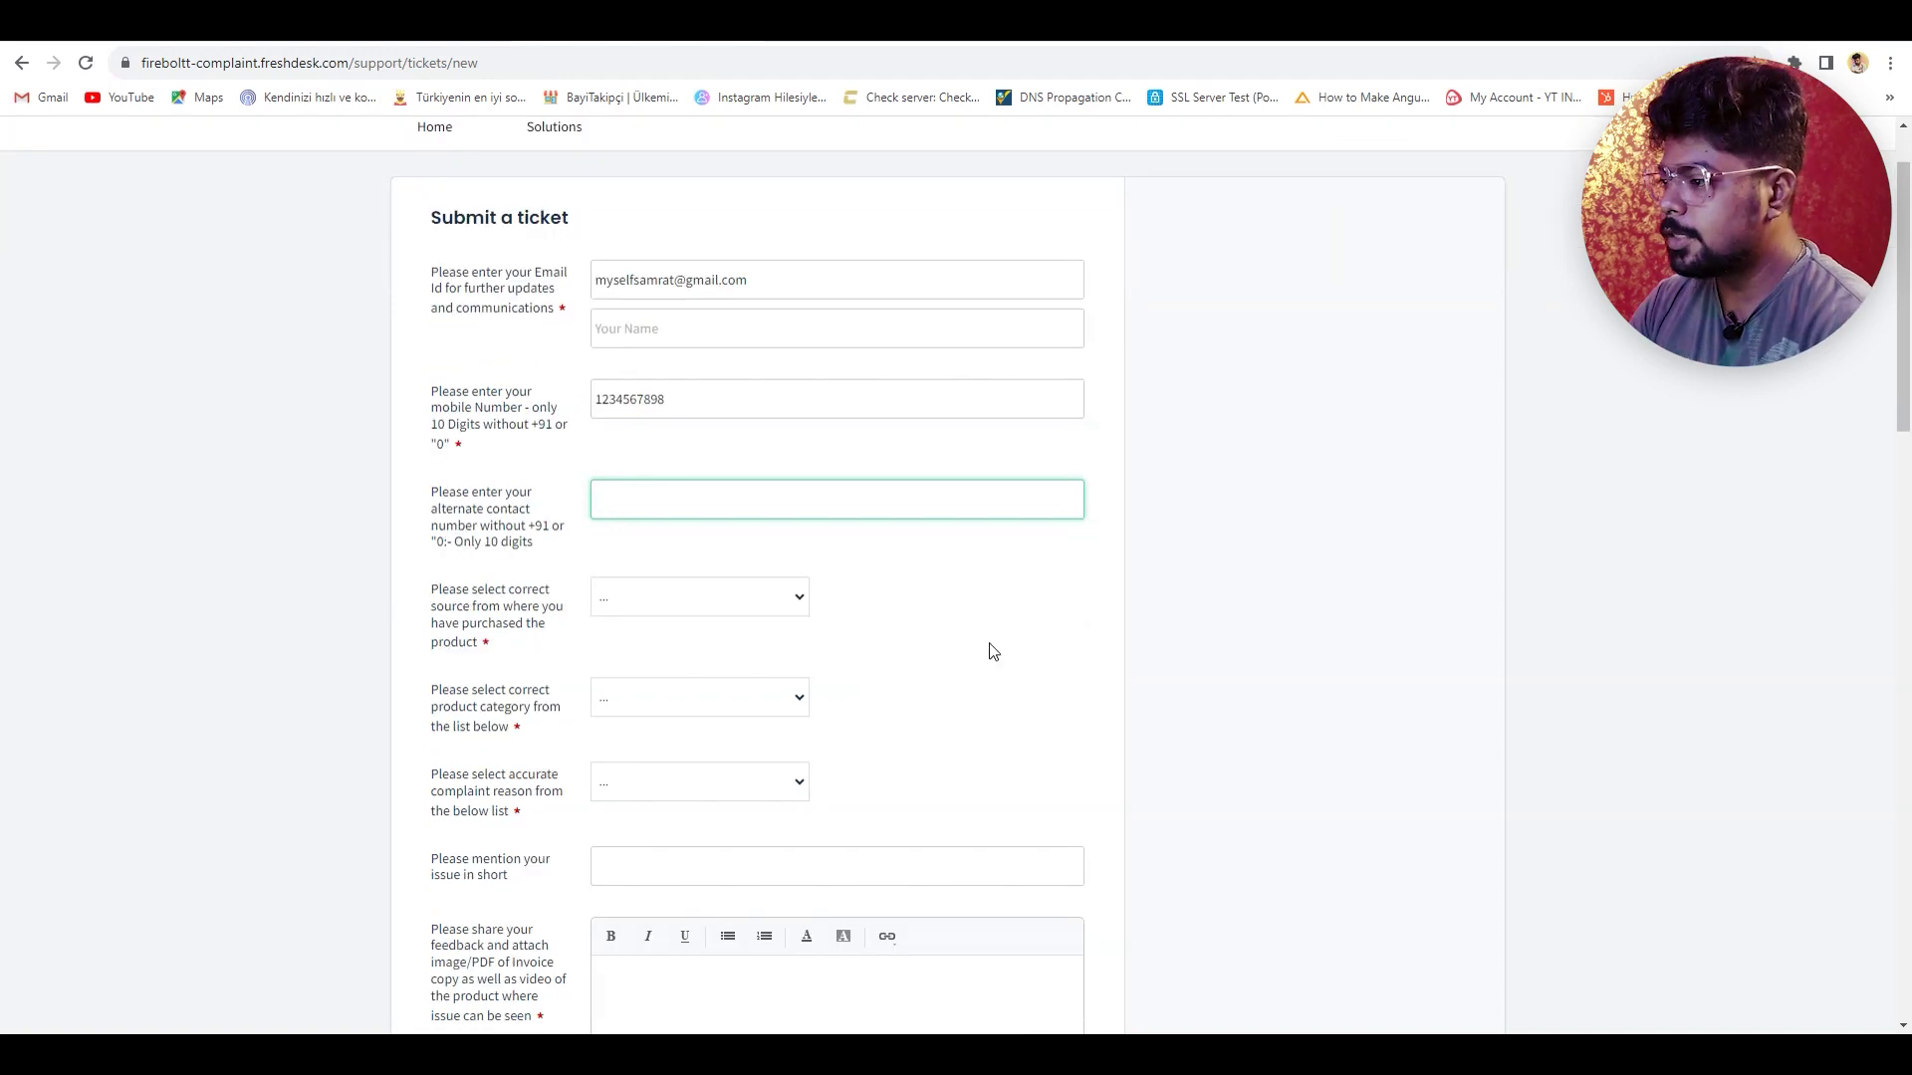
pyautogui.write('9876543212')
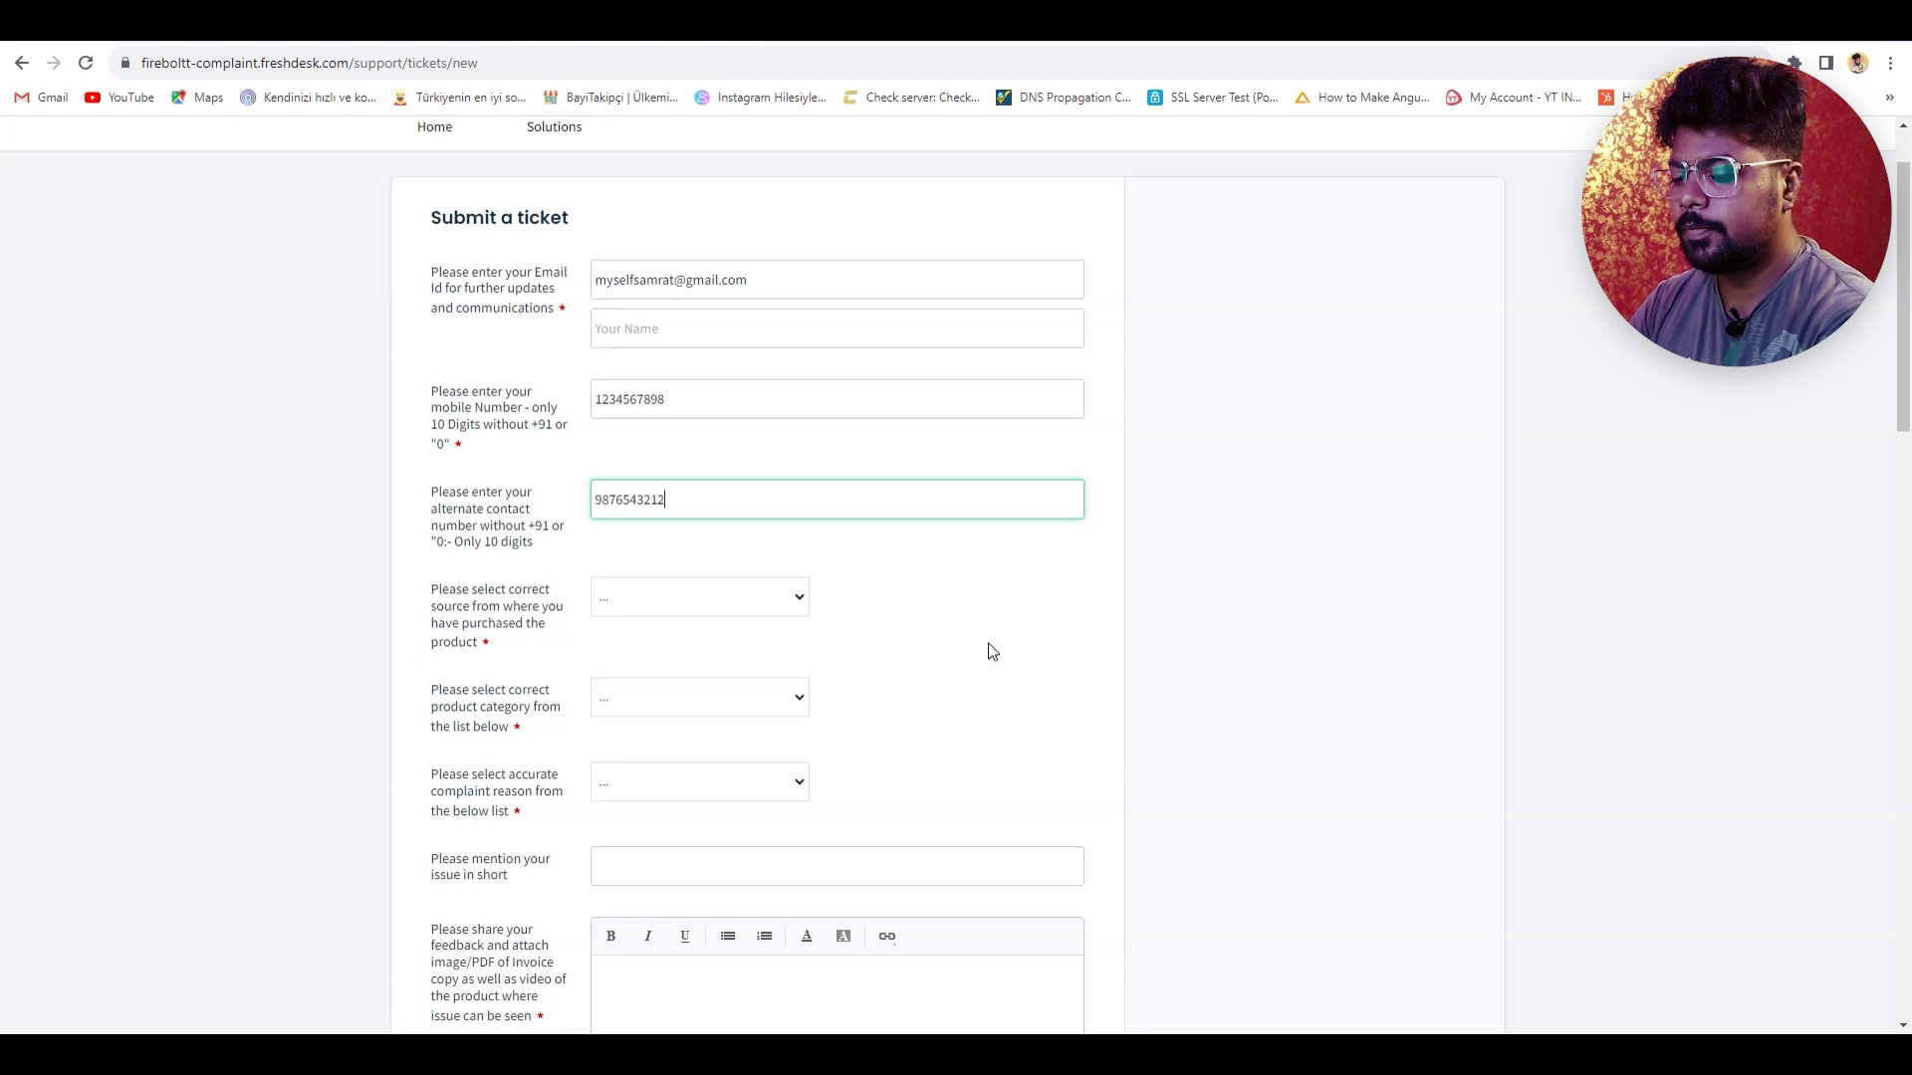
pyautogui.scroll(-1, 543, 535)
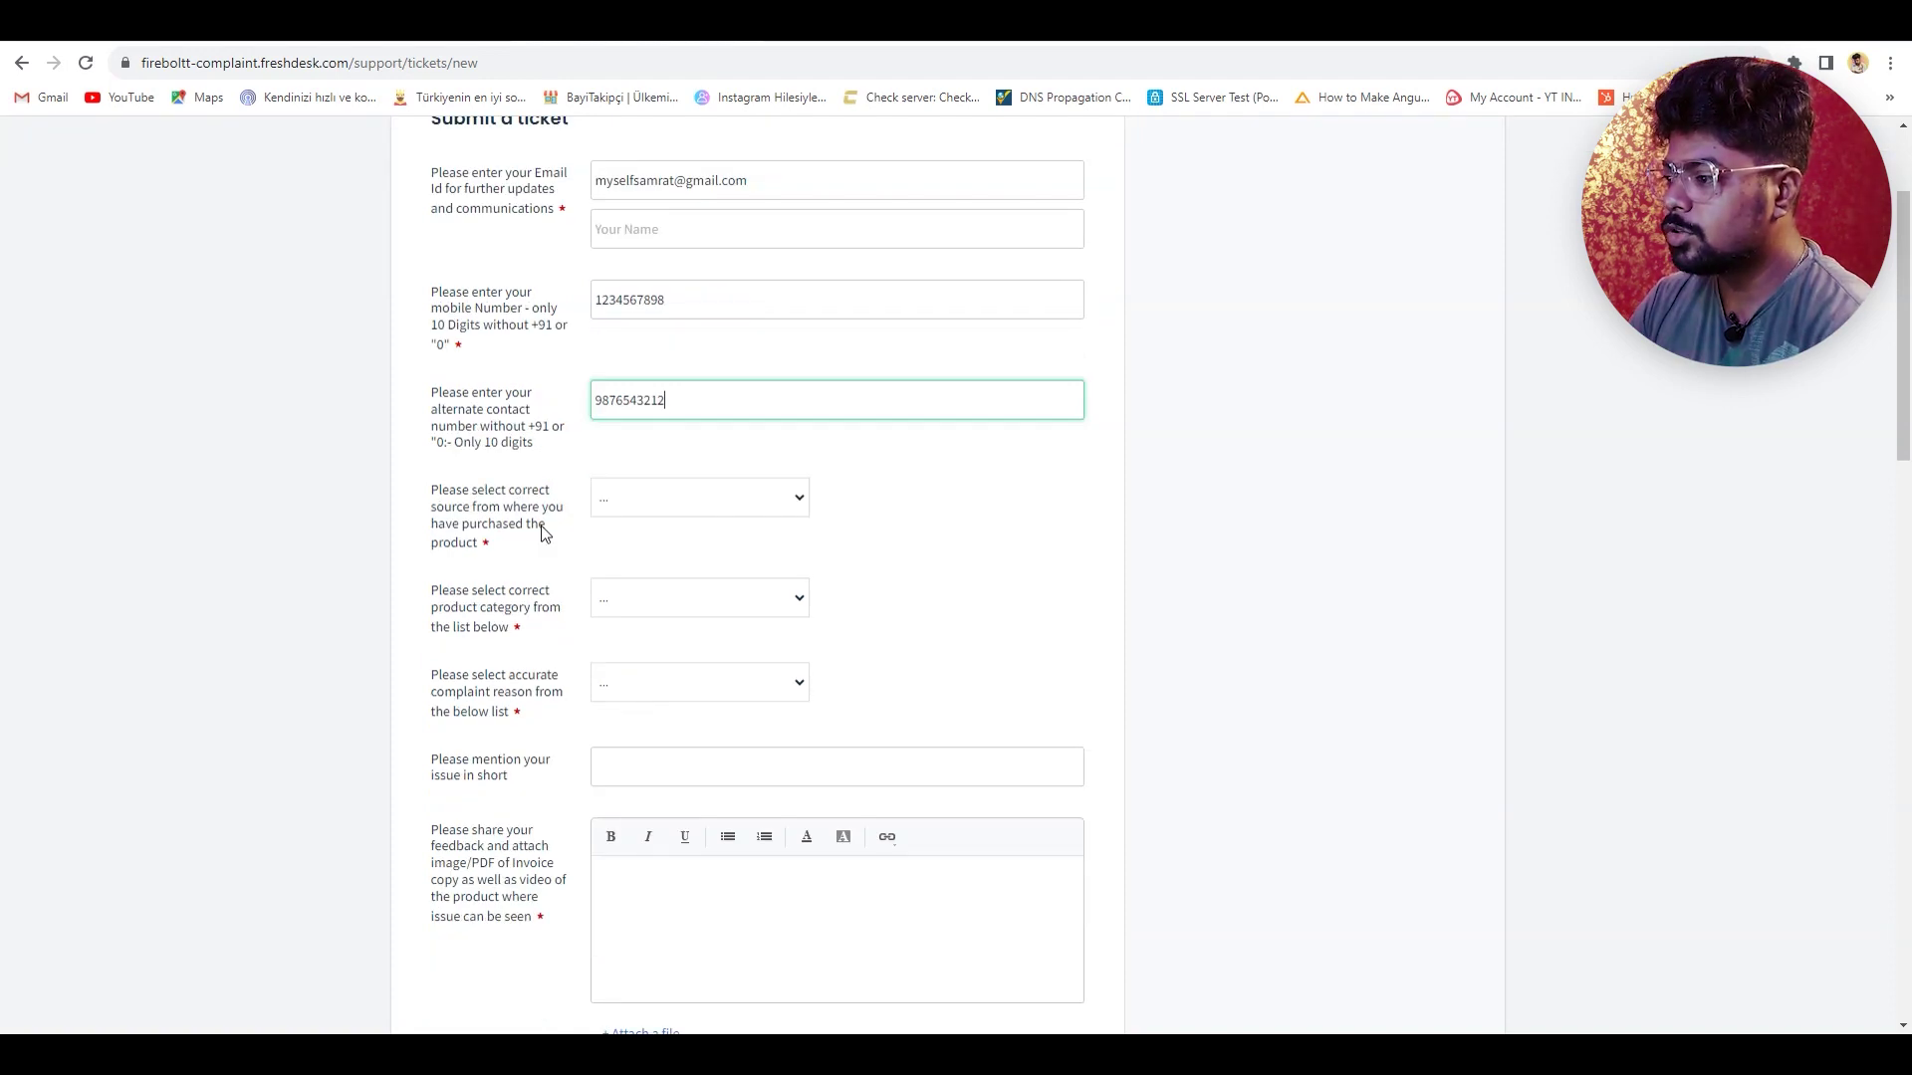
pyautogui.click(647, 504)
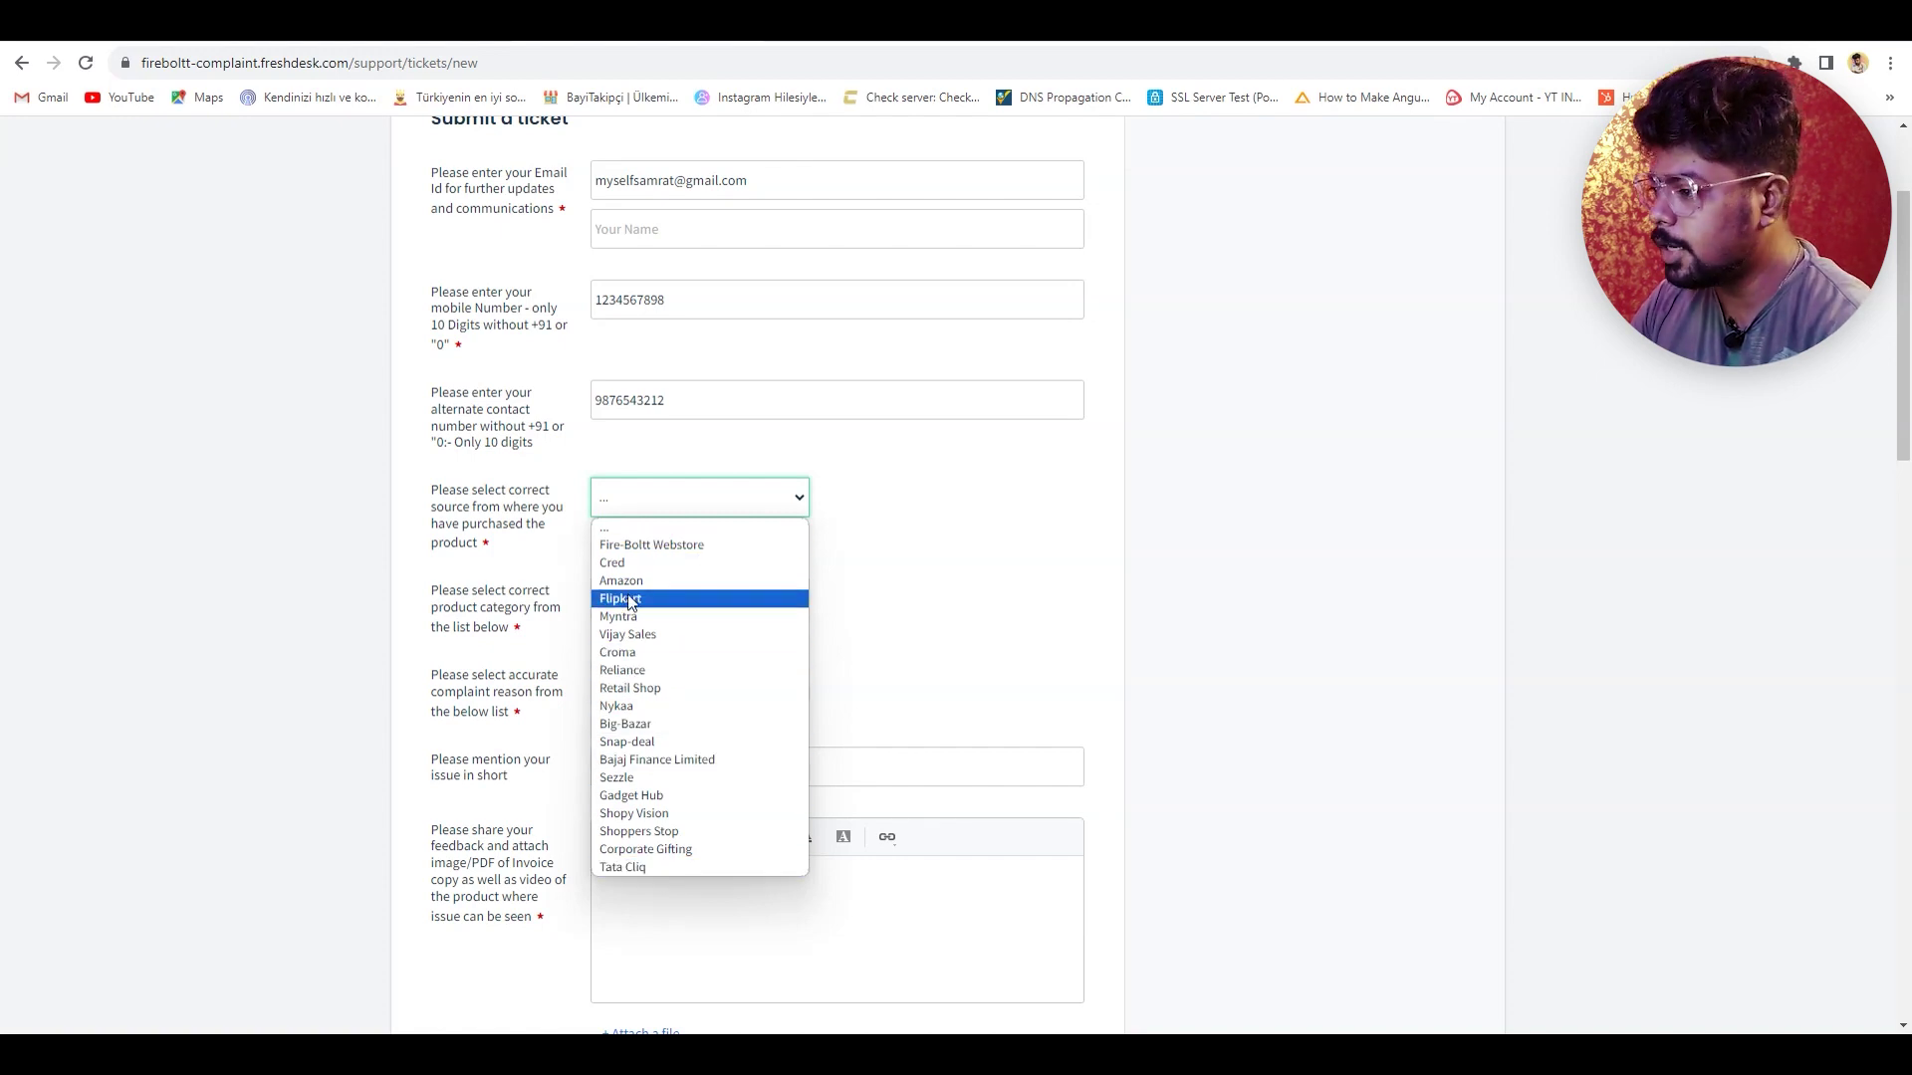
# - Set purchase source to Flipkart and product to the black Smart Watch Talk 2 variant
pyautogui.click(717, 598)
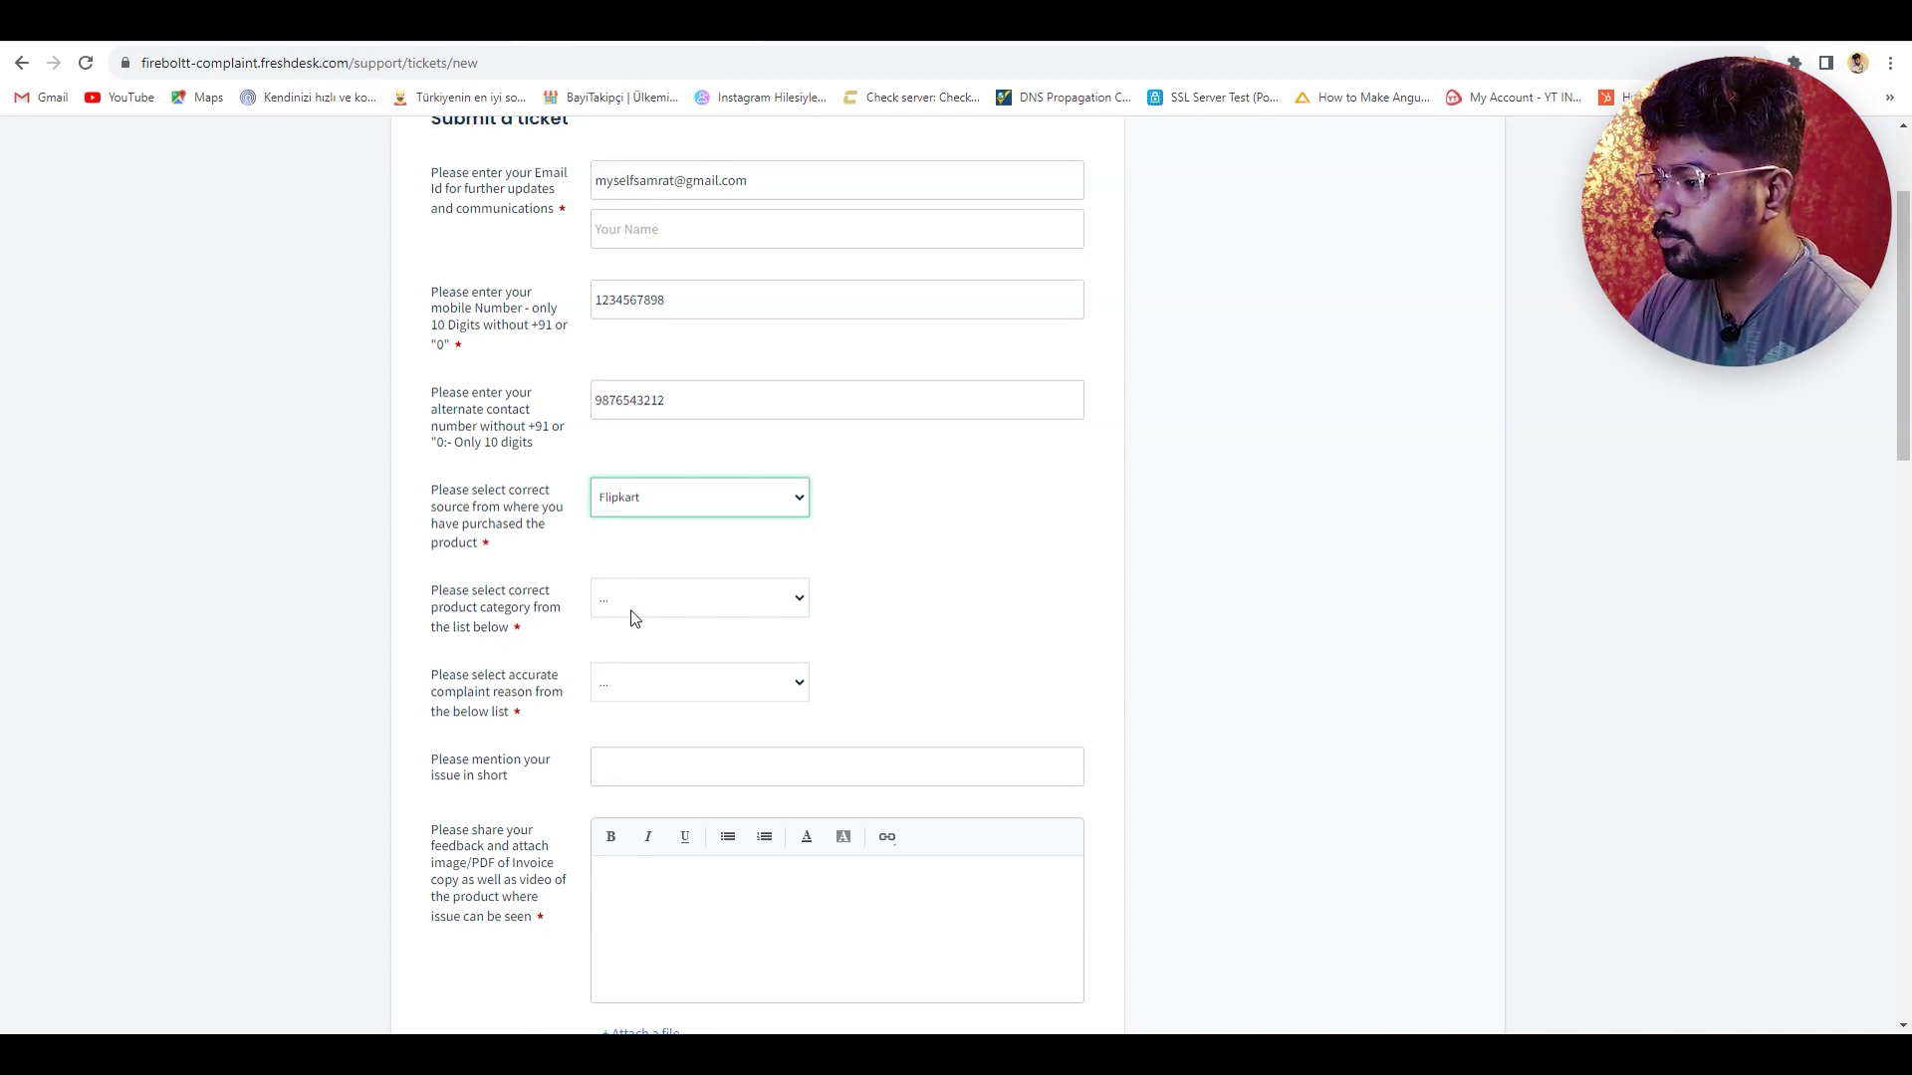
pyautogui.click(666, 603)
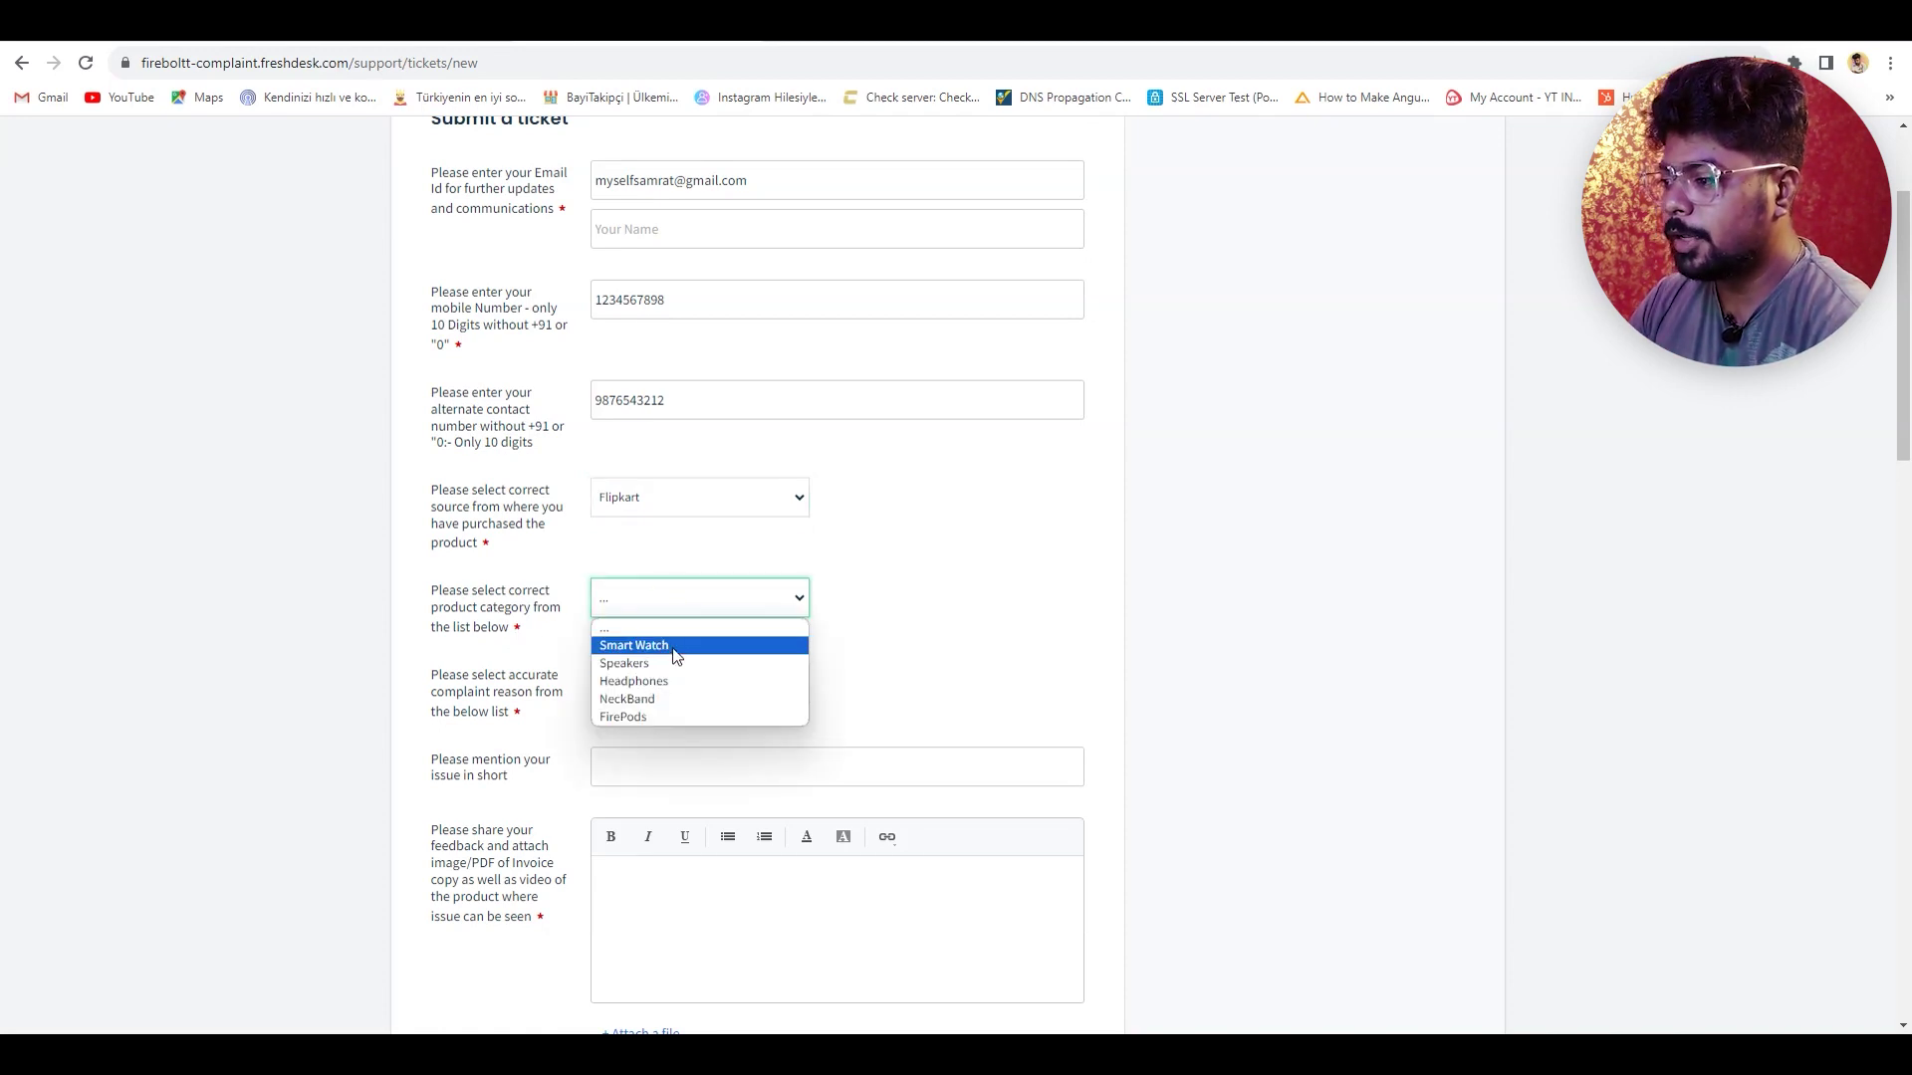
pyautogui.click(667, 645)
pyautogui.scroll(-1, 667, 654)
pyautogui.click(704, 593)
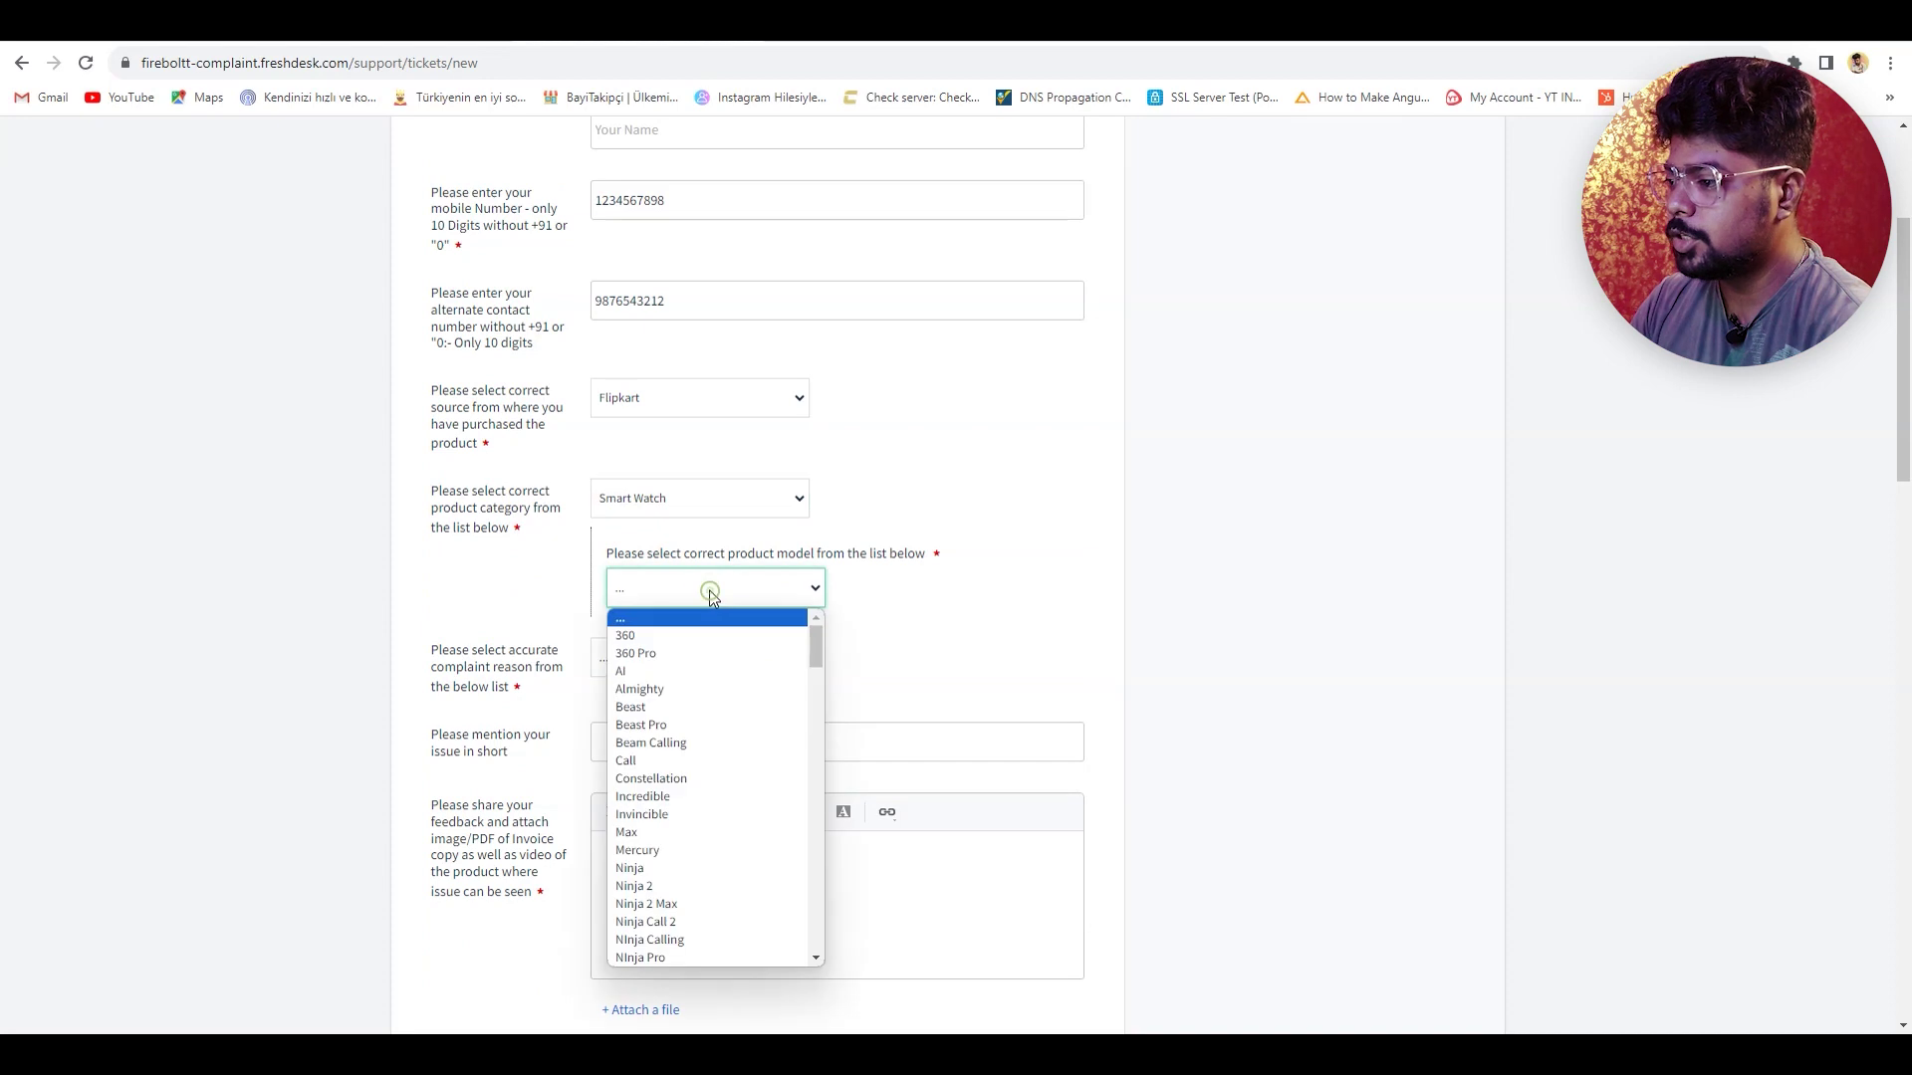
pyautogui.scroll(-2, 715, 747)
pyautogui.scroll(-3, 715, 747)
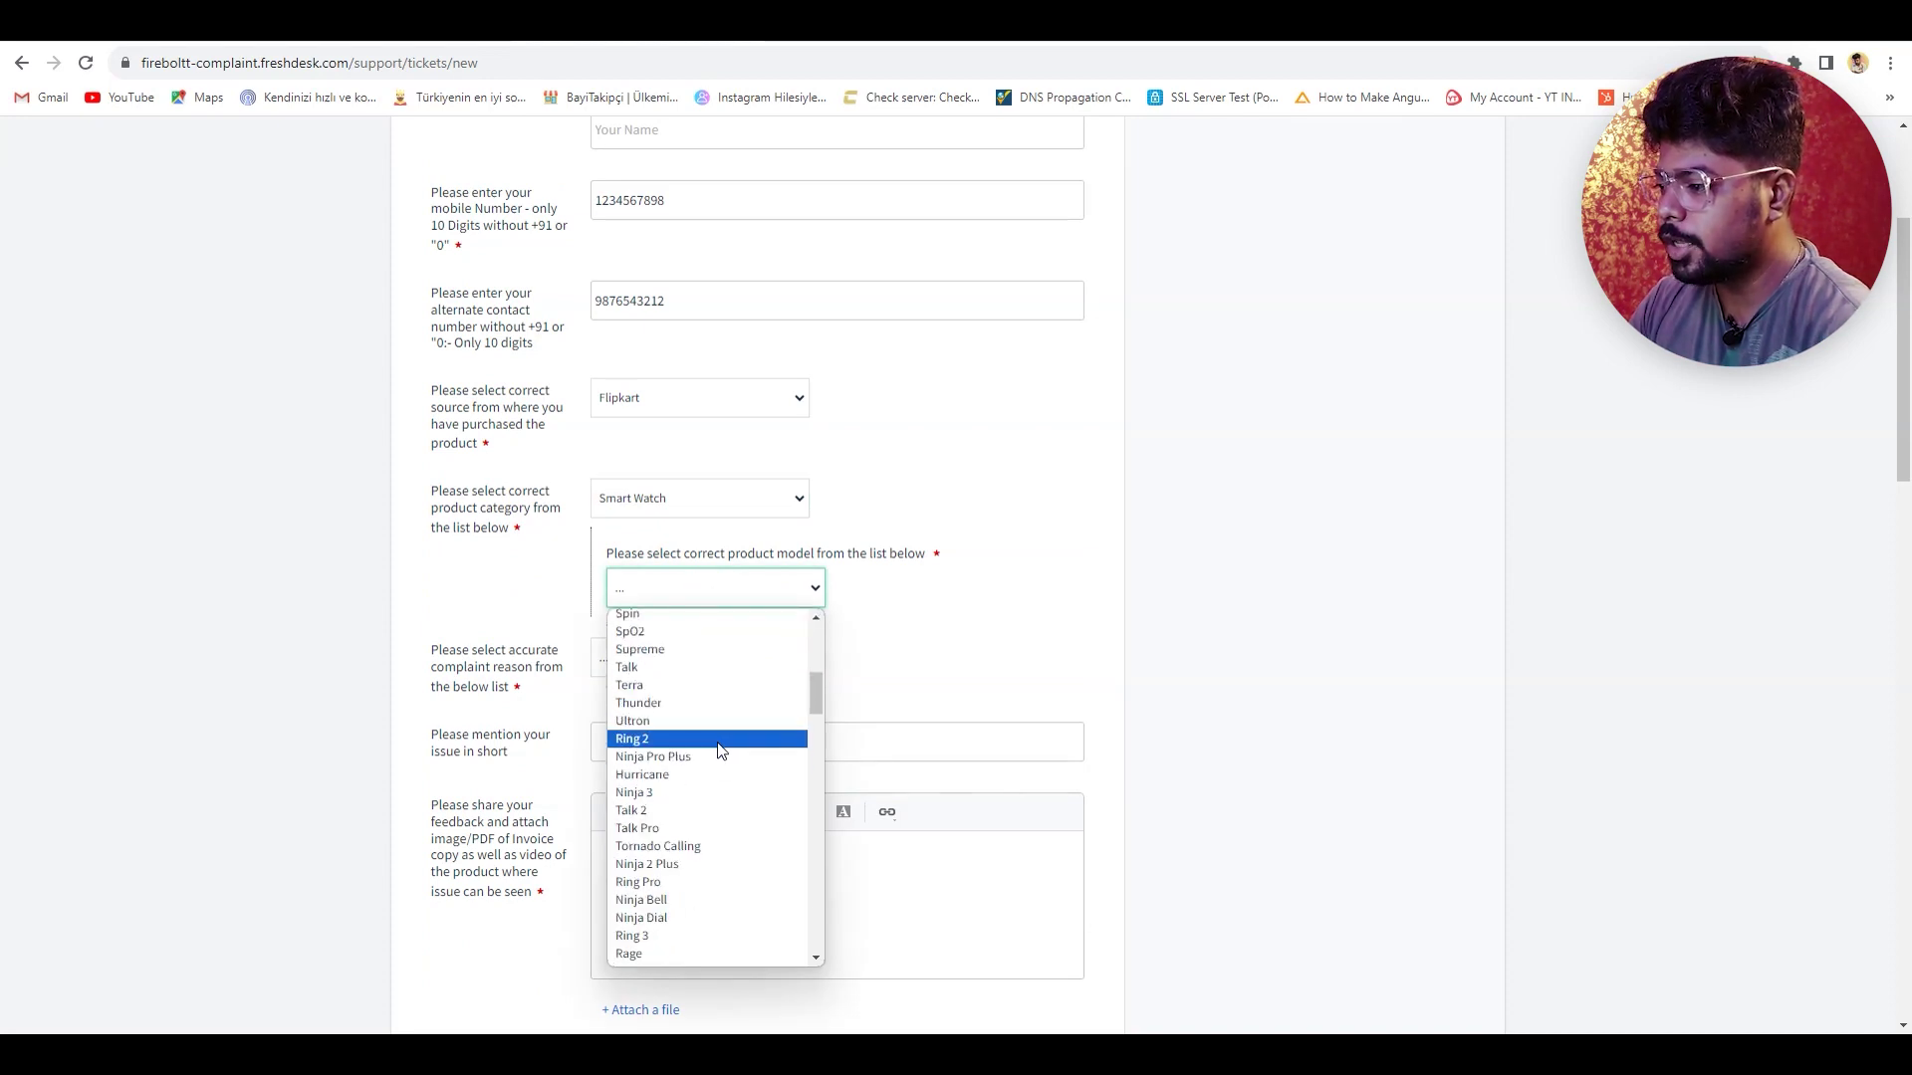
pyautogui.click(719, 809)
pyautogui.scroll(-1, 719, 697)
pyautogui.click(715, 577)
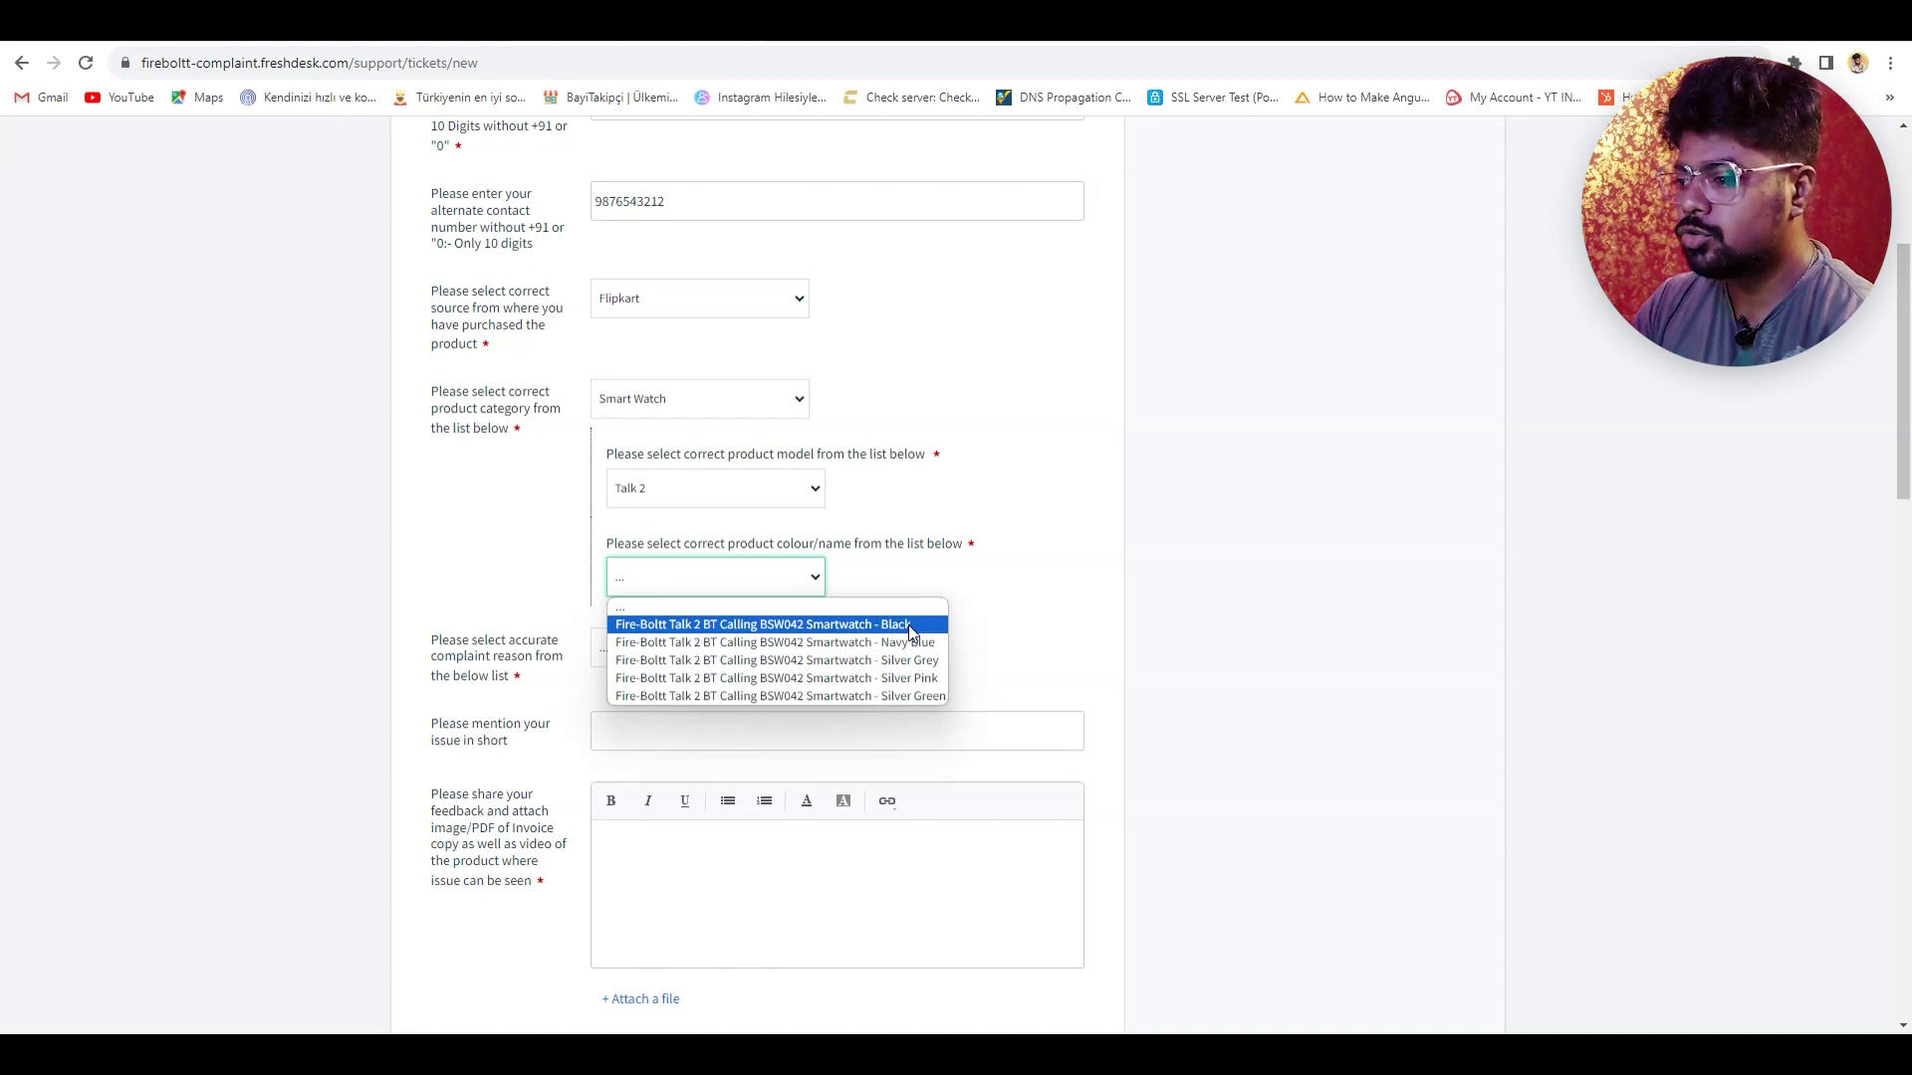
pyautogui.click(908, 625)
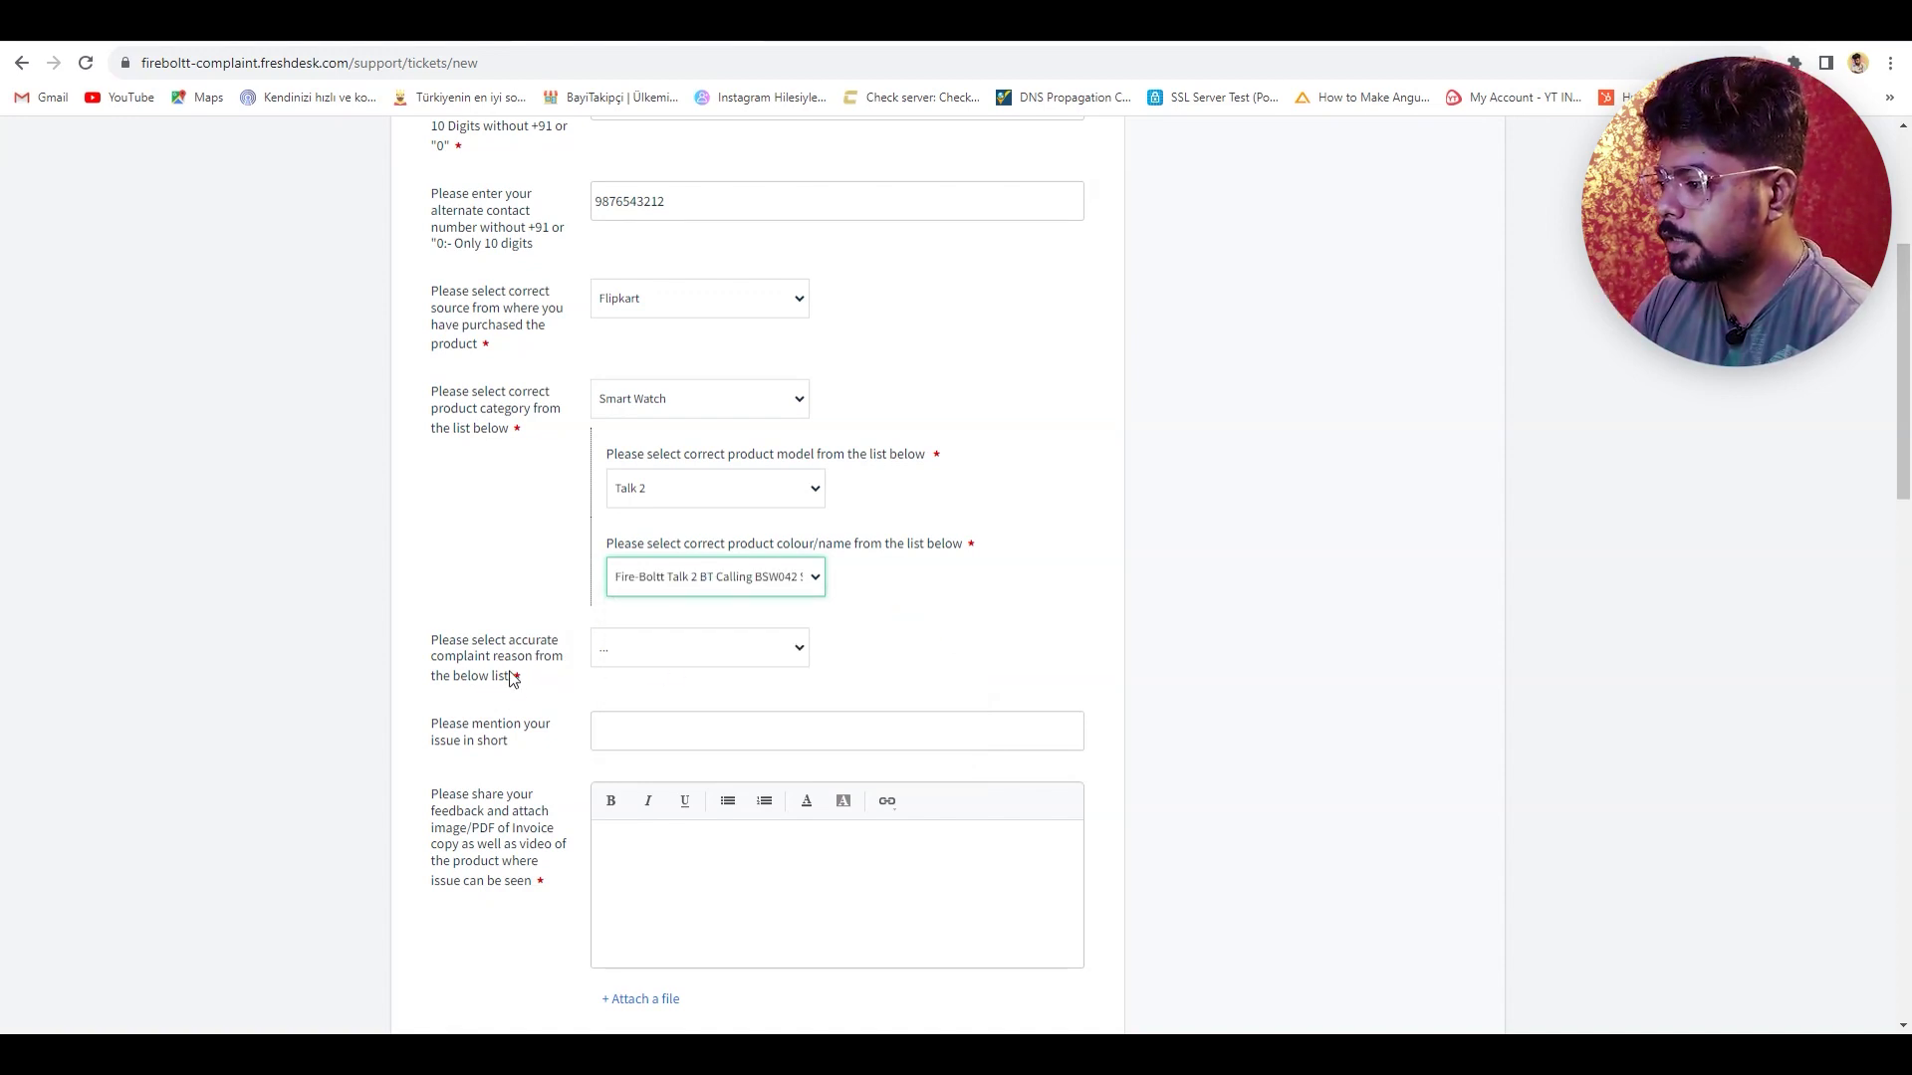
# - Choose 'Device is not getting charged' as the complaint reason
pyautogui.click(667, 662)
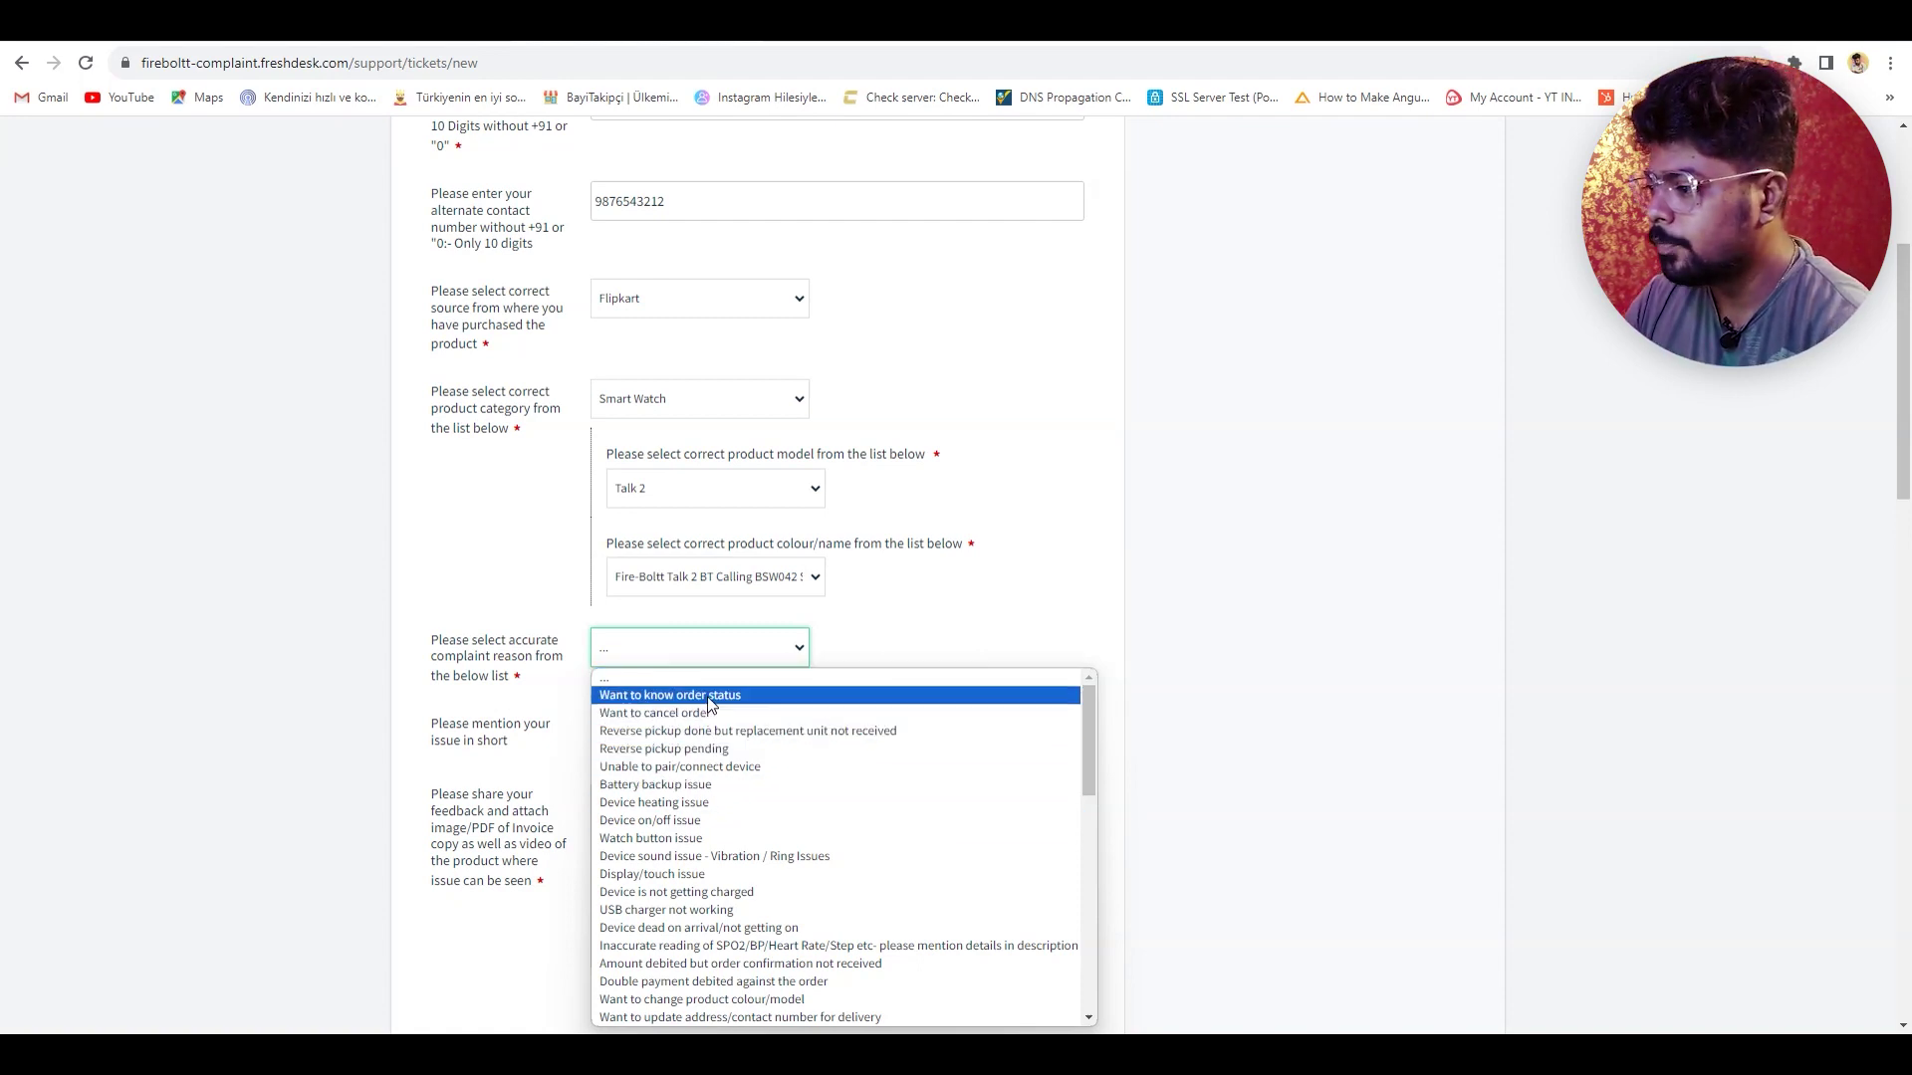
pyautogui.press('Down')
pyautogui.press('Down')
pyautogui.press('Down')
pyautogui.press('Down')
pyautogui.scroll(-3, 711, 703)
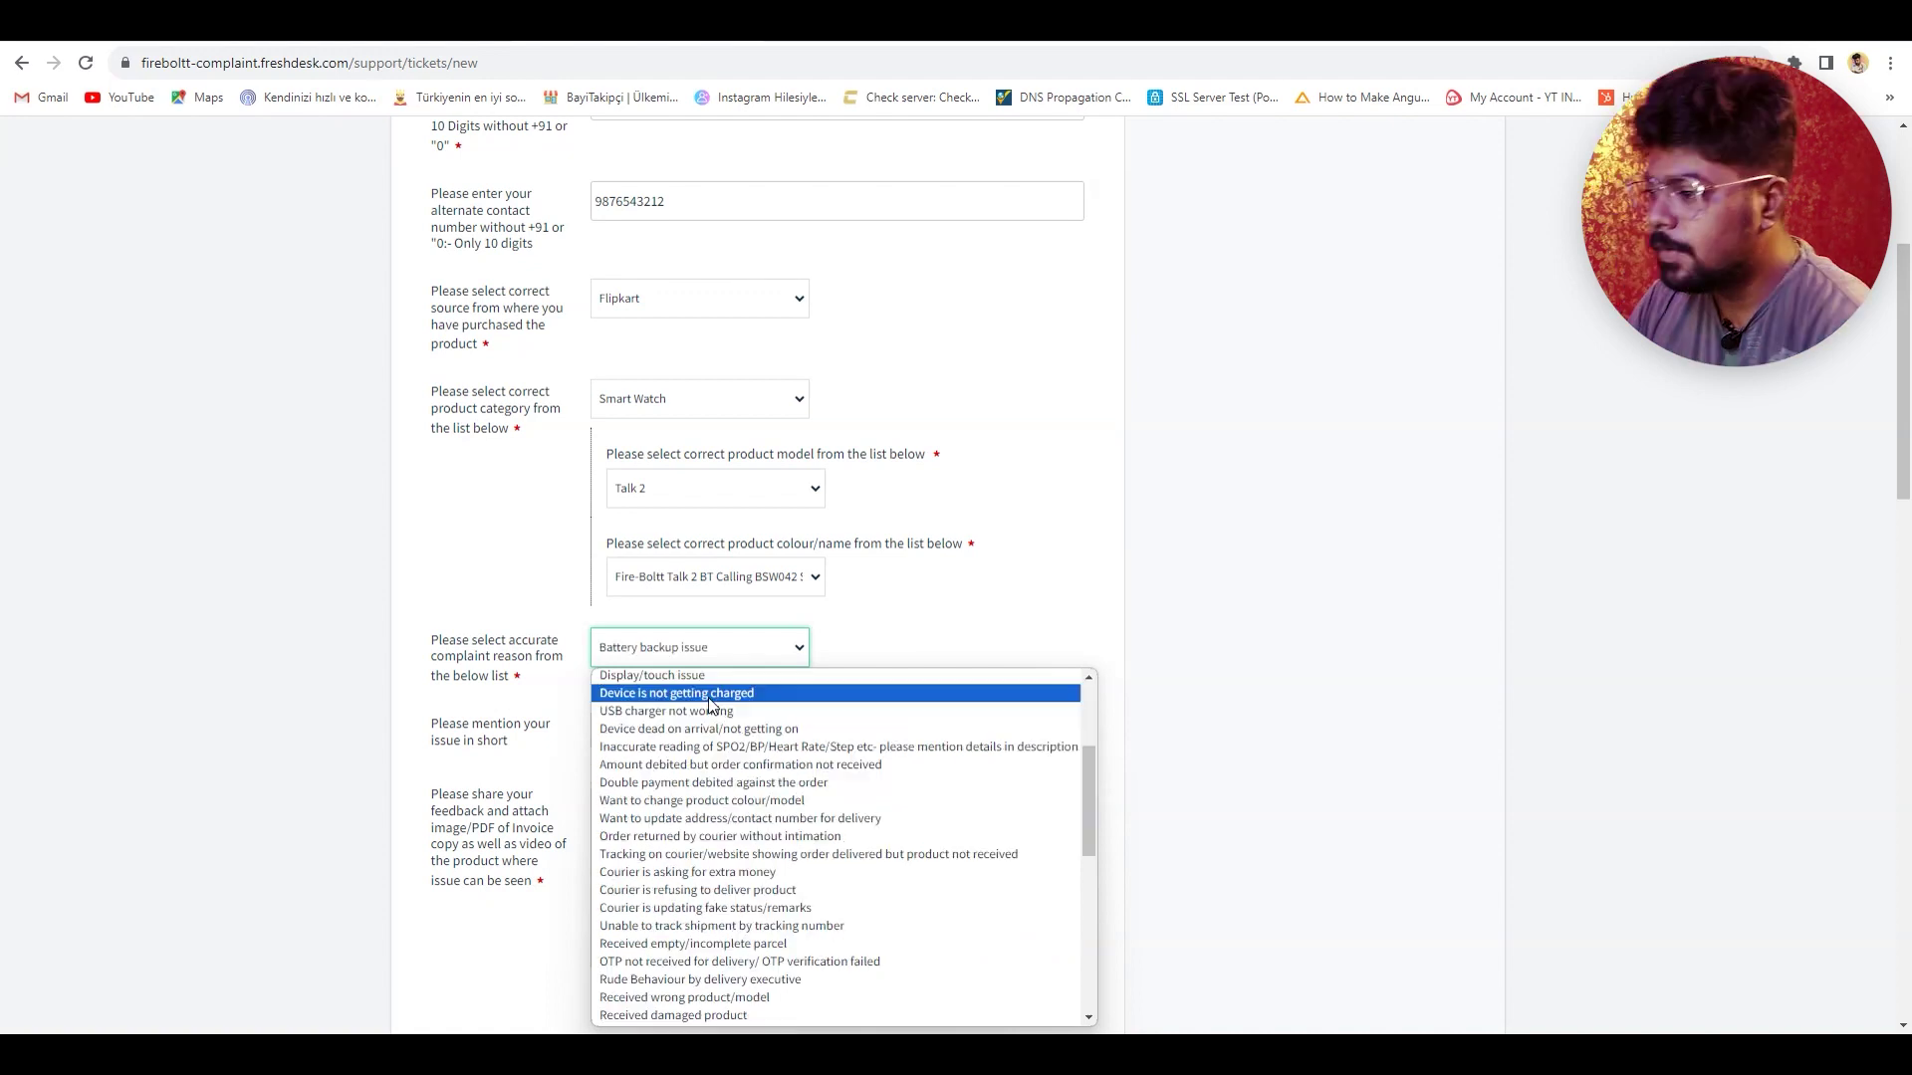
pyautogui.click(711, 695)
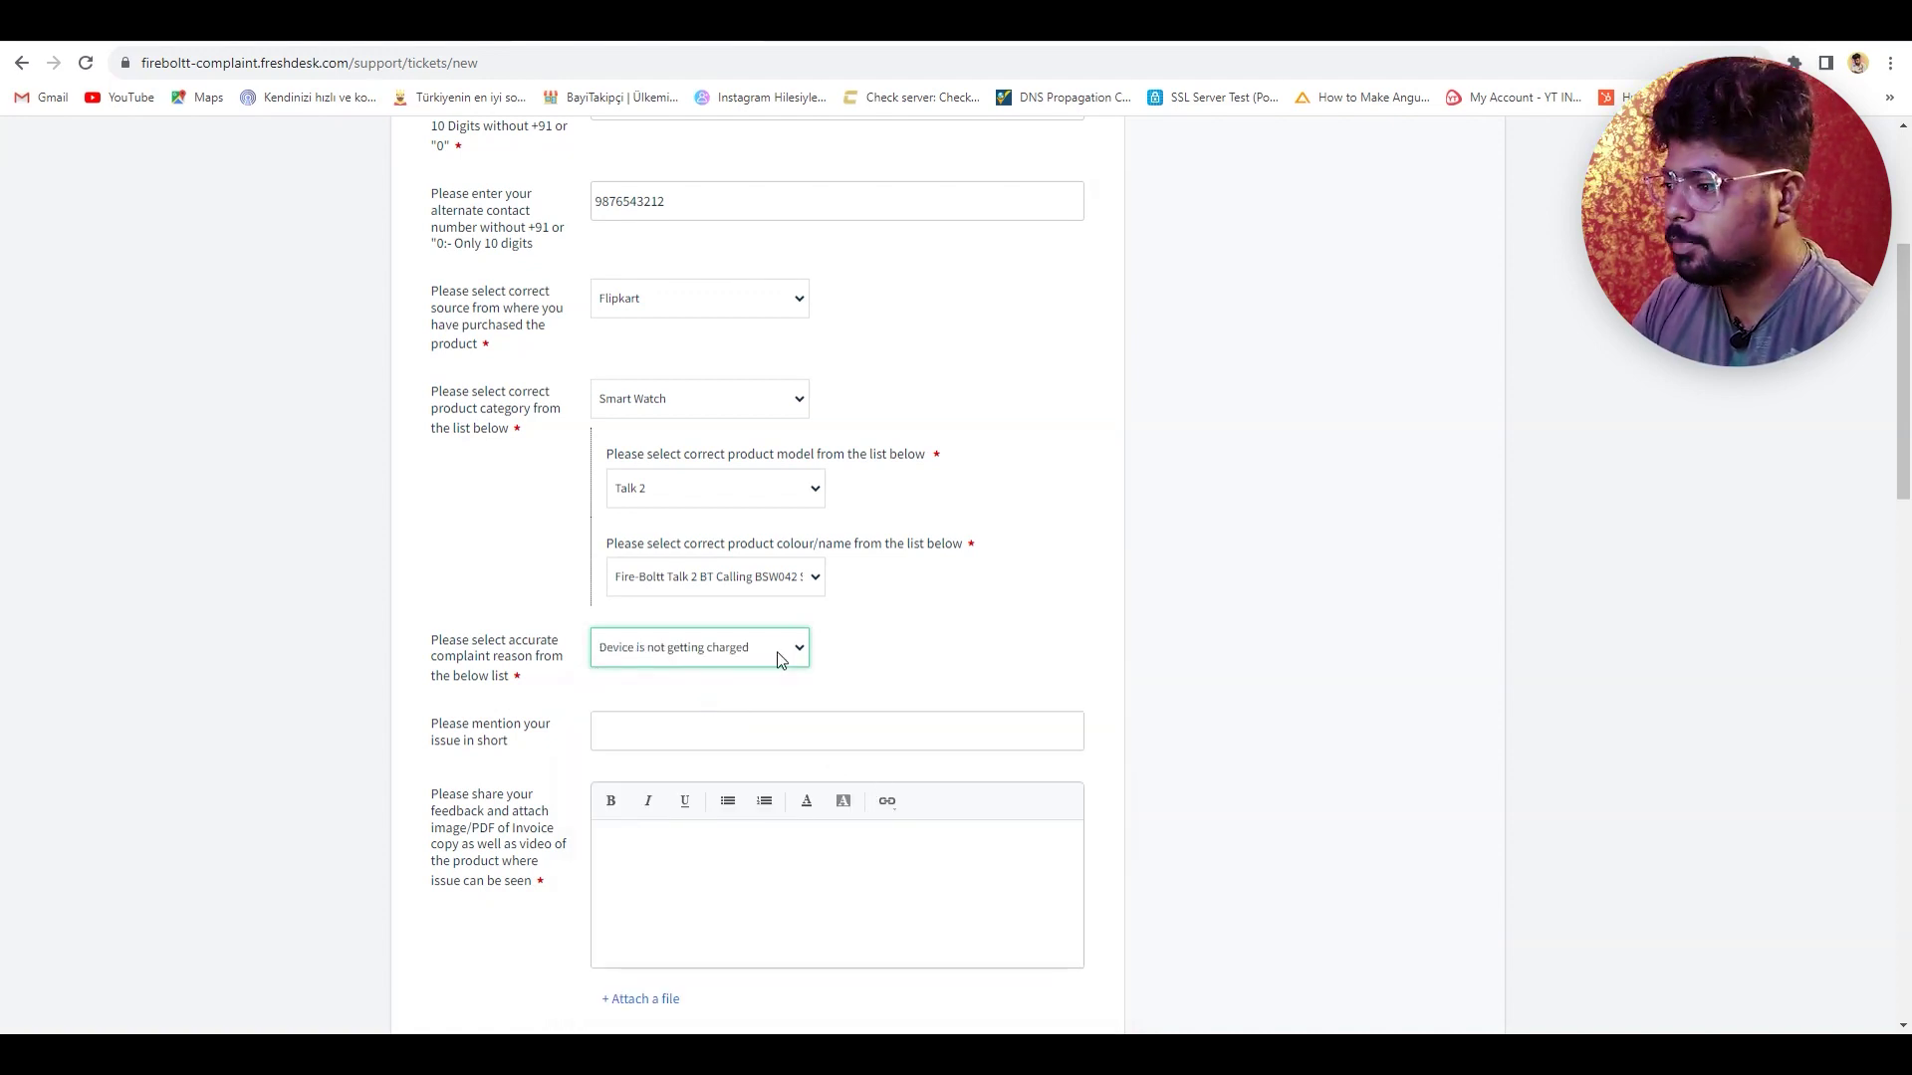
pyautogui.click(649, 744)
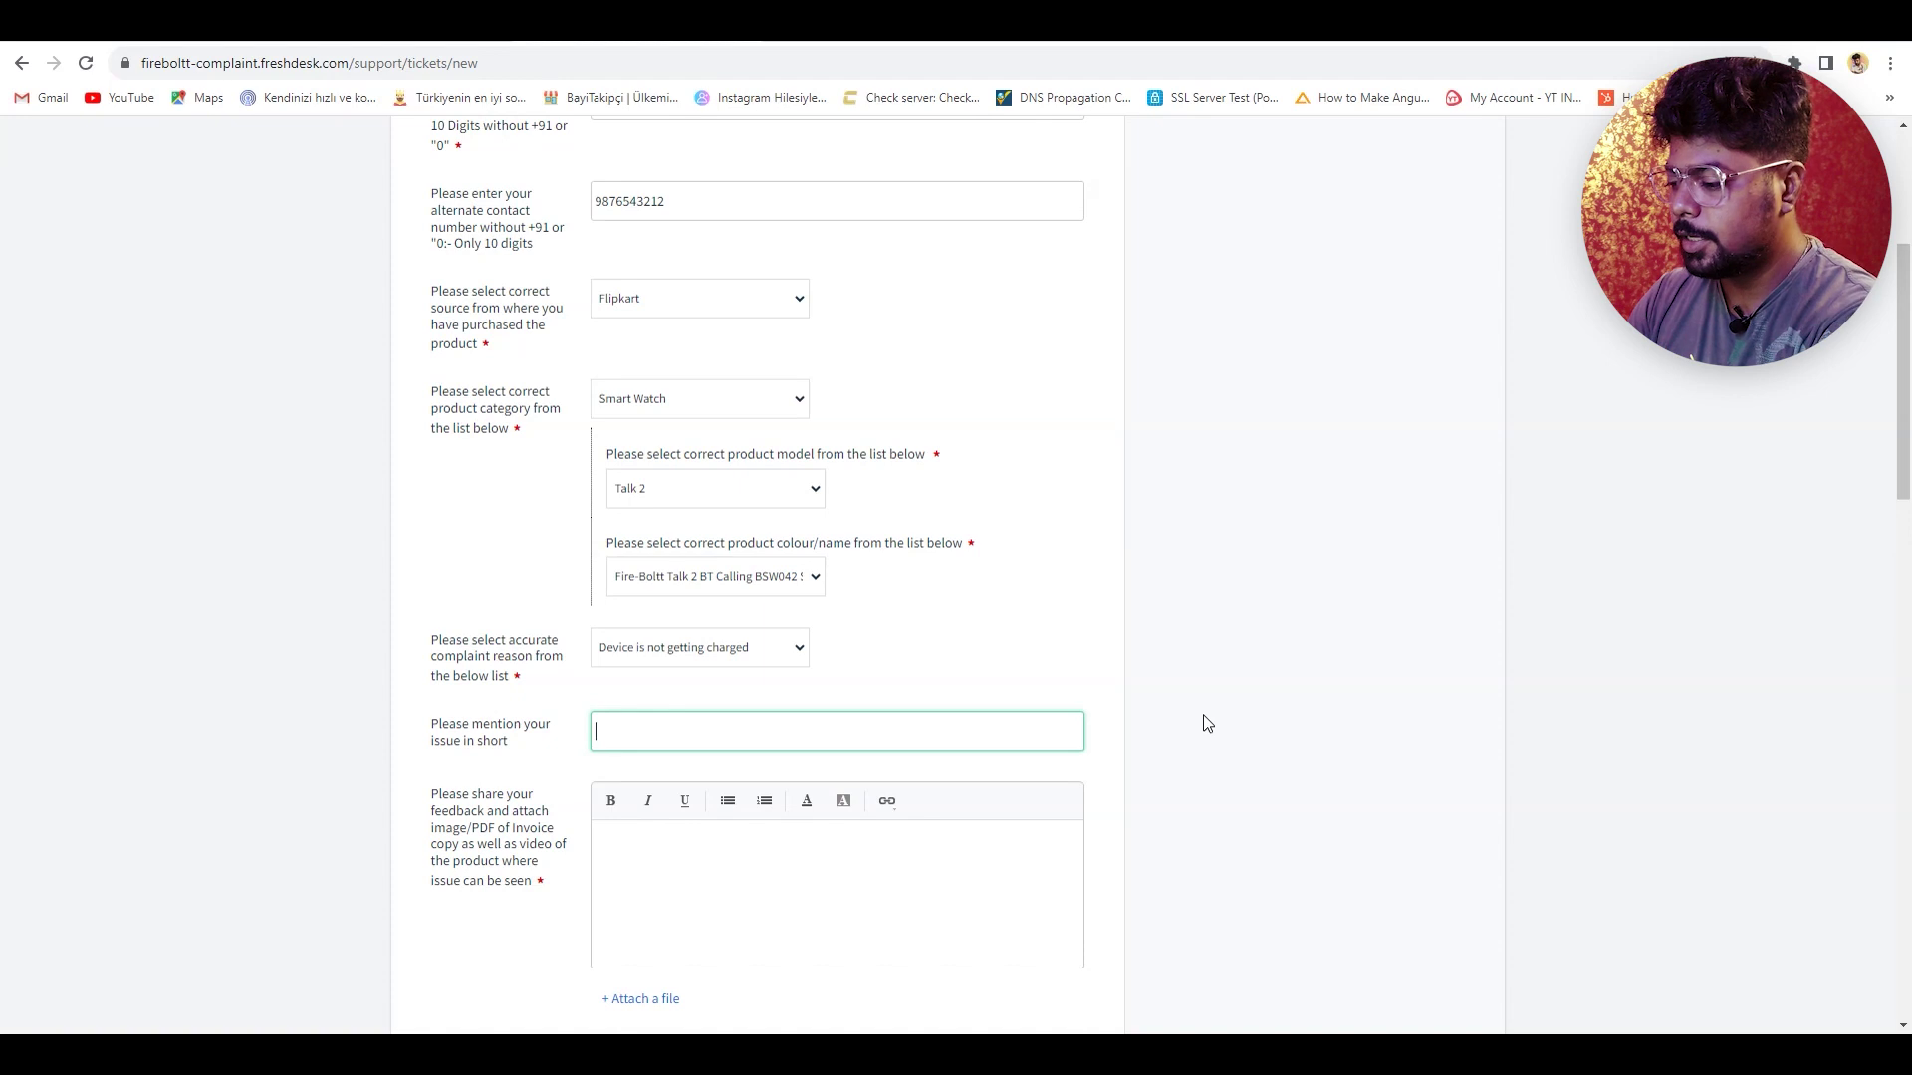
# - Enter 'Device not getting charge when I put it in the charge and also is not turn on' as the short issue
pyautogui.write('Device not getting charge when I put it in the charge and also is not turn on')
pyautogui.scroll(-2, 625, 685)
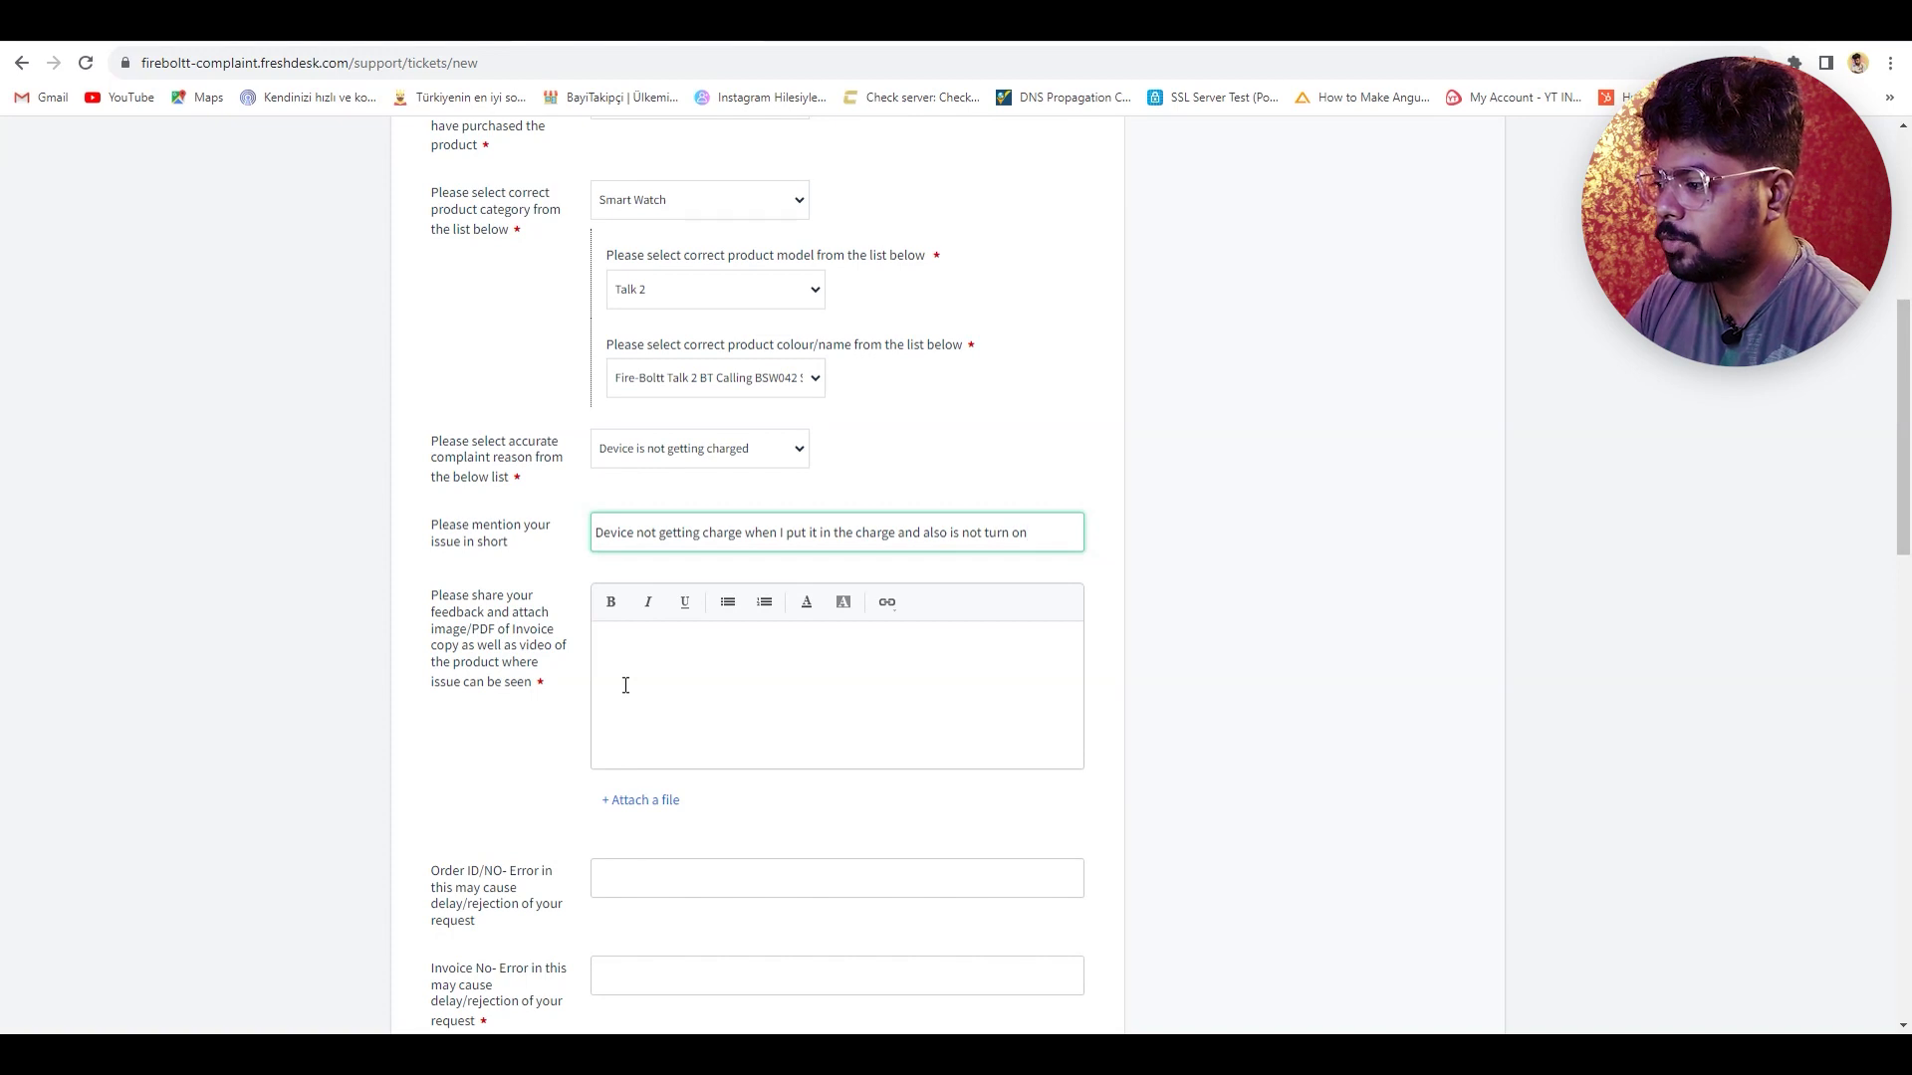
pyautogui.click(625, 686)
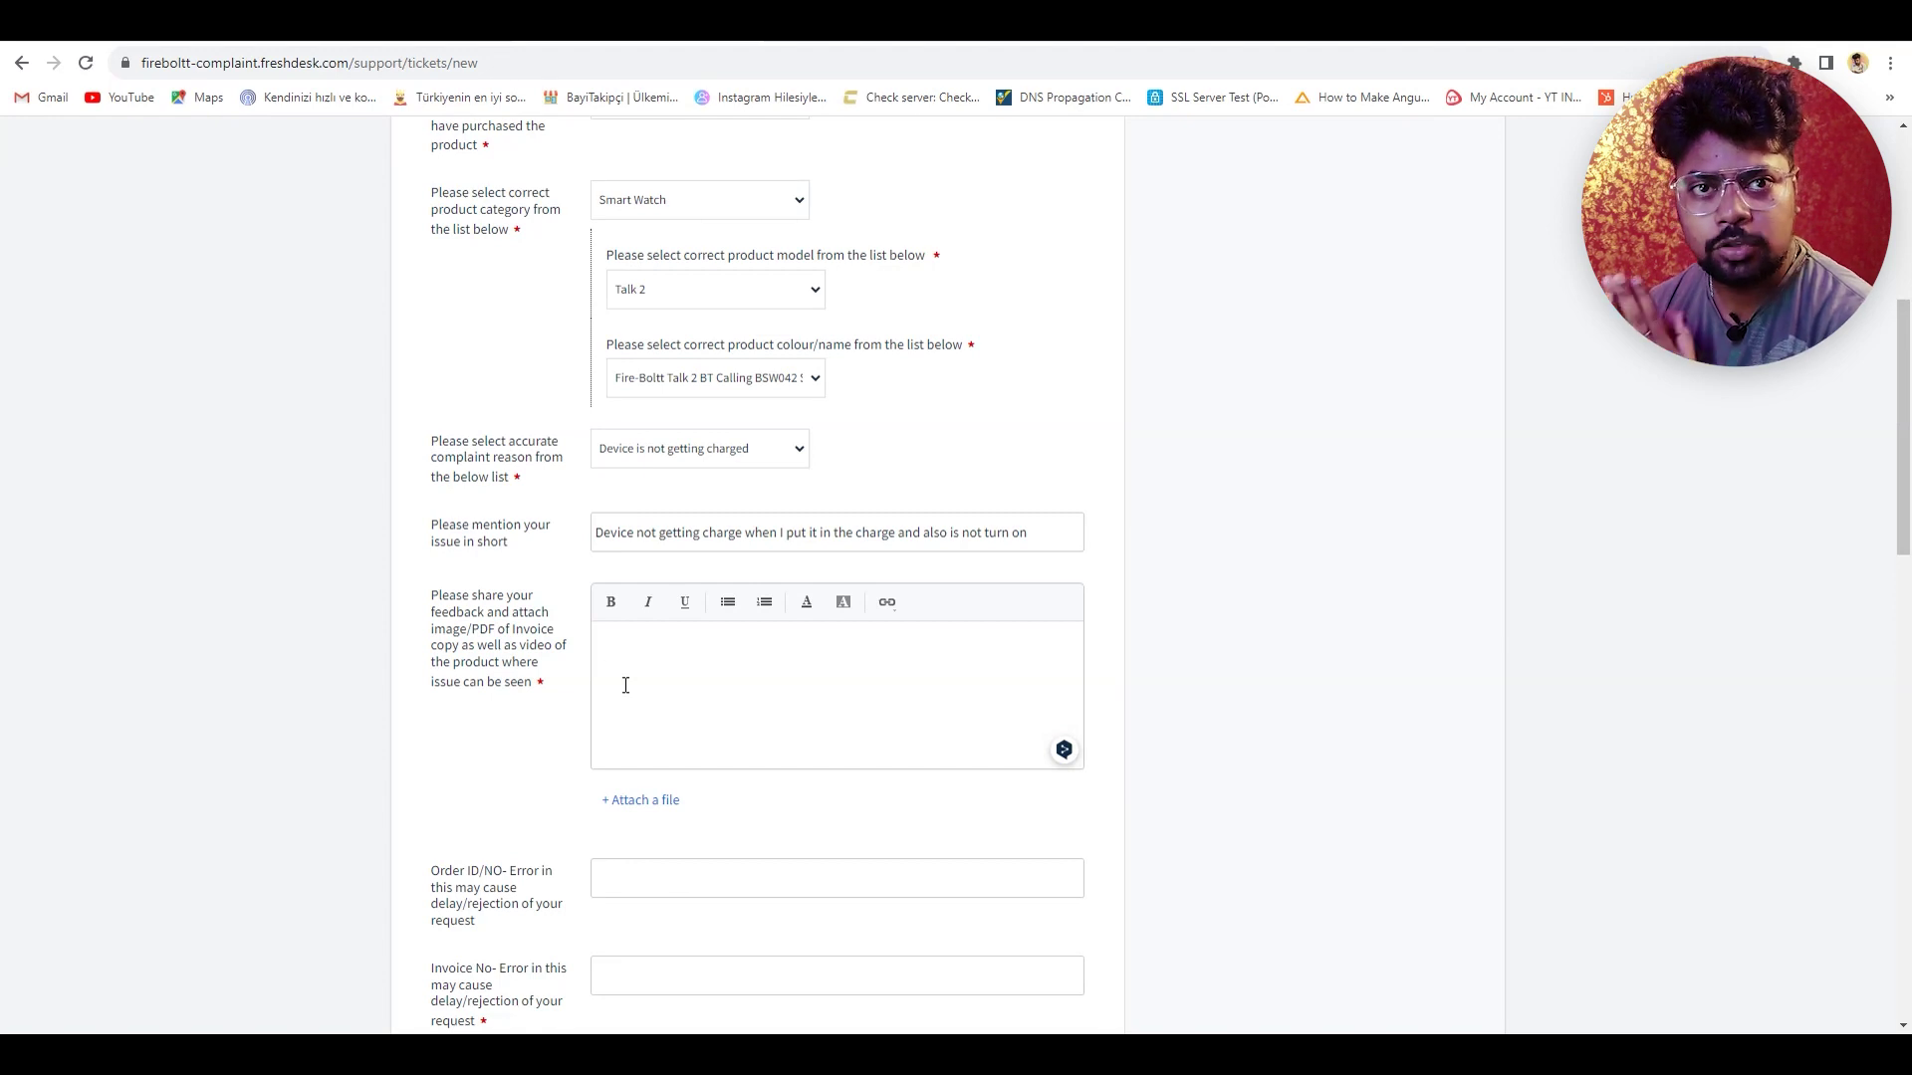
pyautogui.click(623, 684)
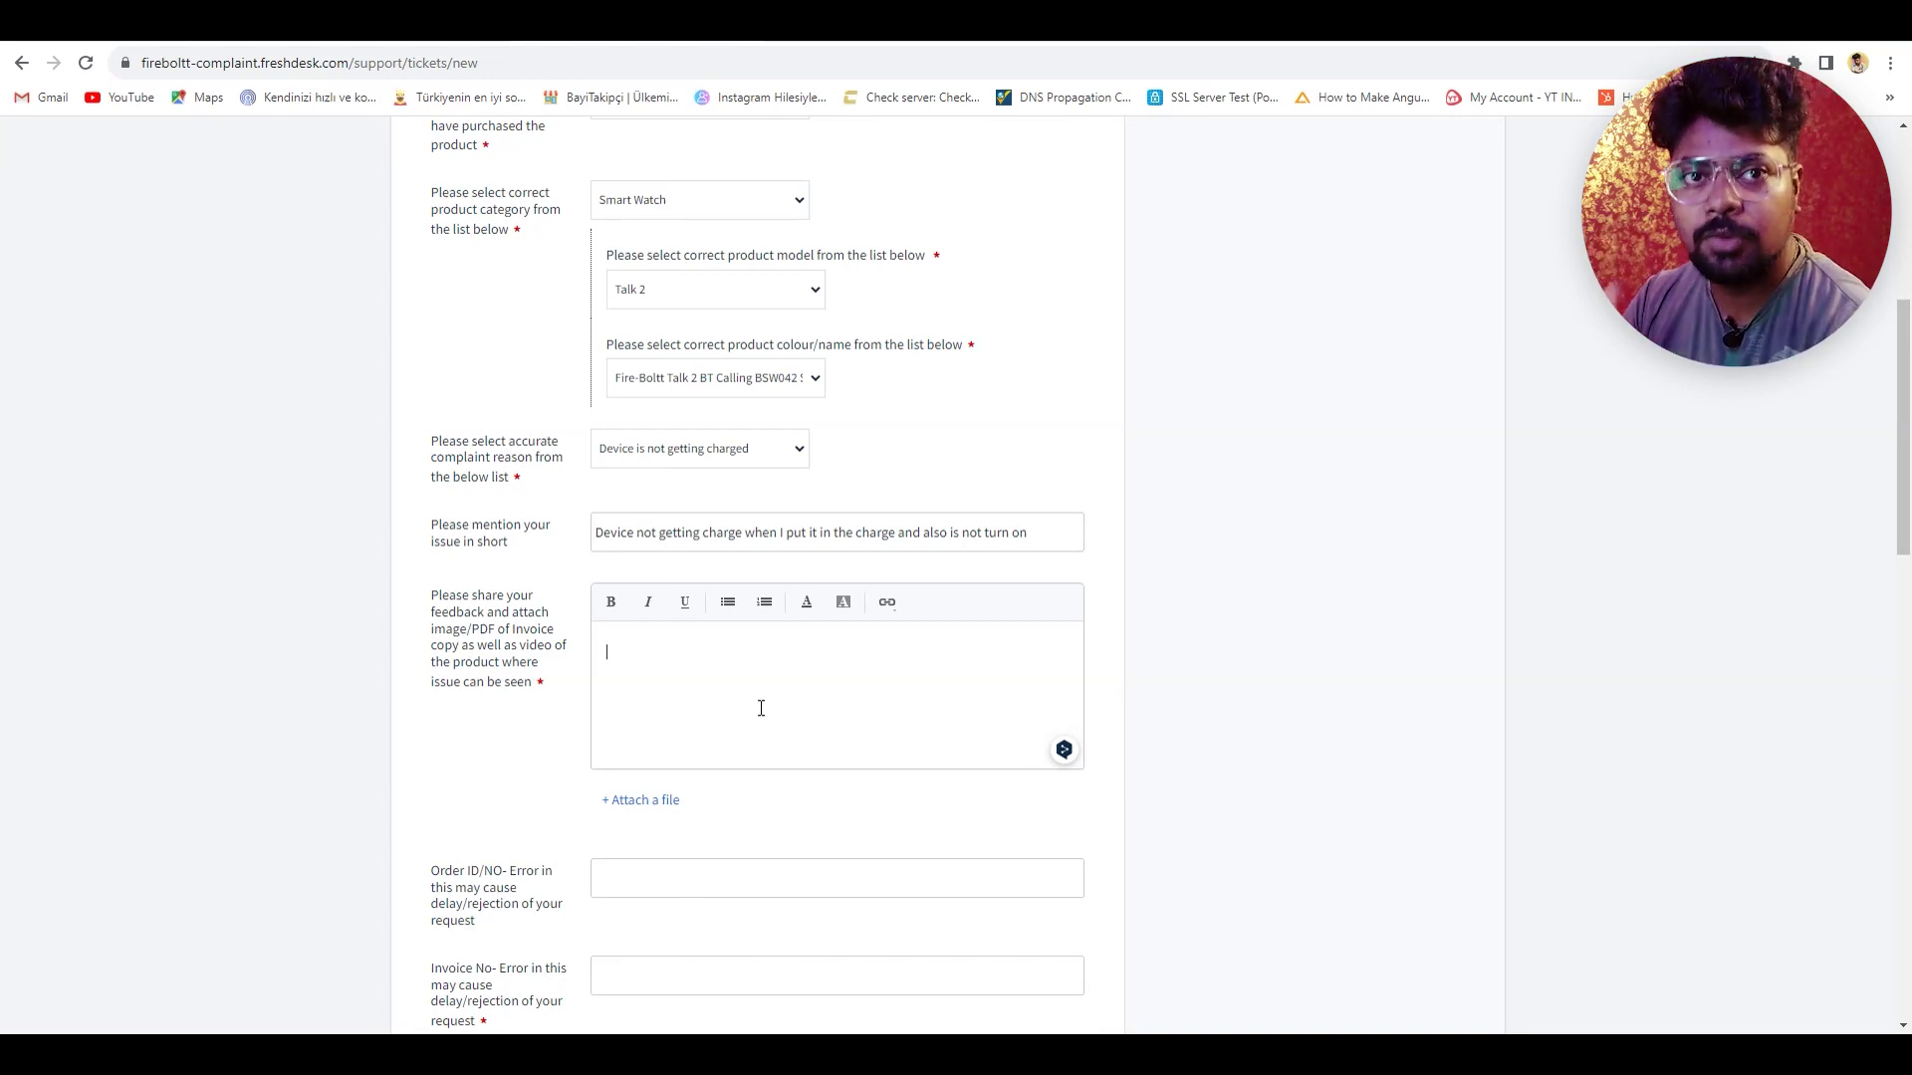
# - Download the invoice from the Flipkart order page and attach the PDF from Downloads to the ticket
pyautogui.click(867, 20)
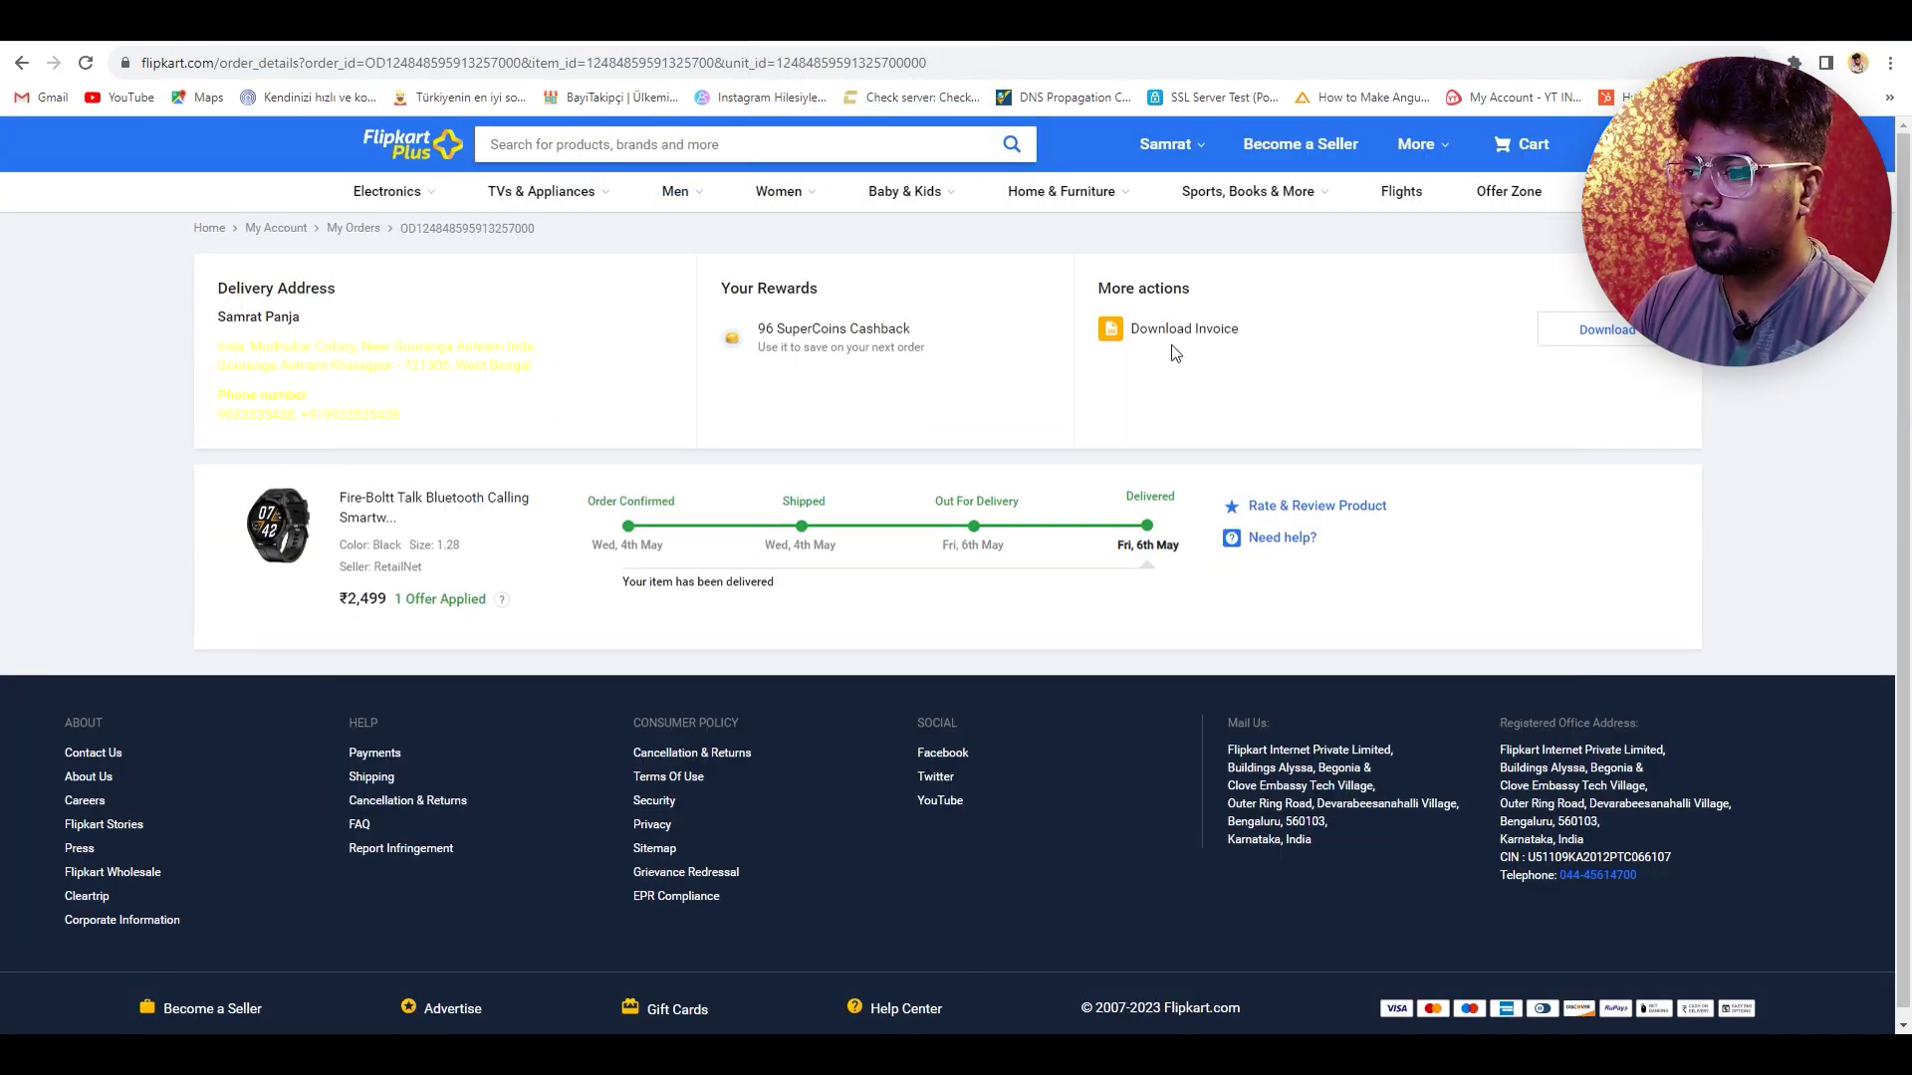
pyautogui.click(1643, 349)
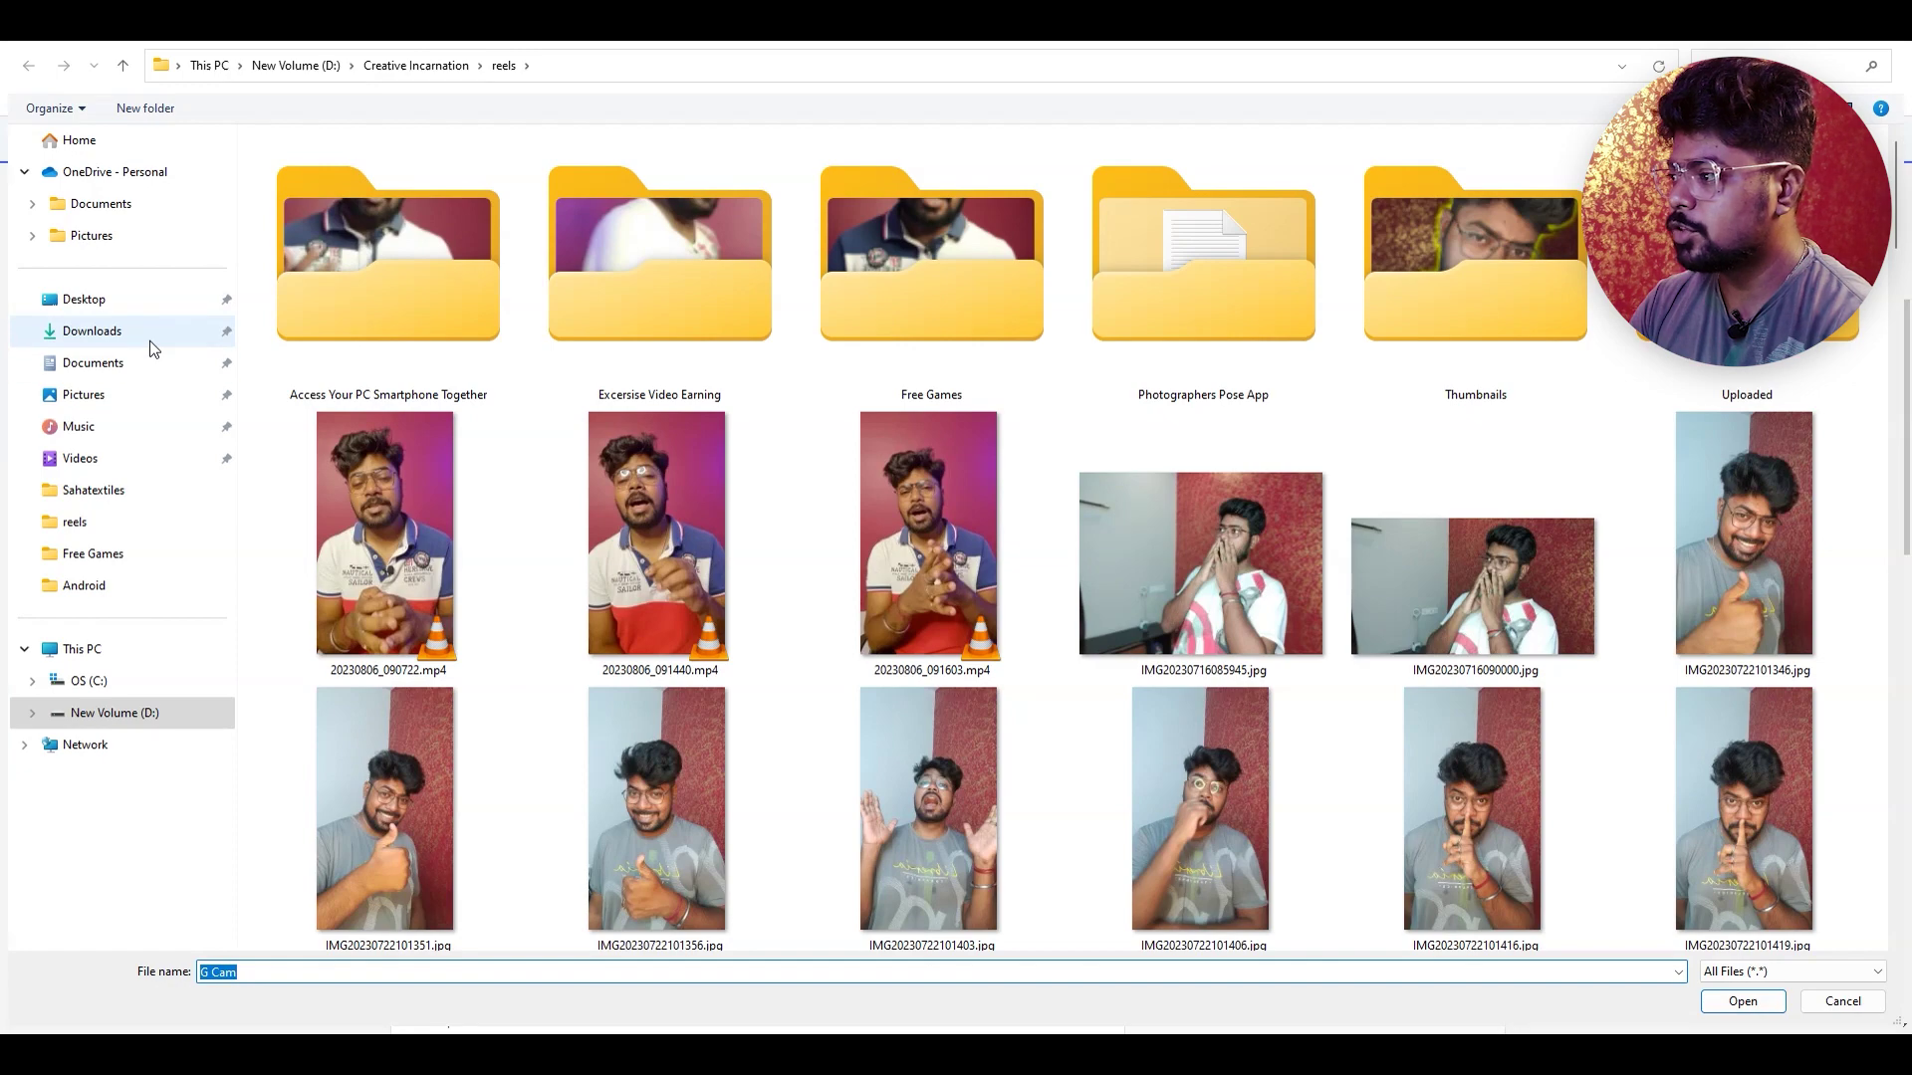
pyautogui.click(149, 333)
pyautogui.doubleClick(416, 263)
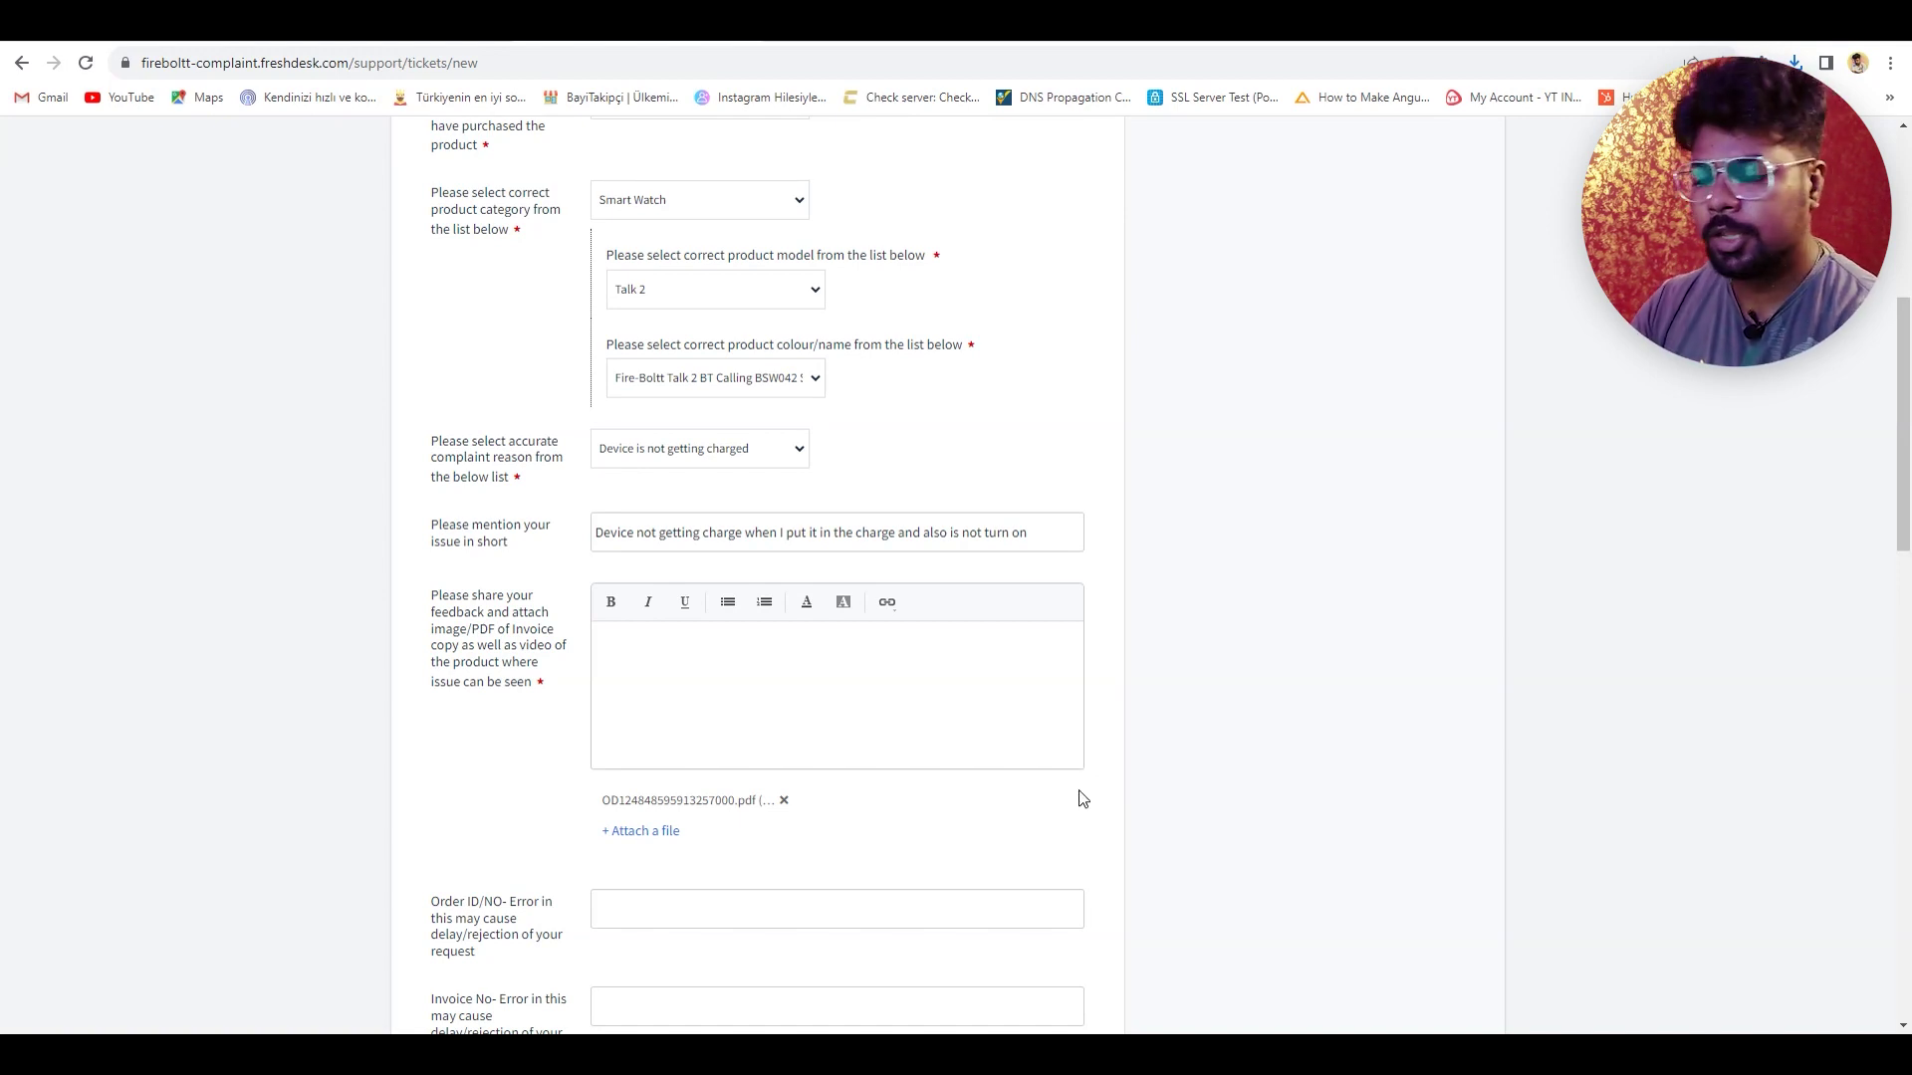
pyautogui.scroll(-5, 1080, 797)
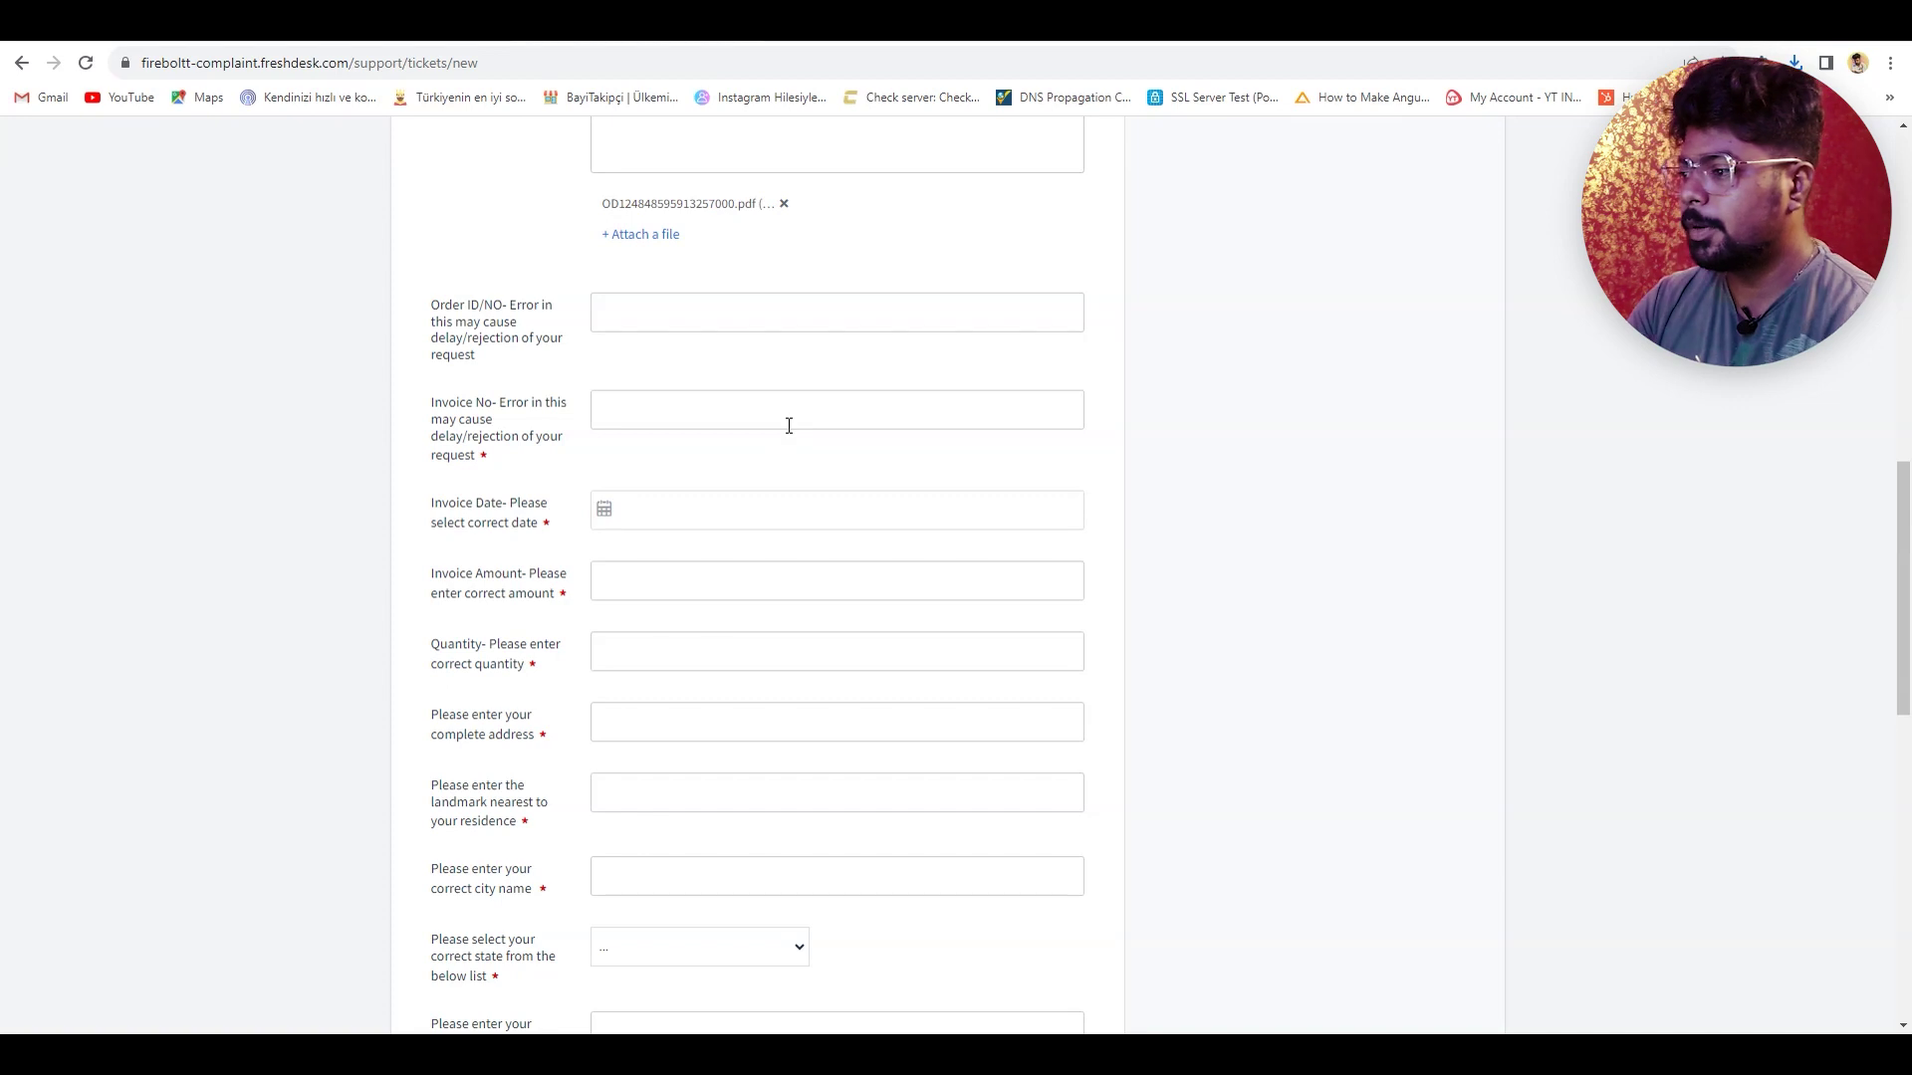
# - Paste the invoice number and set the invoice date to 1 Sep, 2023
pyautogui.click(628, 392)
pyautogui.hotkey('shift', 'Tab')
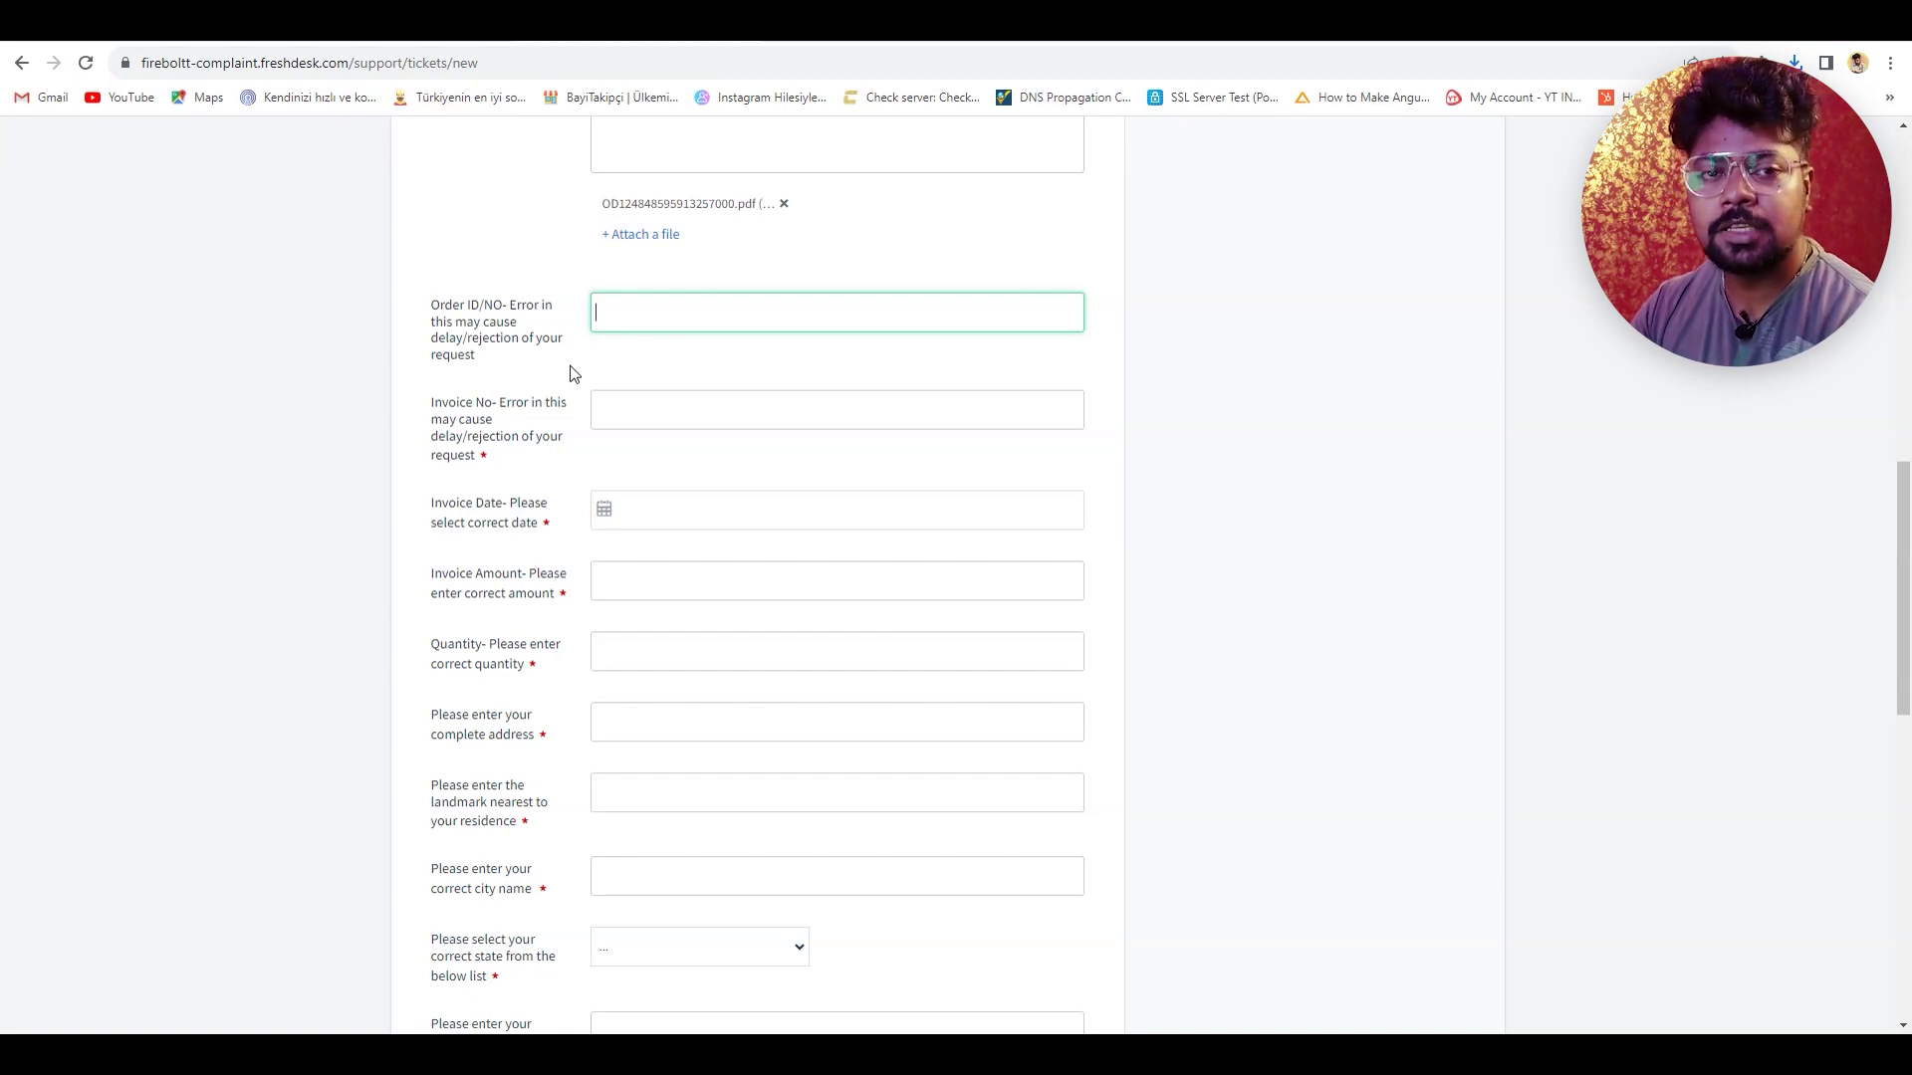
pyautogui.click(673, 411)
pyautogui.write('INV-025556')
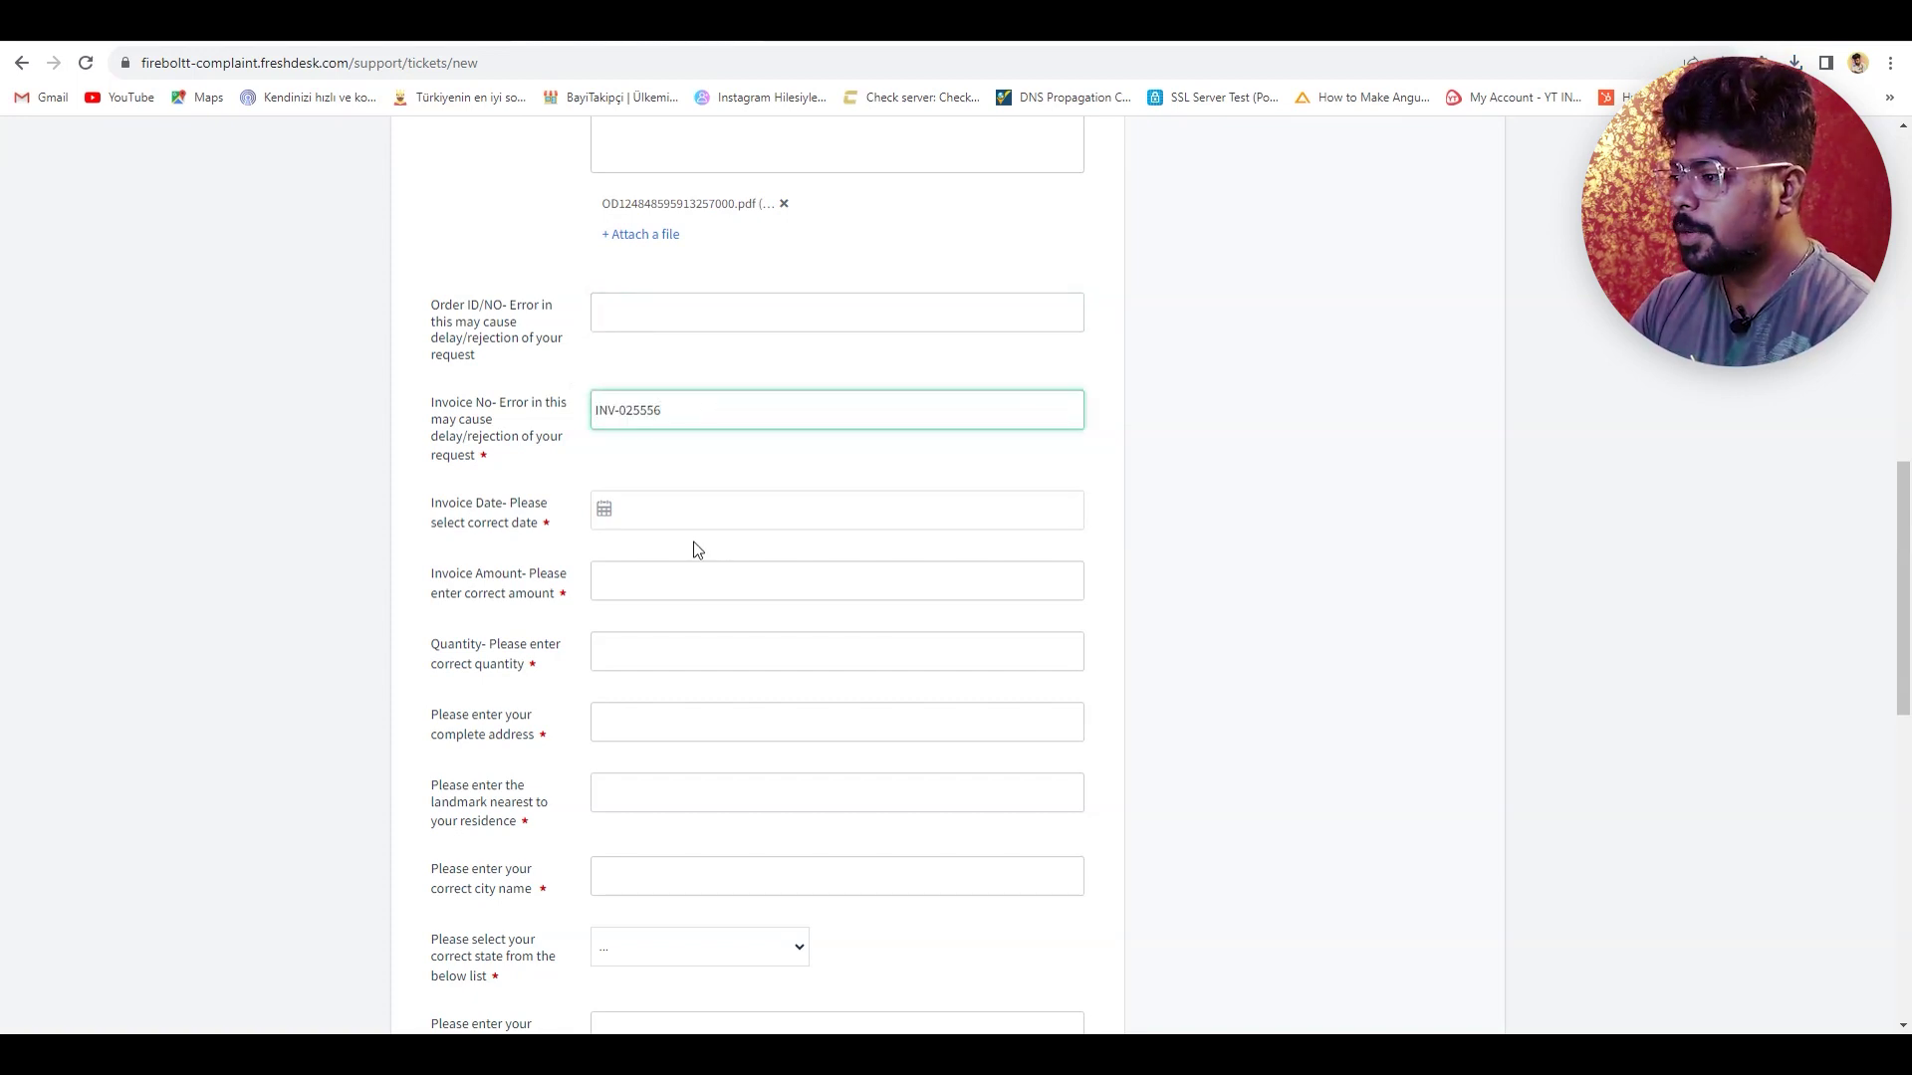
pyautogui.click(665, 522)
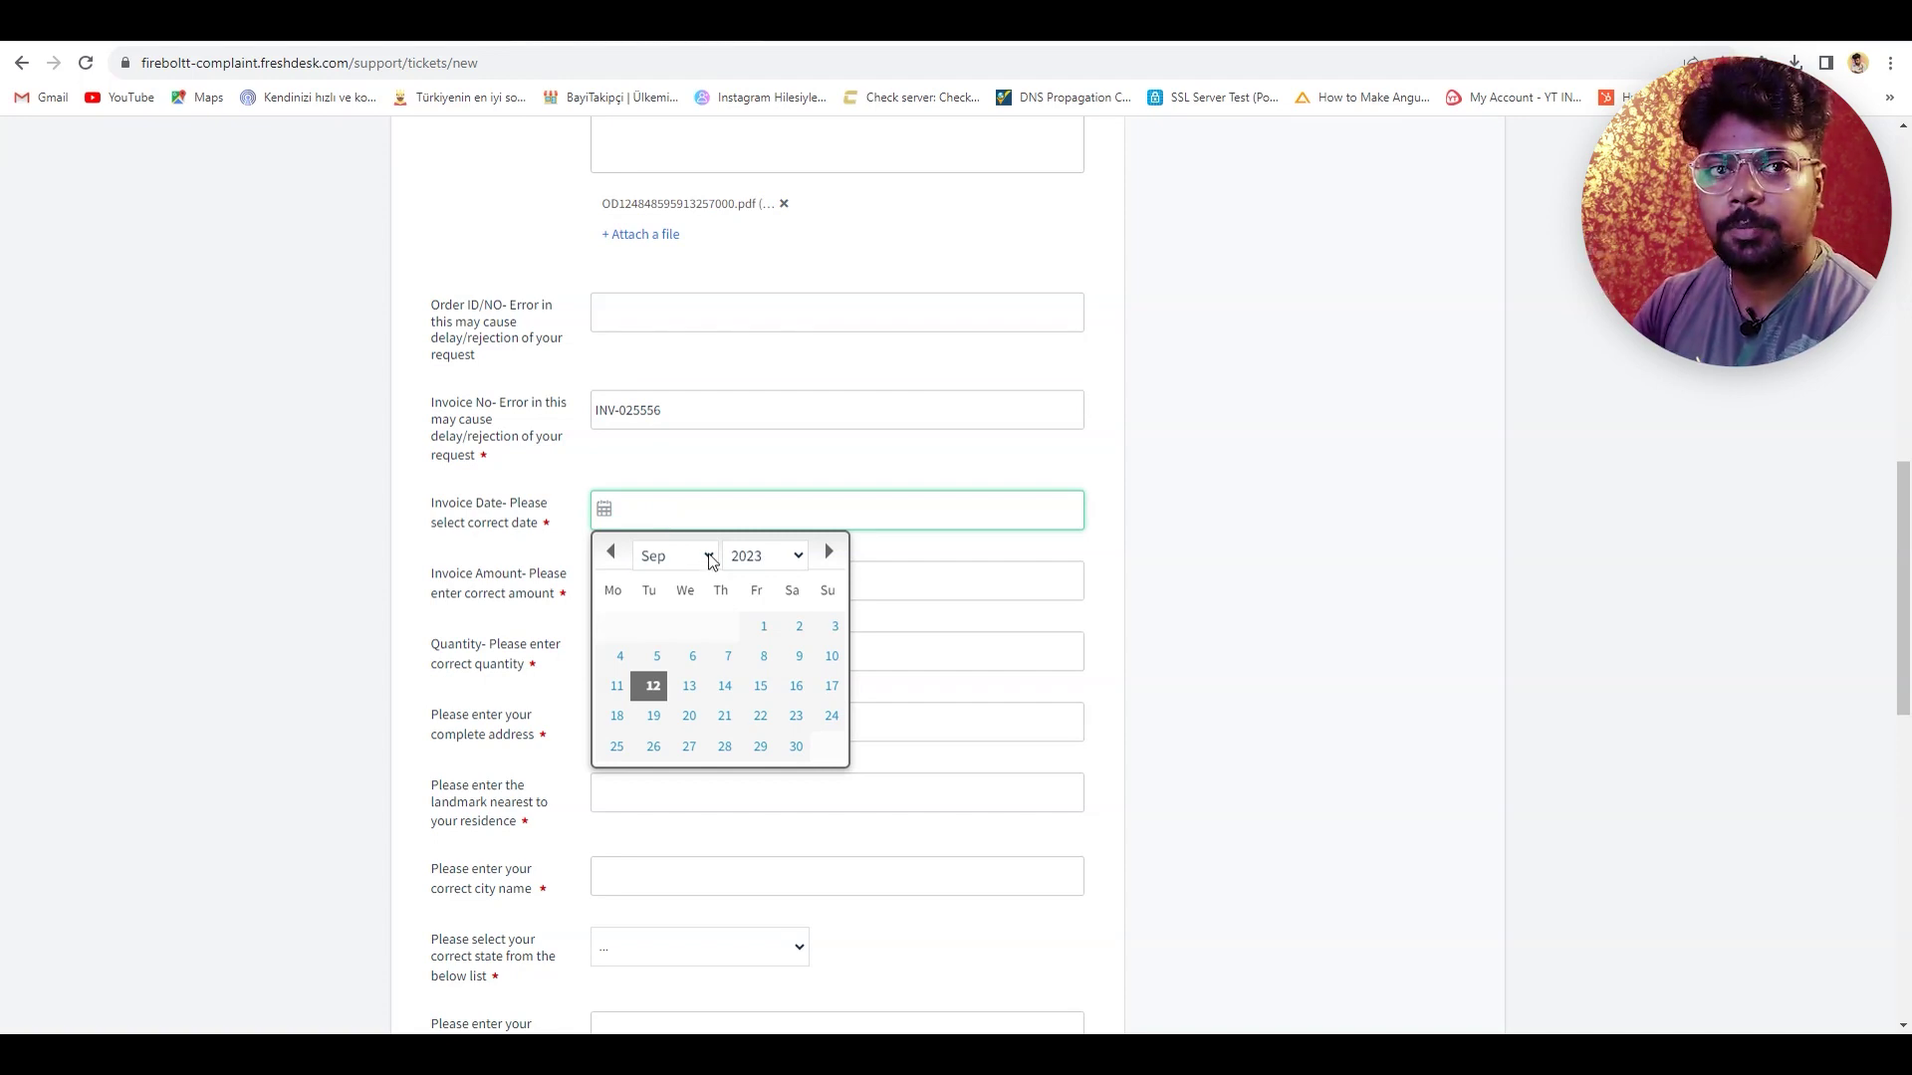
pyautogui.click(764, 625)
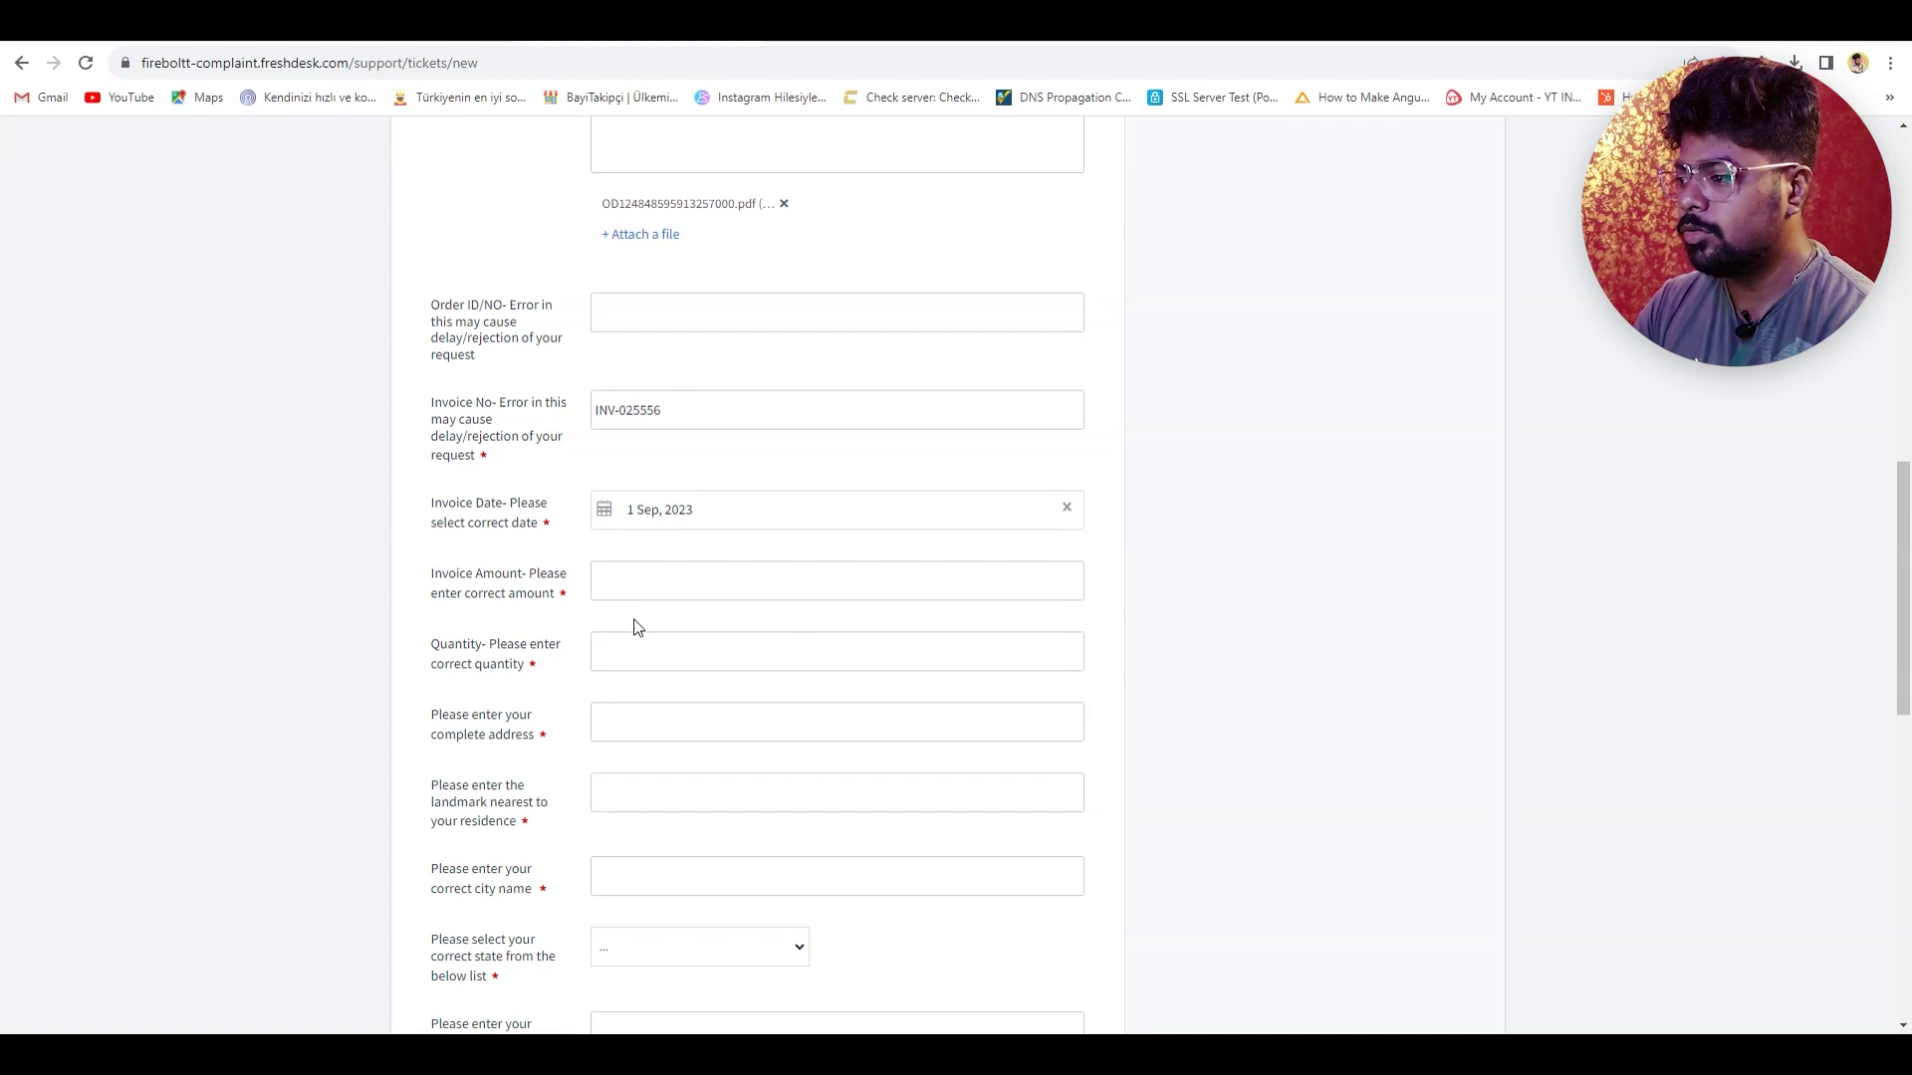
# - Enter 24999 as the invoice amount and 1 as the quantity
pyautogui.click(644, 579)
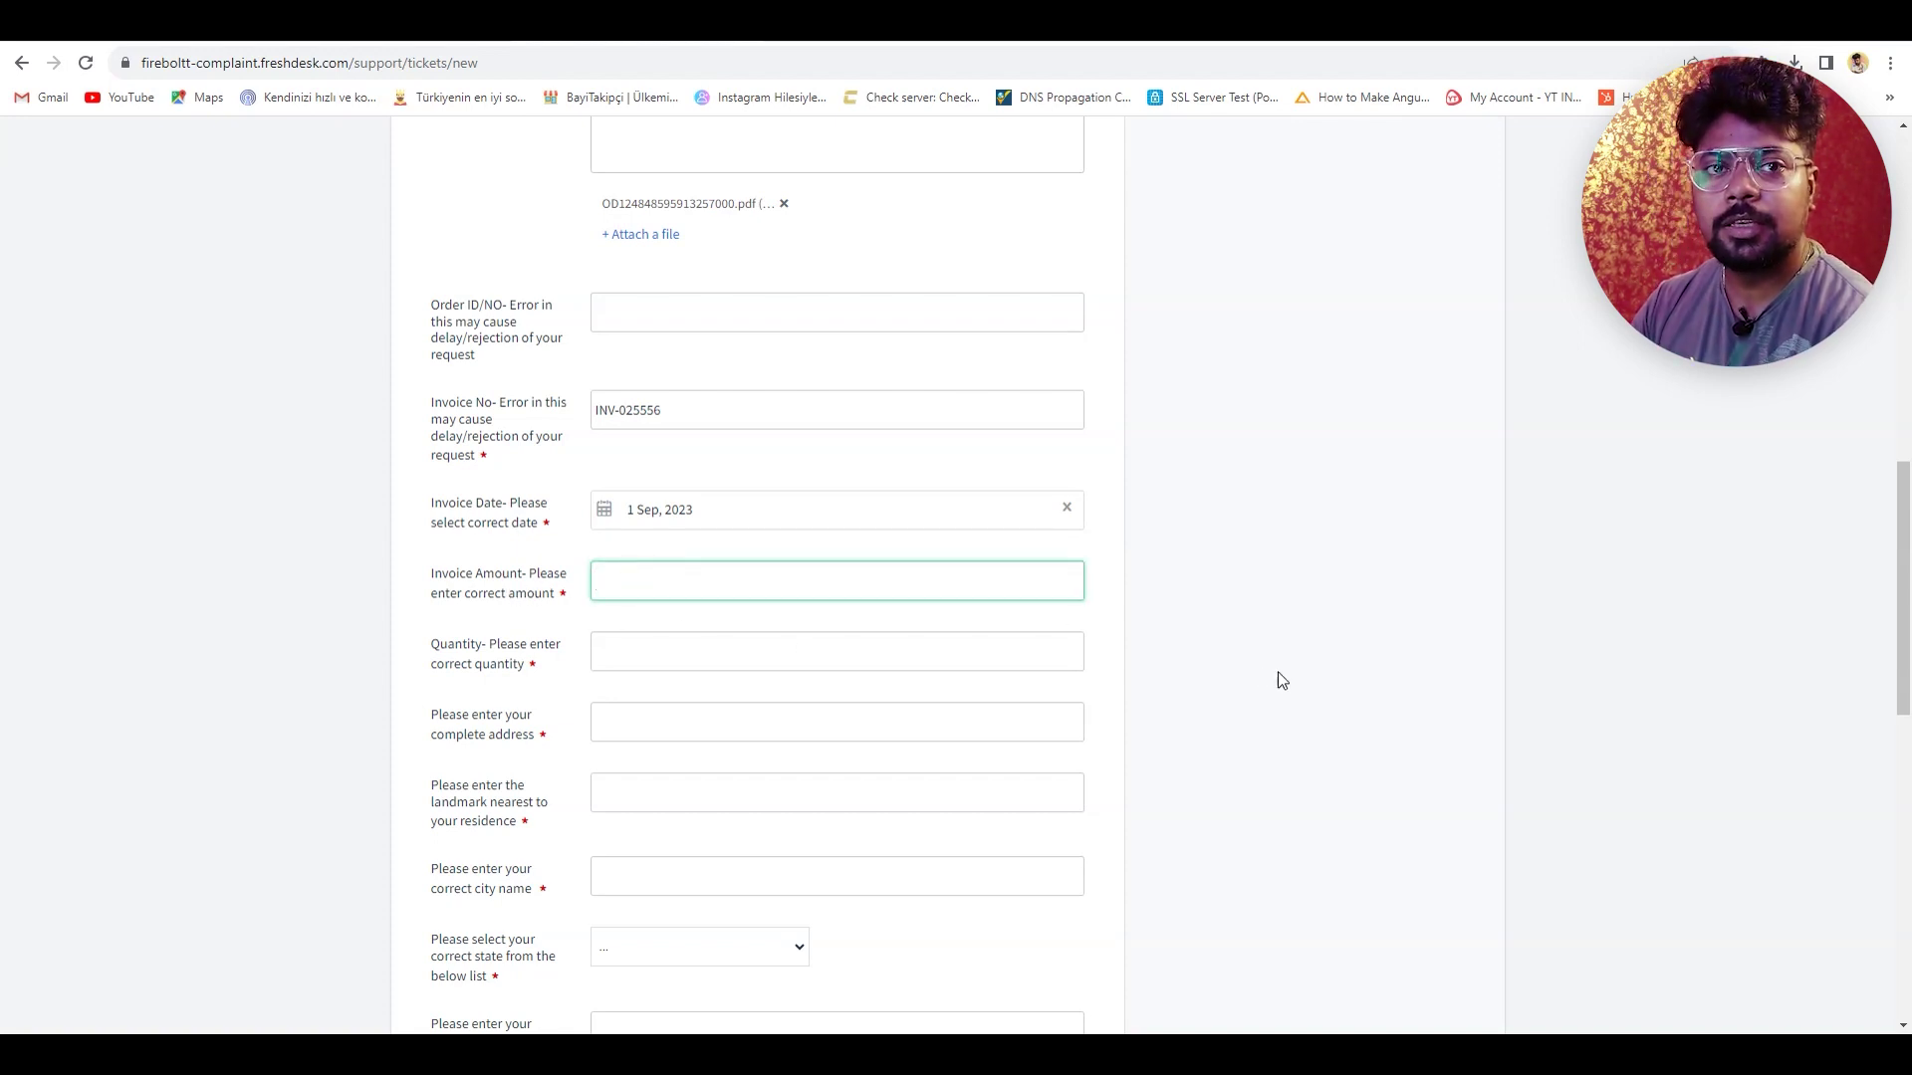
pyautogui.write('24999')
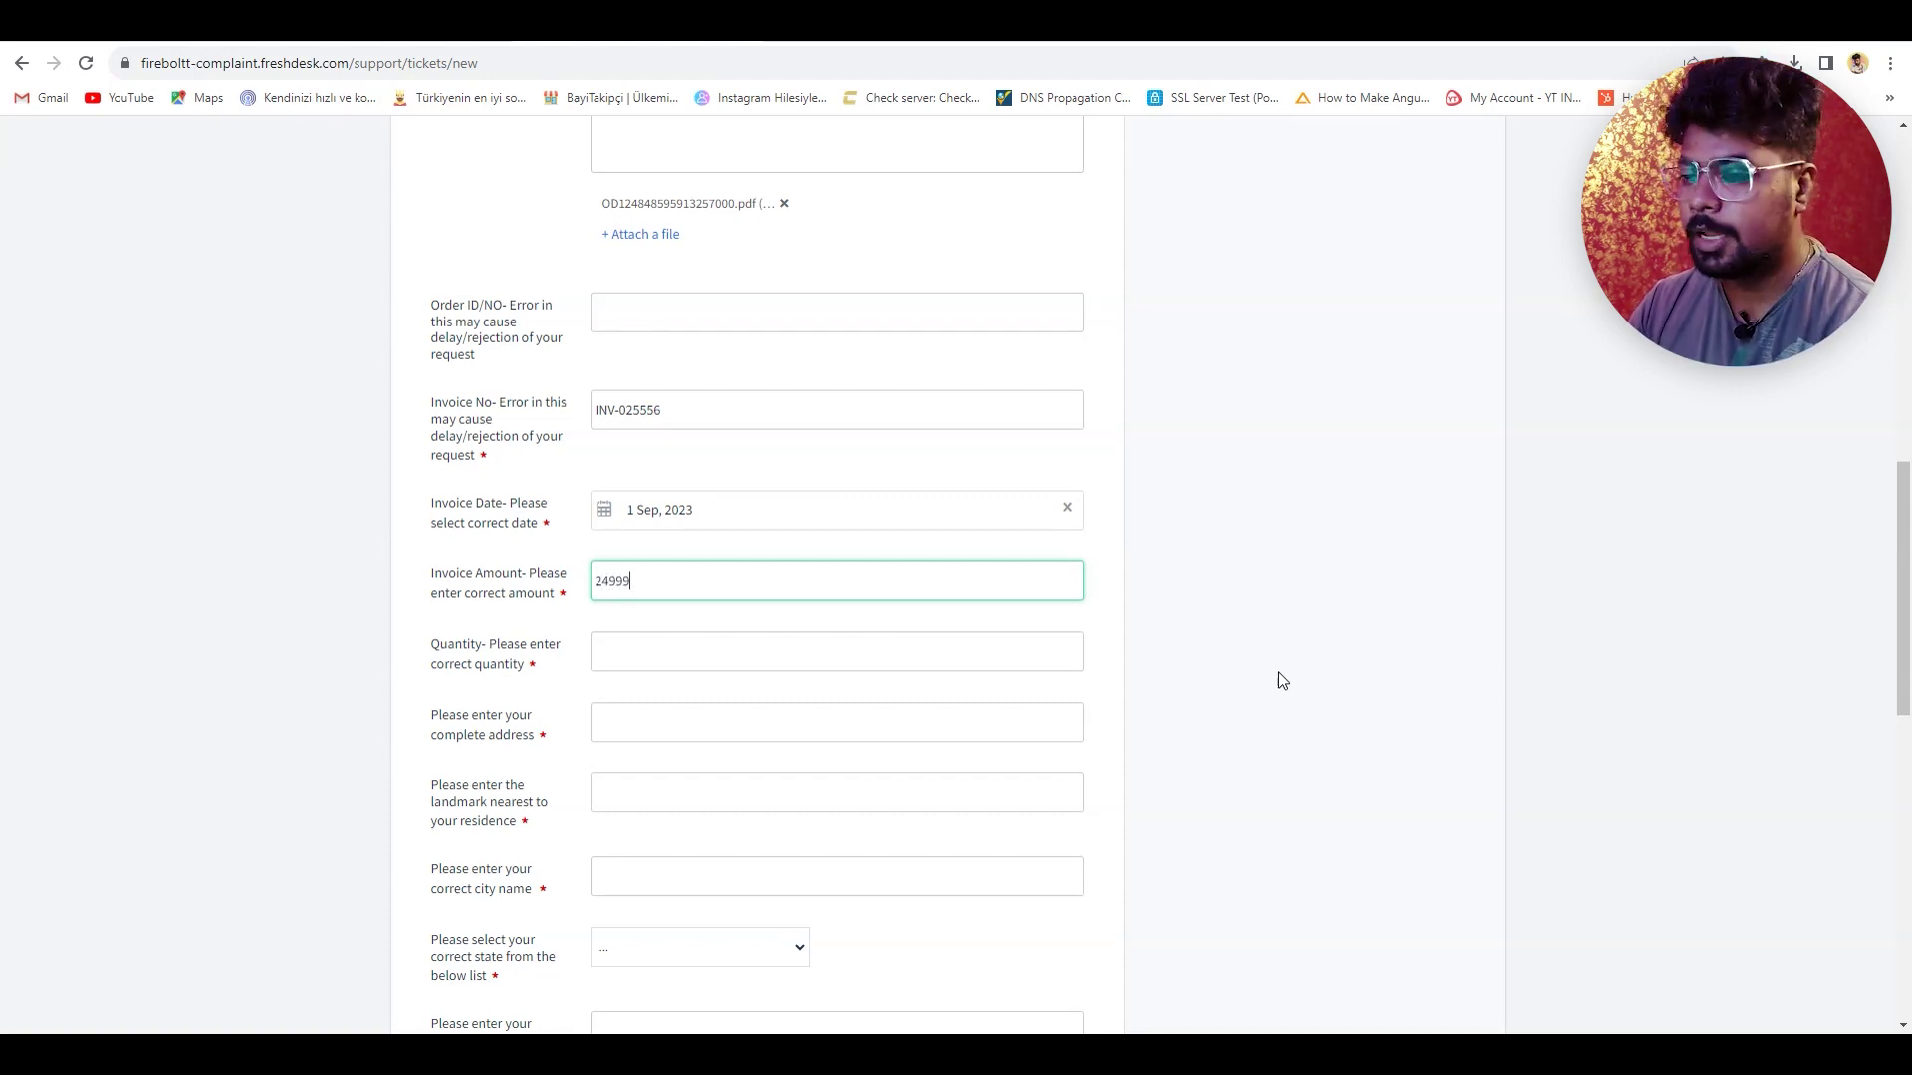
pyautogui.click(638, 660)
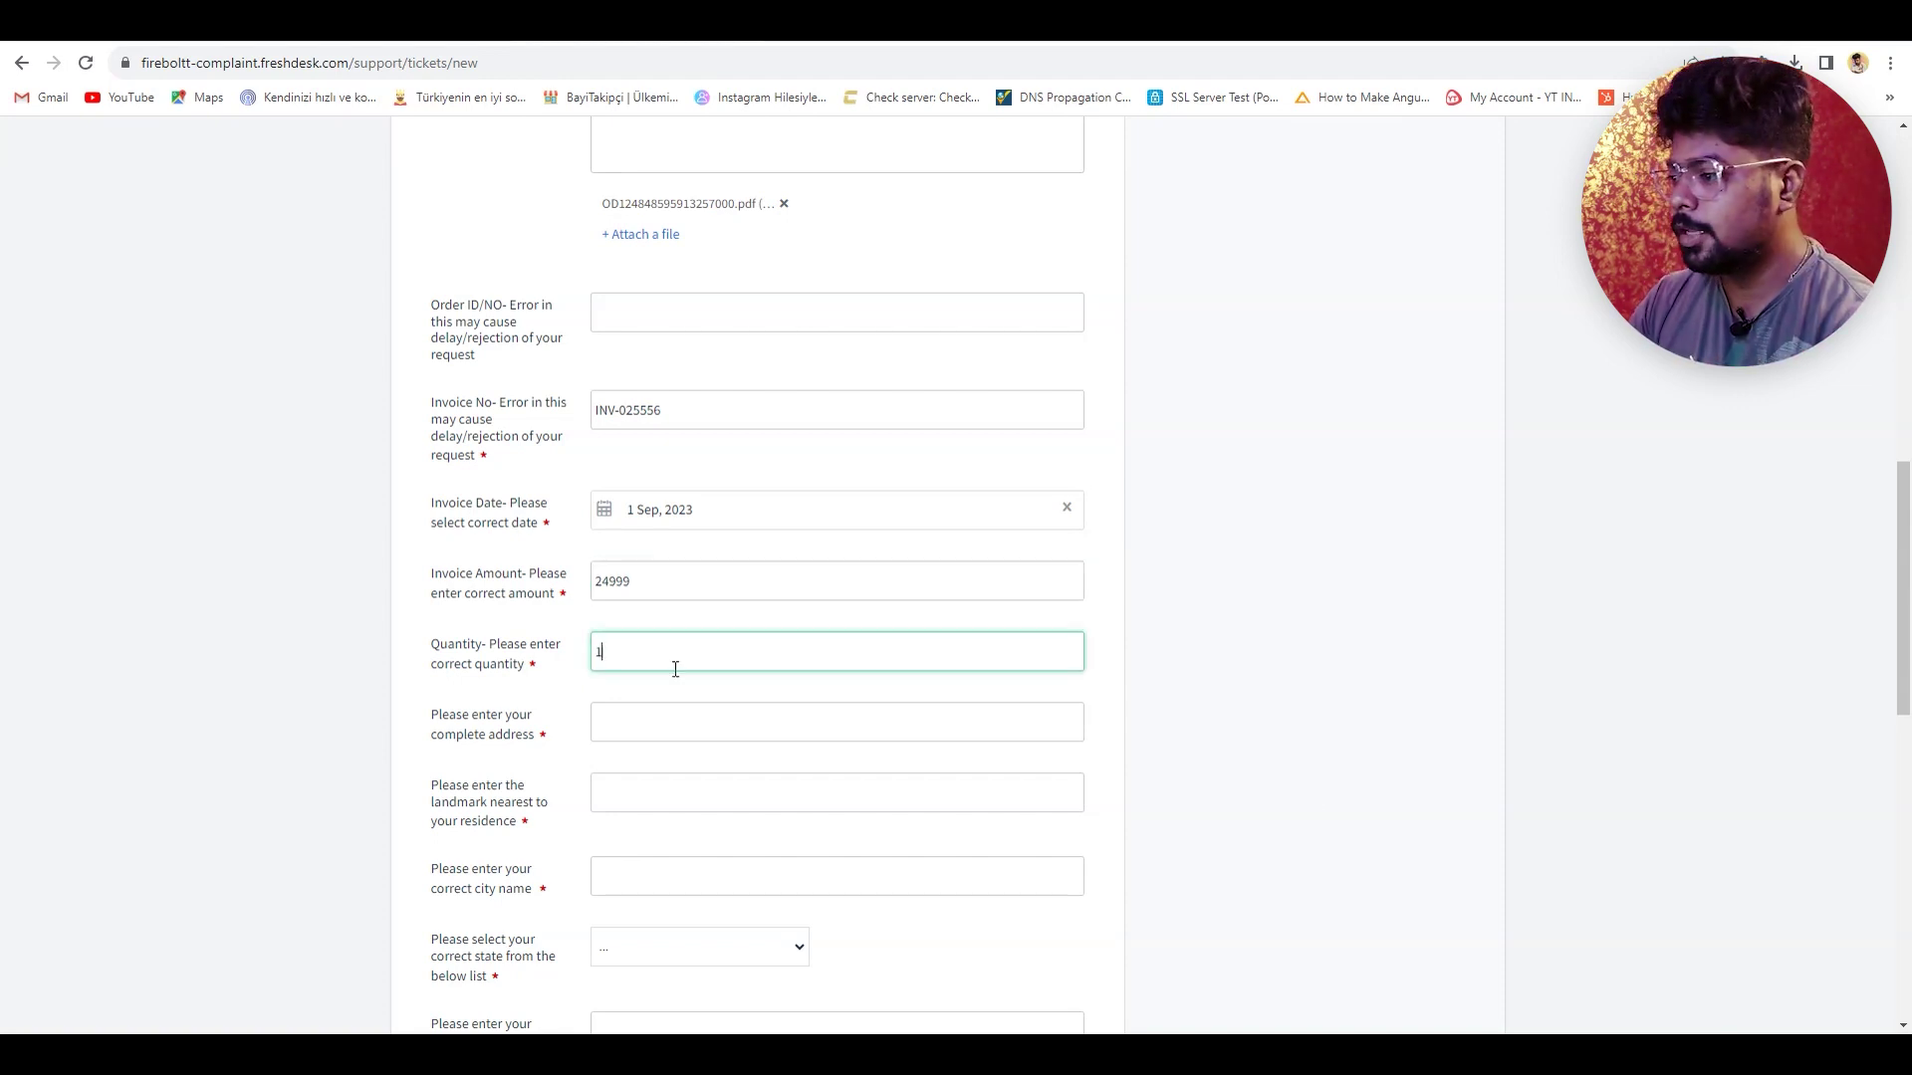
pyautogui.click(664, 732)
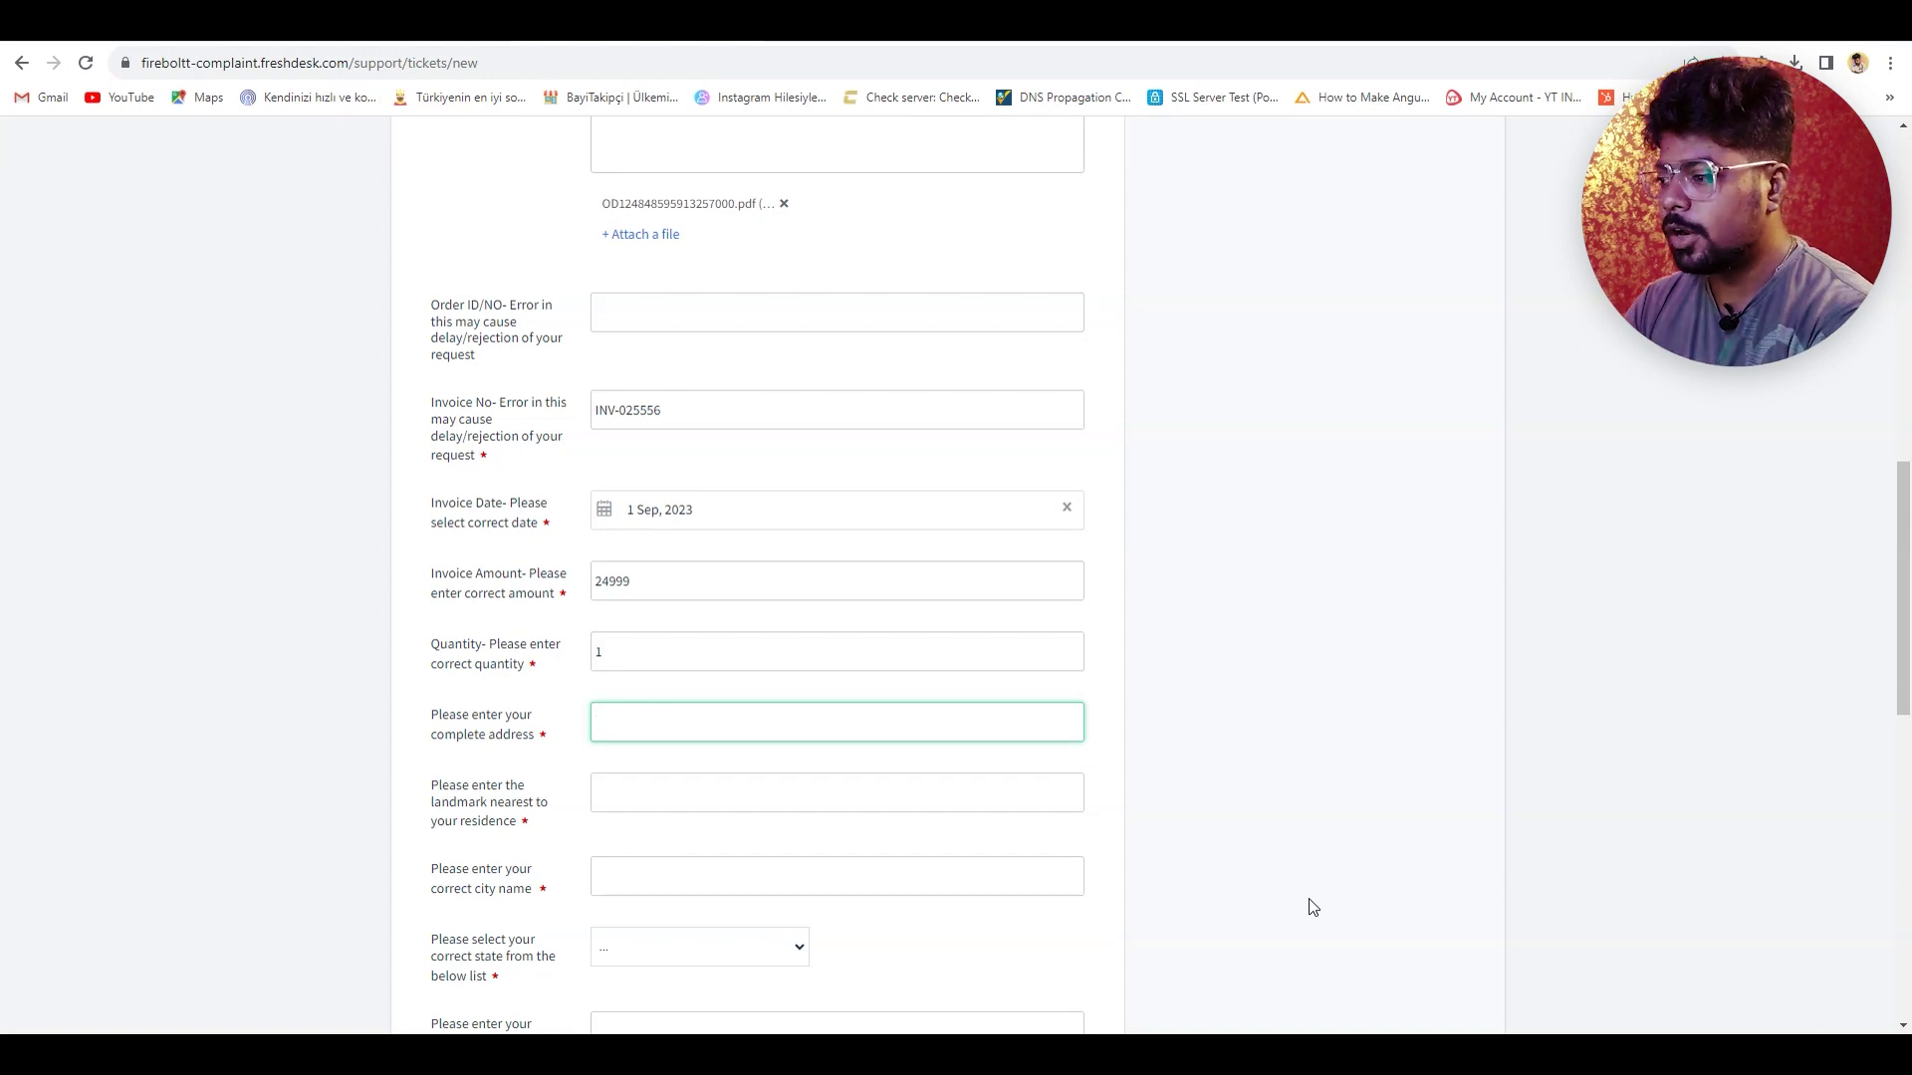
pyautogui.scroll(-3, 1316, 876)
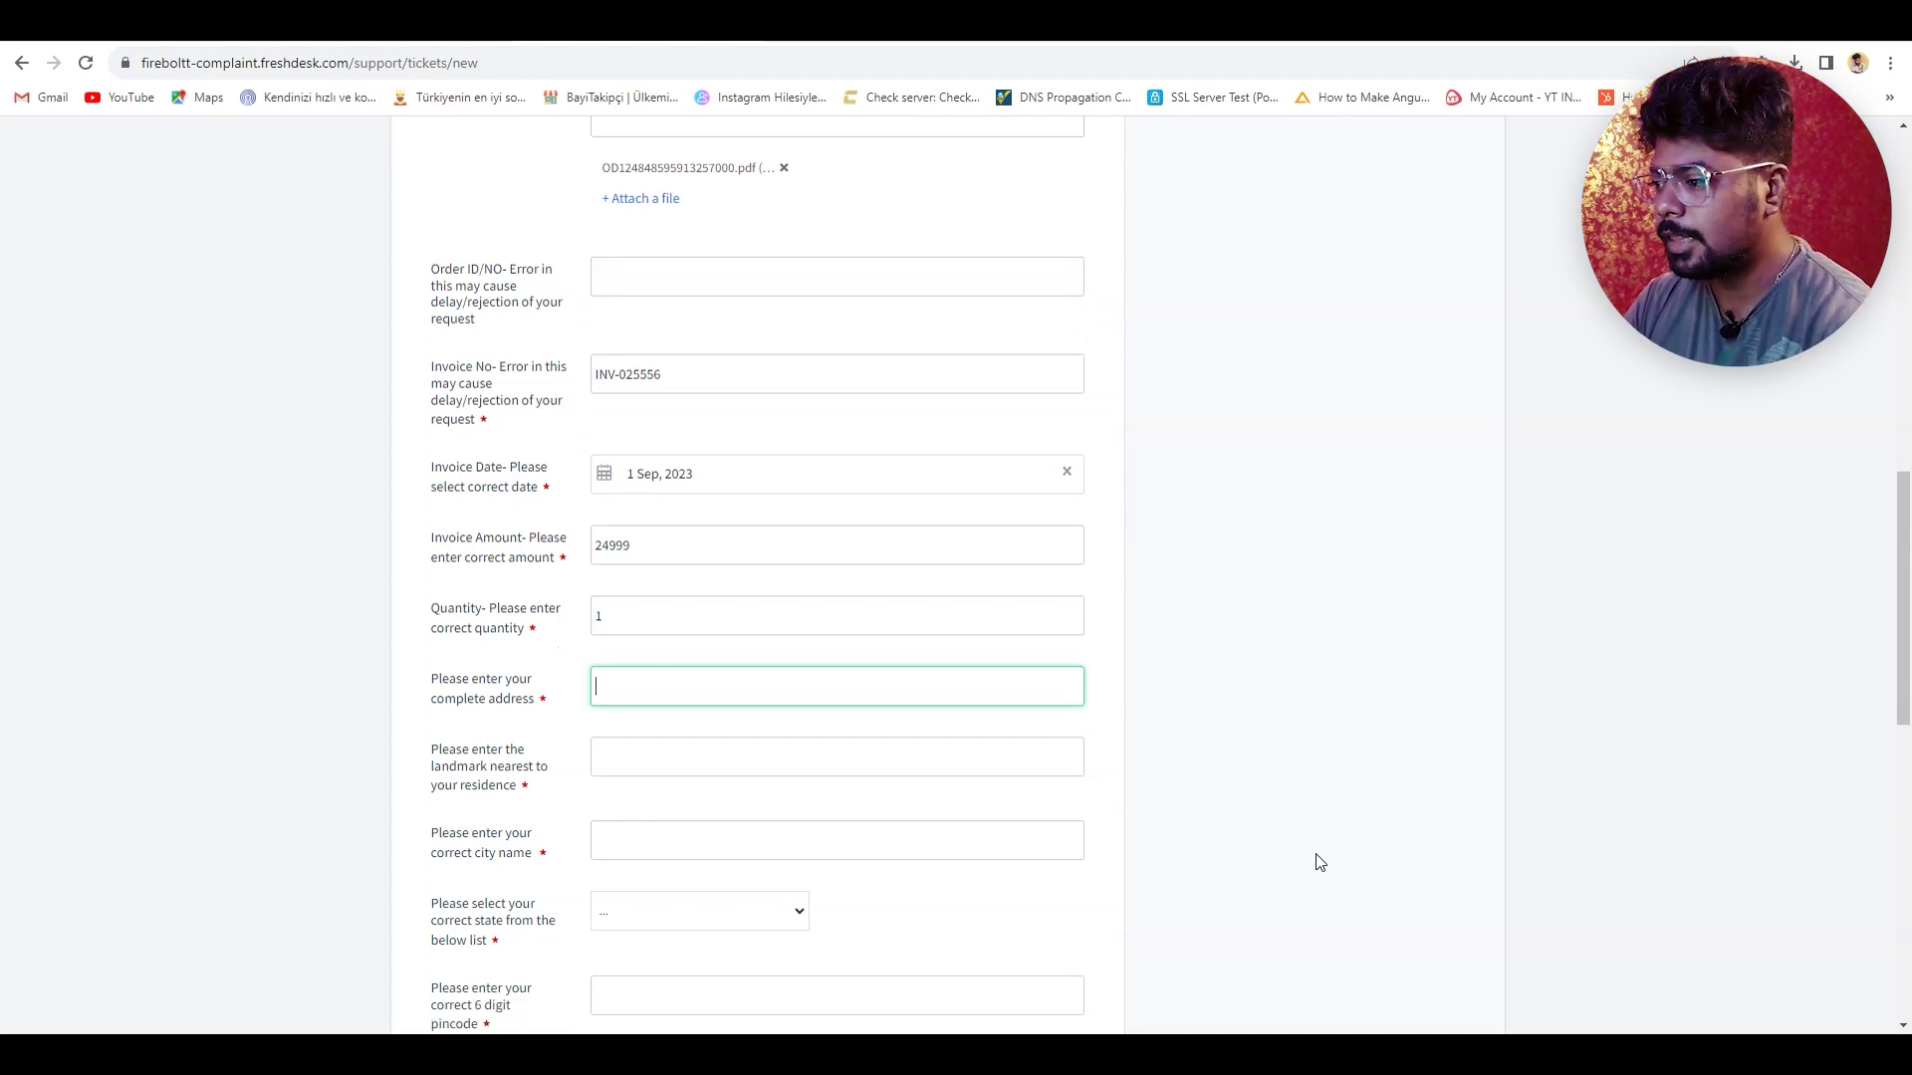
pyautogui.click(638, 511)
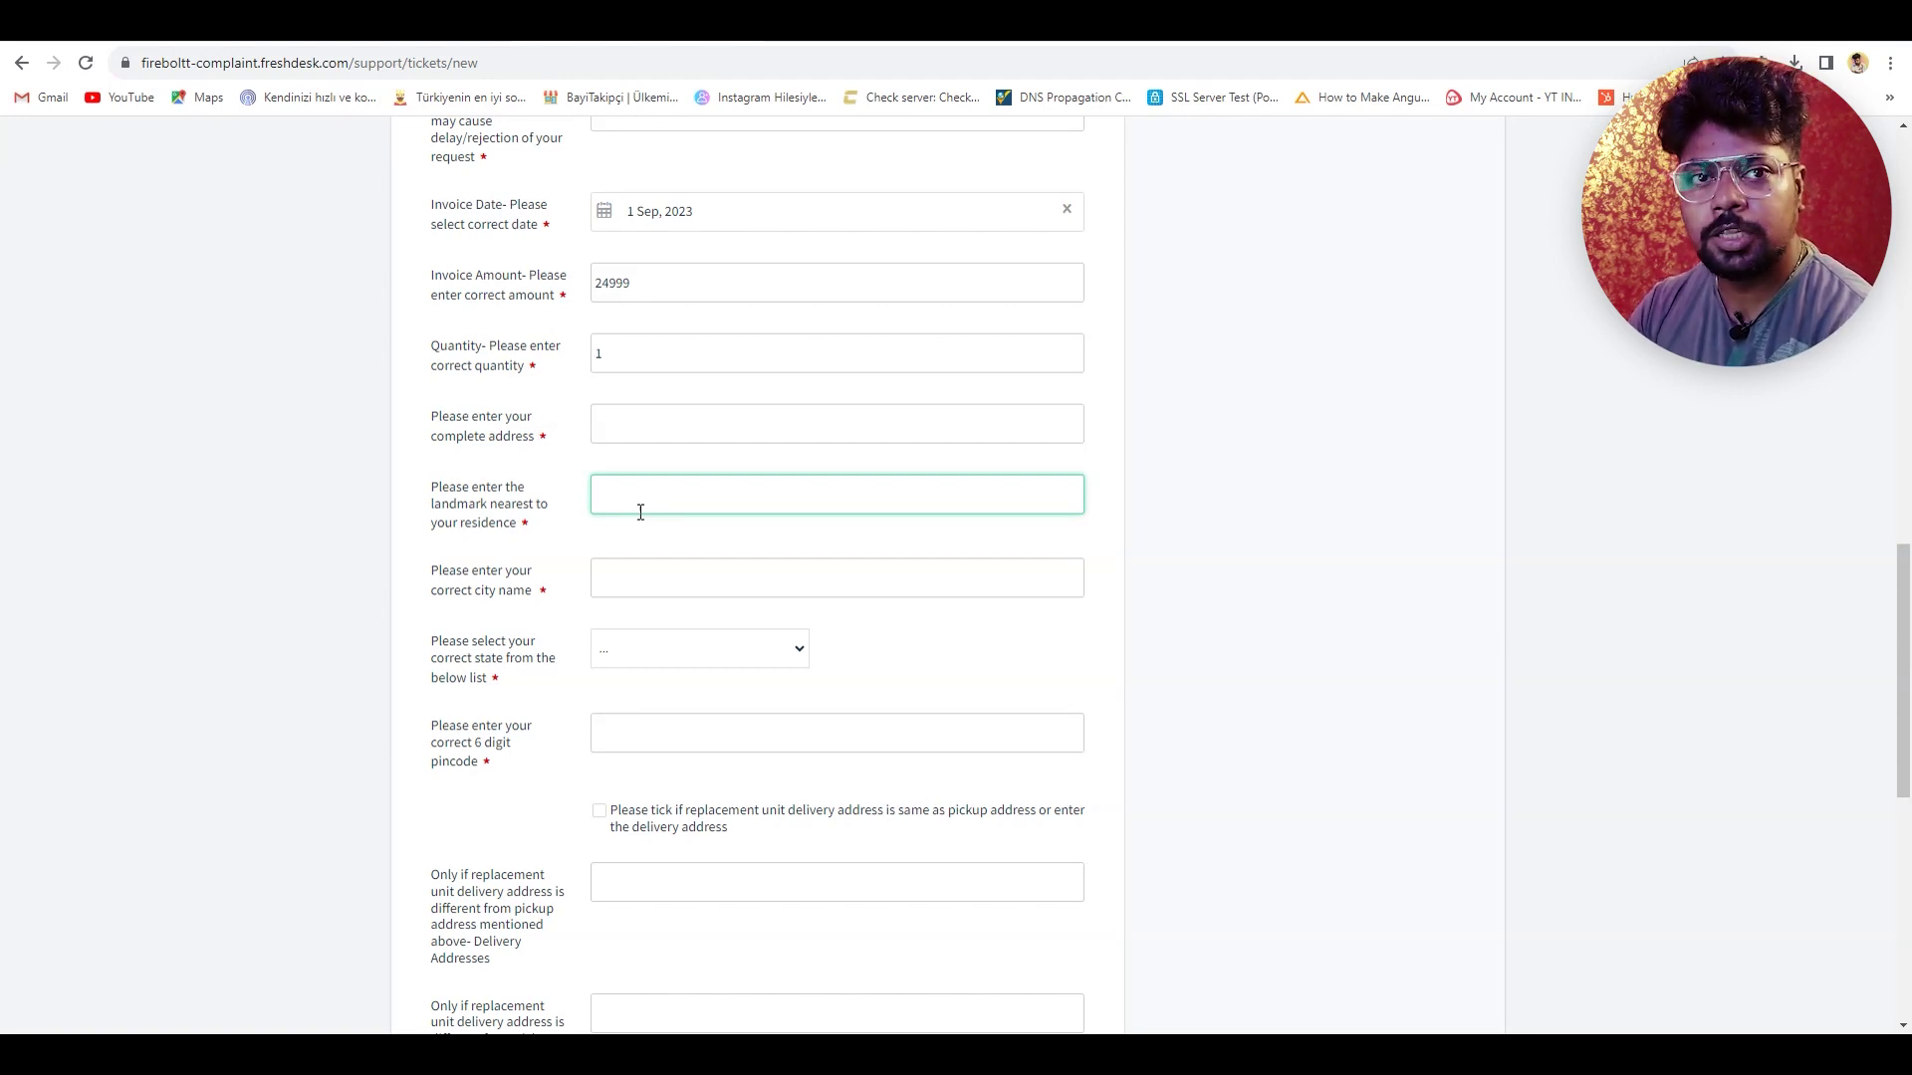
pyautogui.click(632, 585)
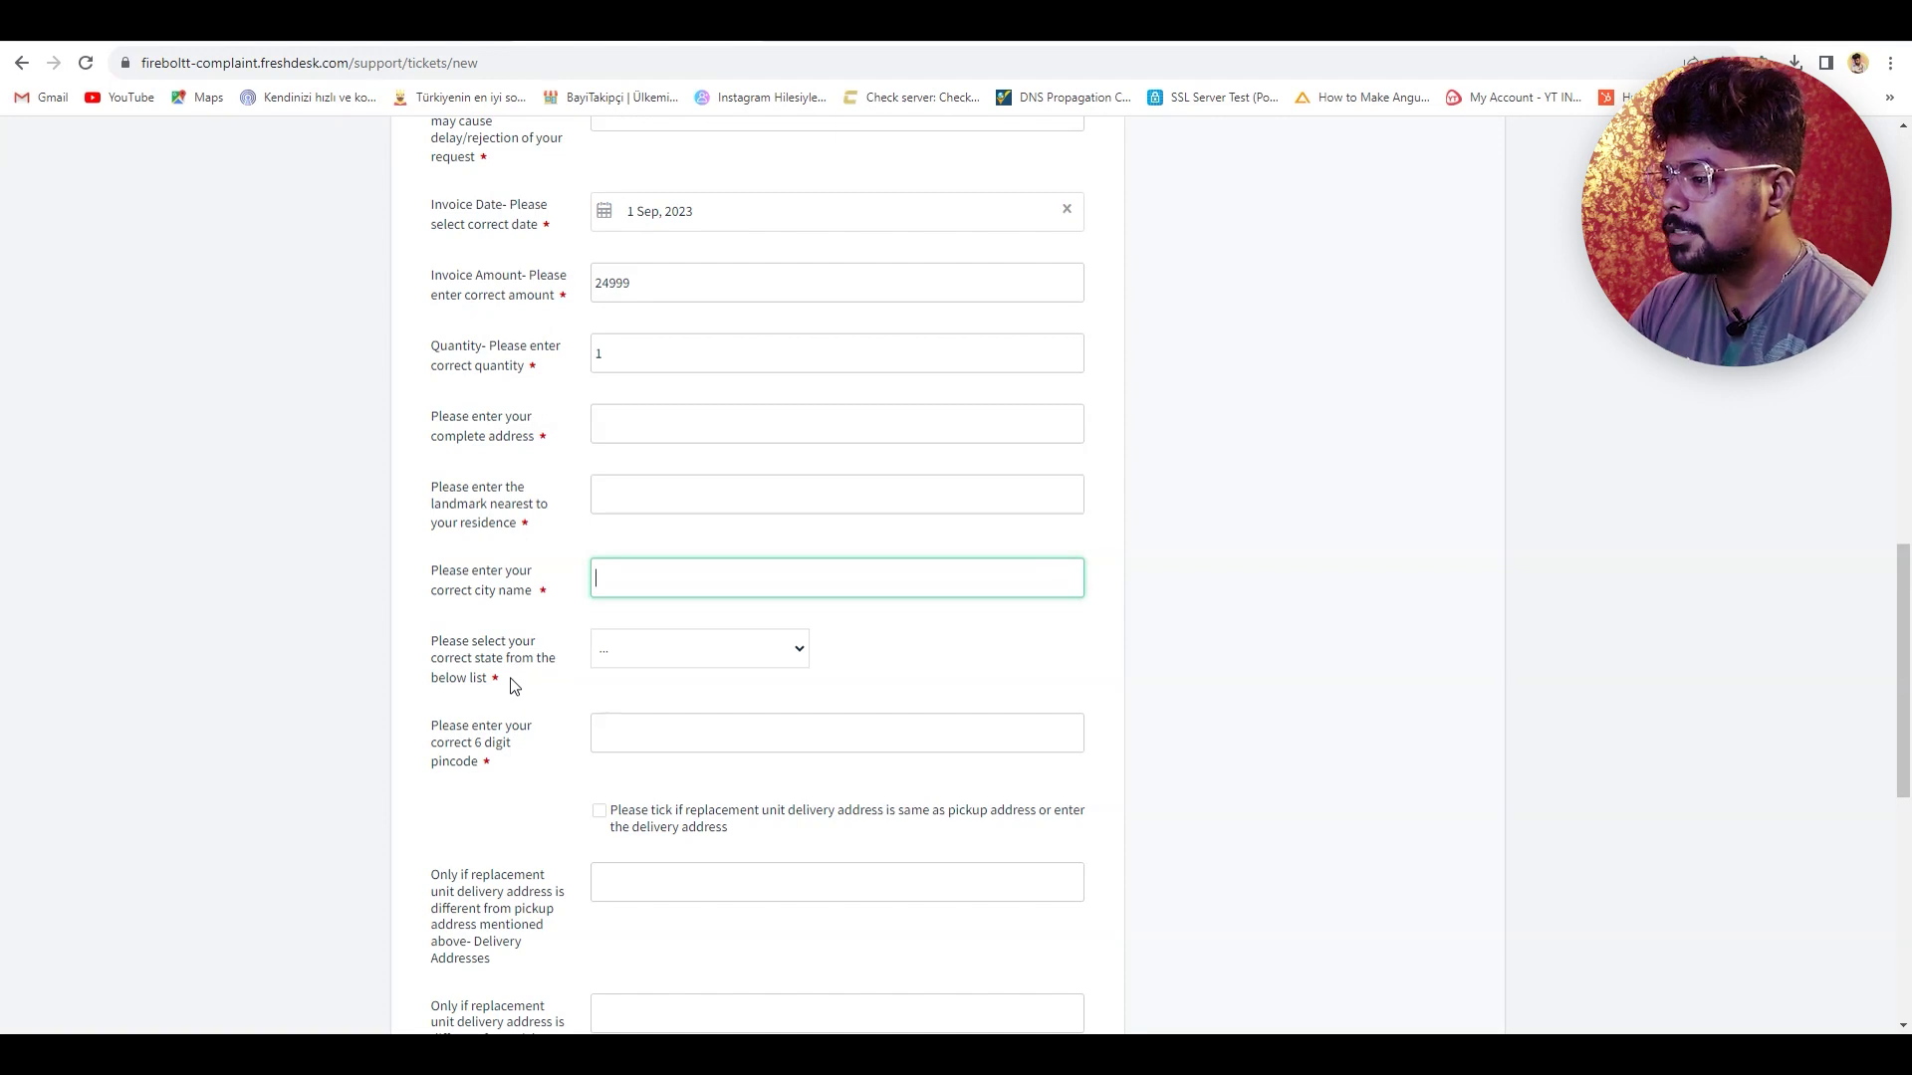
pyautogui.click(668, 649)
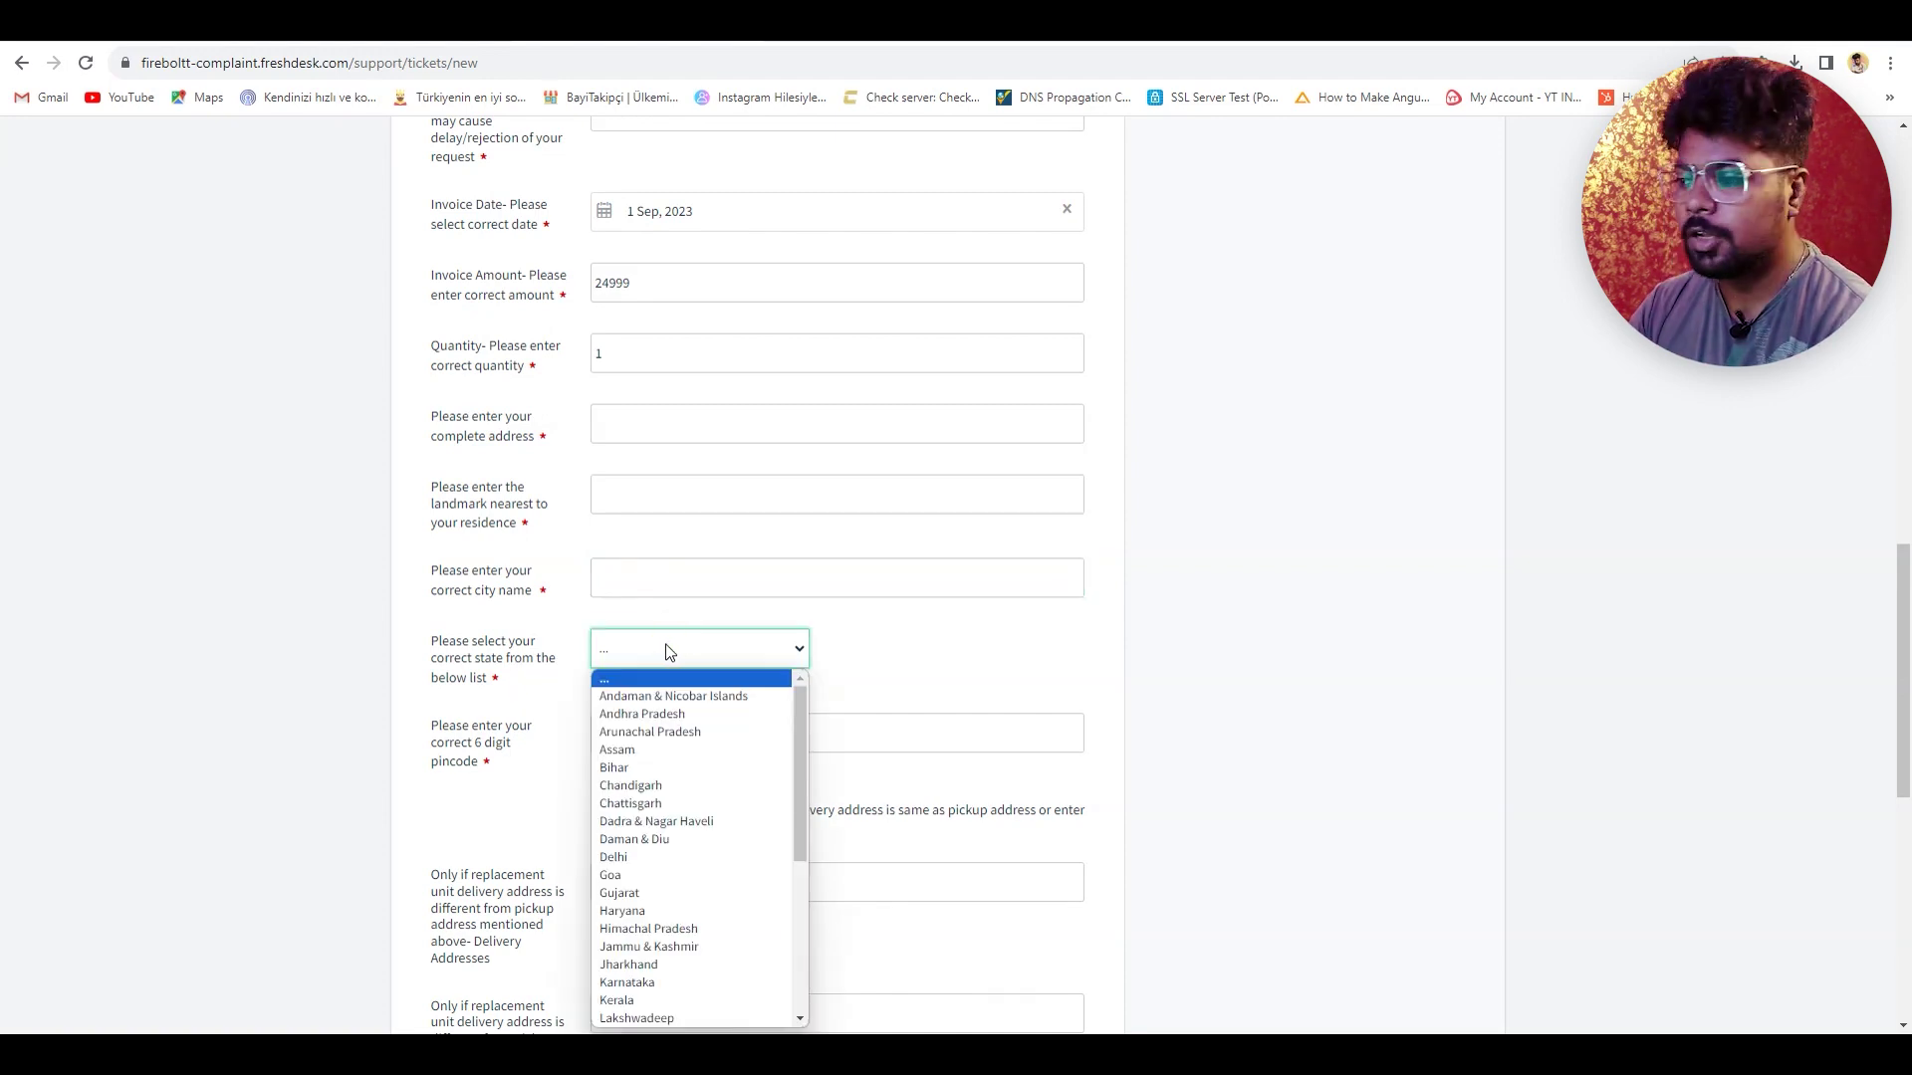
pyautogui.click(896, 662)
pyautogui.scroll(-1, 922, 667)
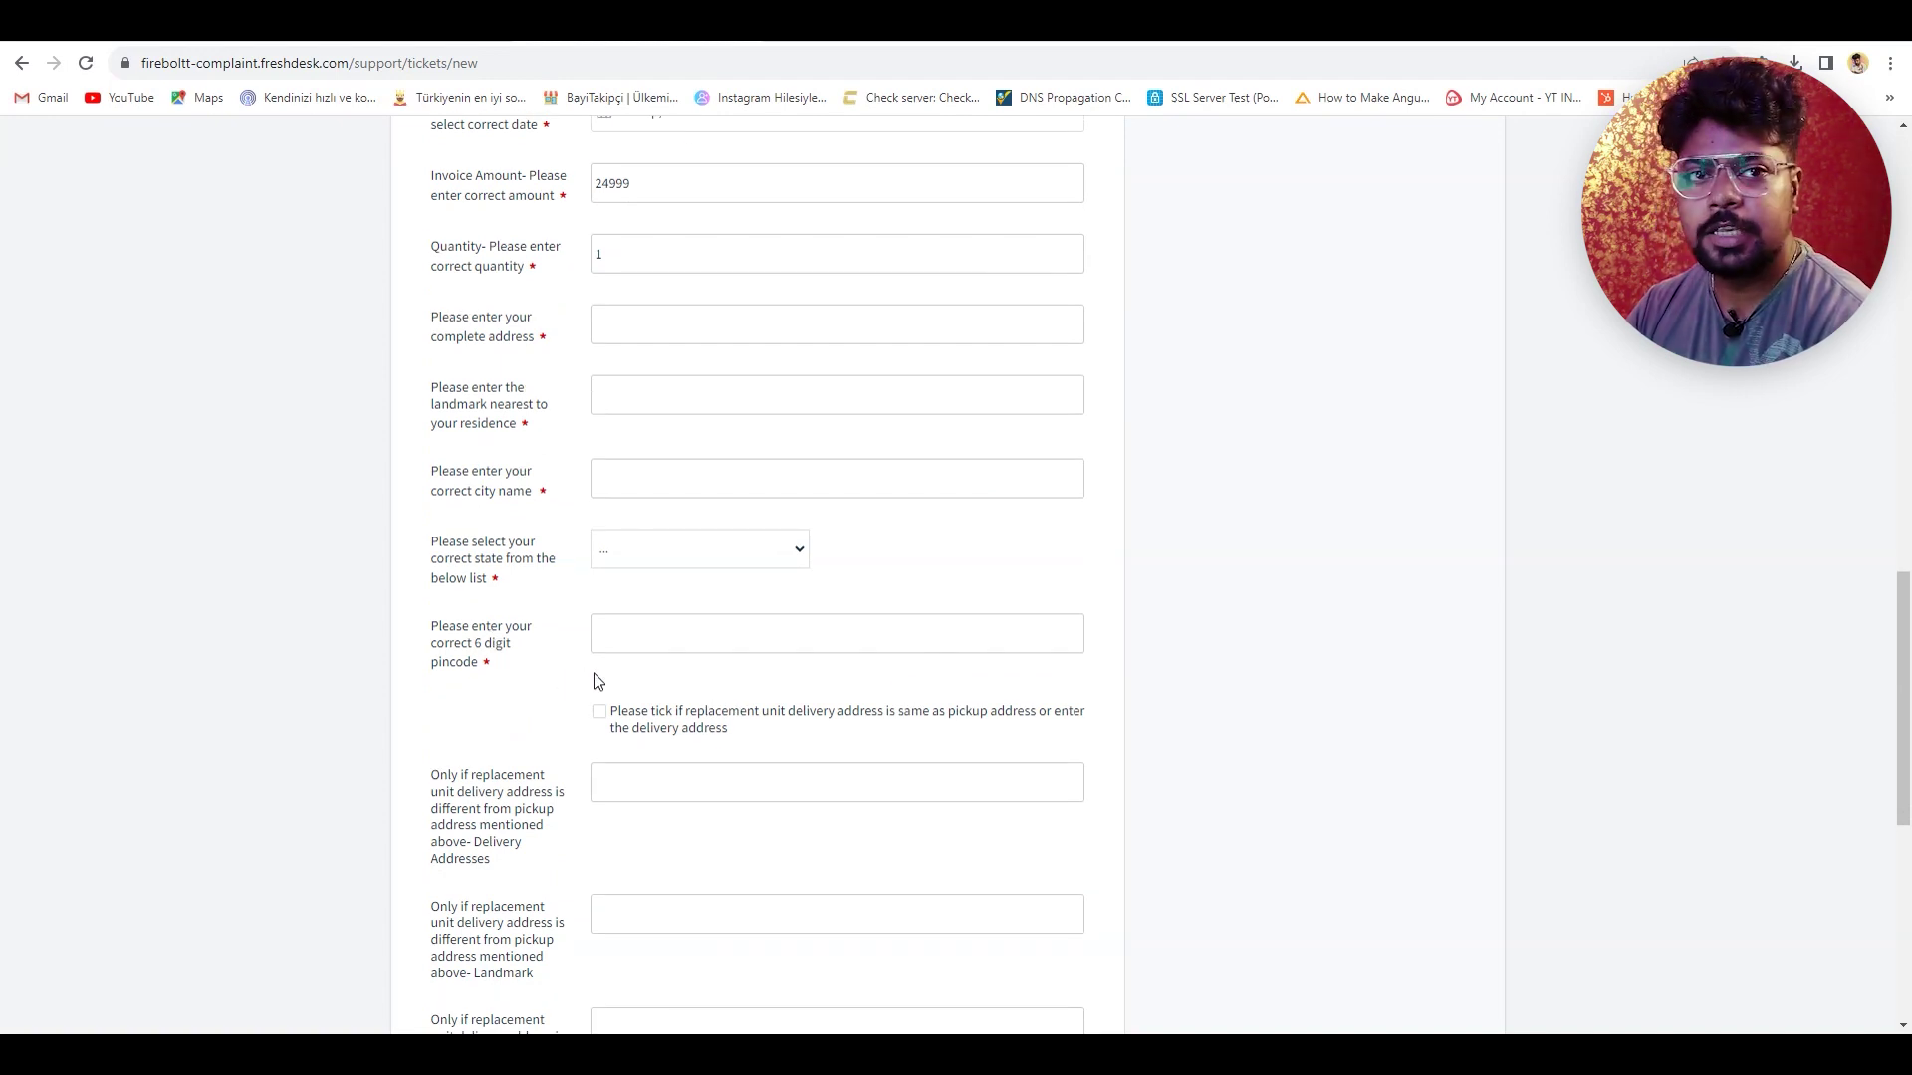
pyautogui.click(700, 649)
pyautogui.click(1305, 700)
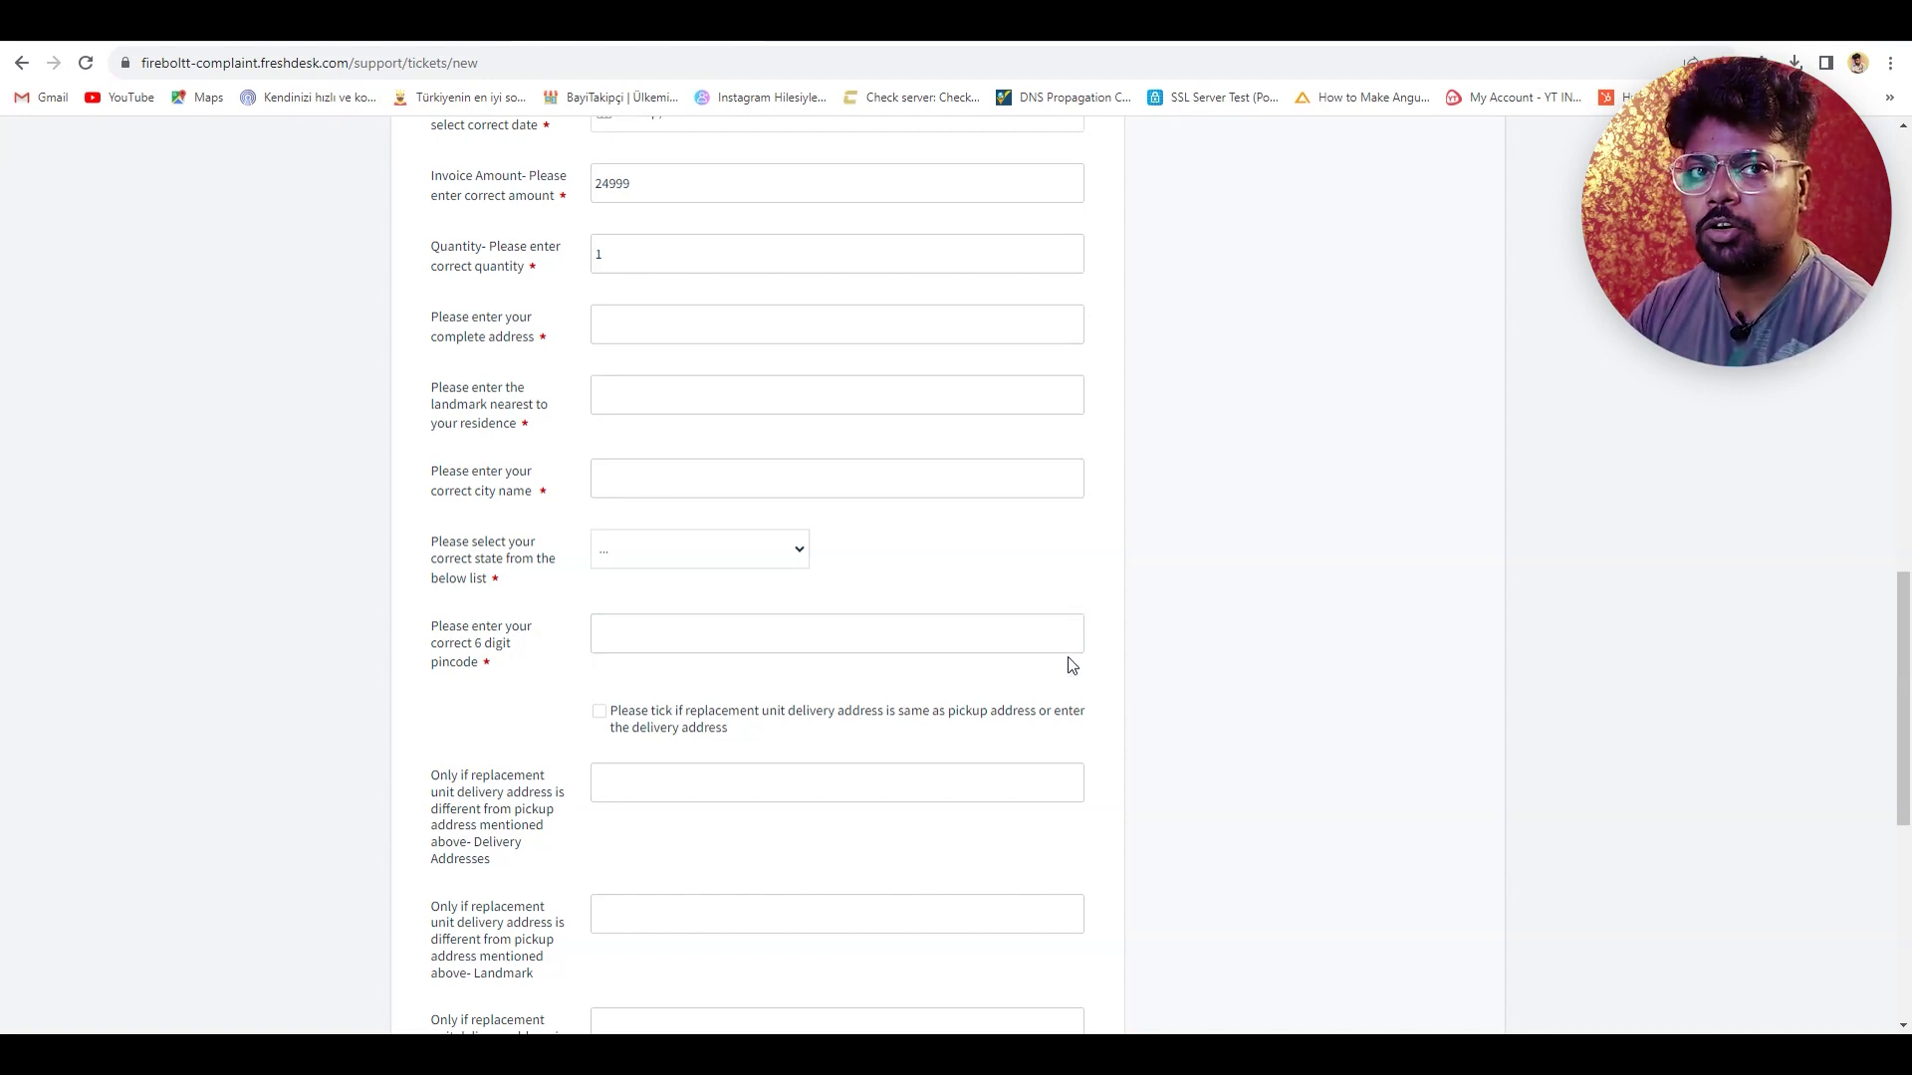
pyautogui.scroll(-1, 946, 685)
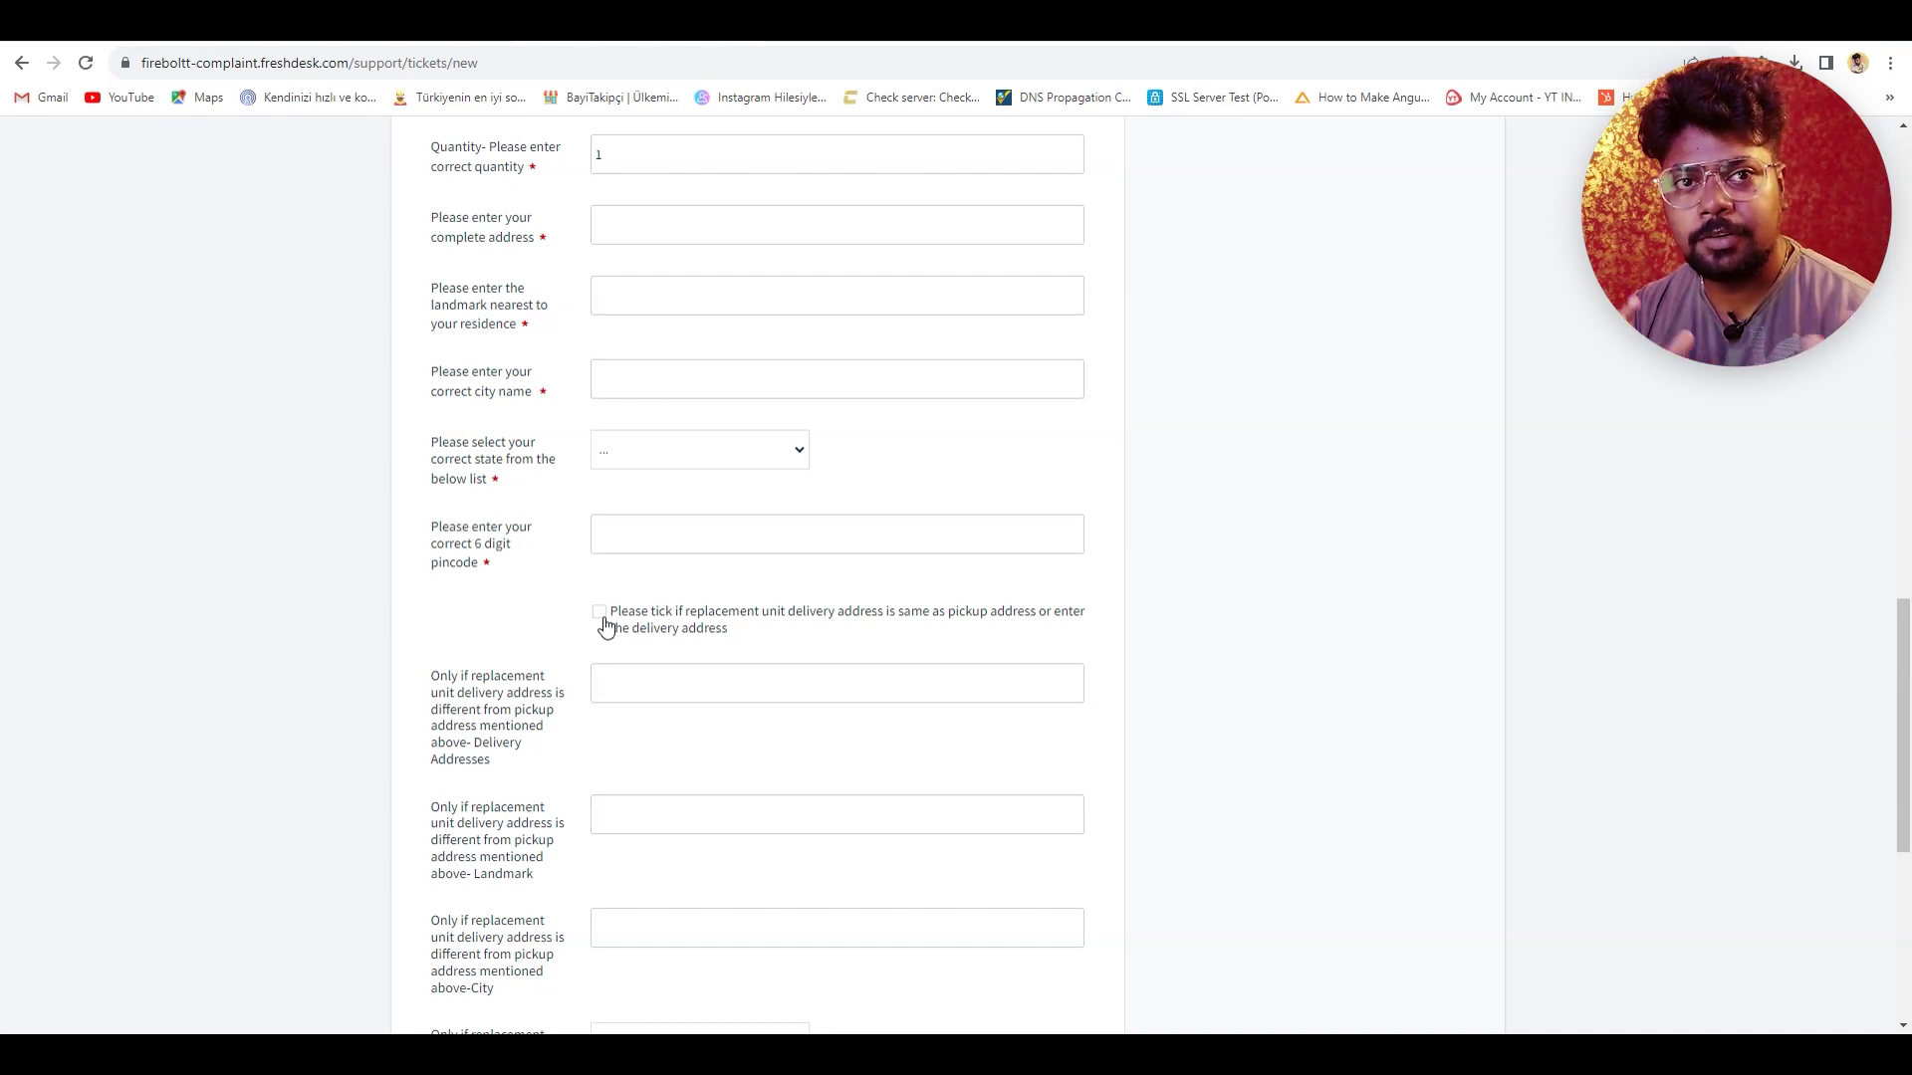
pyautogui.click(599, 613)
pyautogui.click(601, 614)
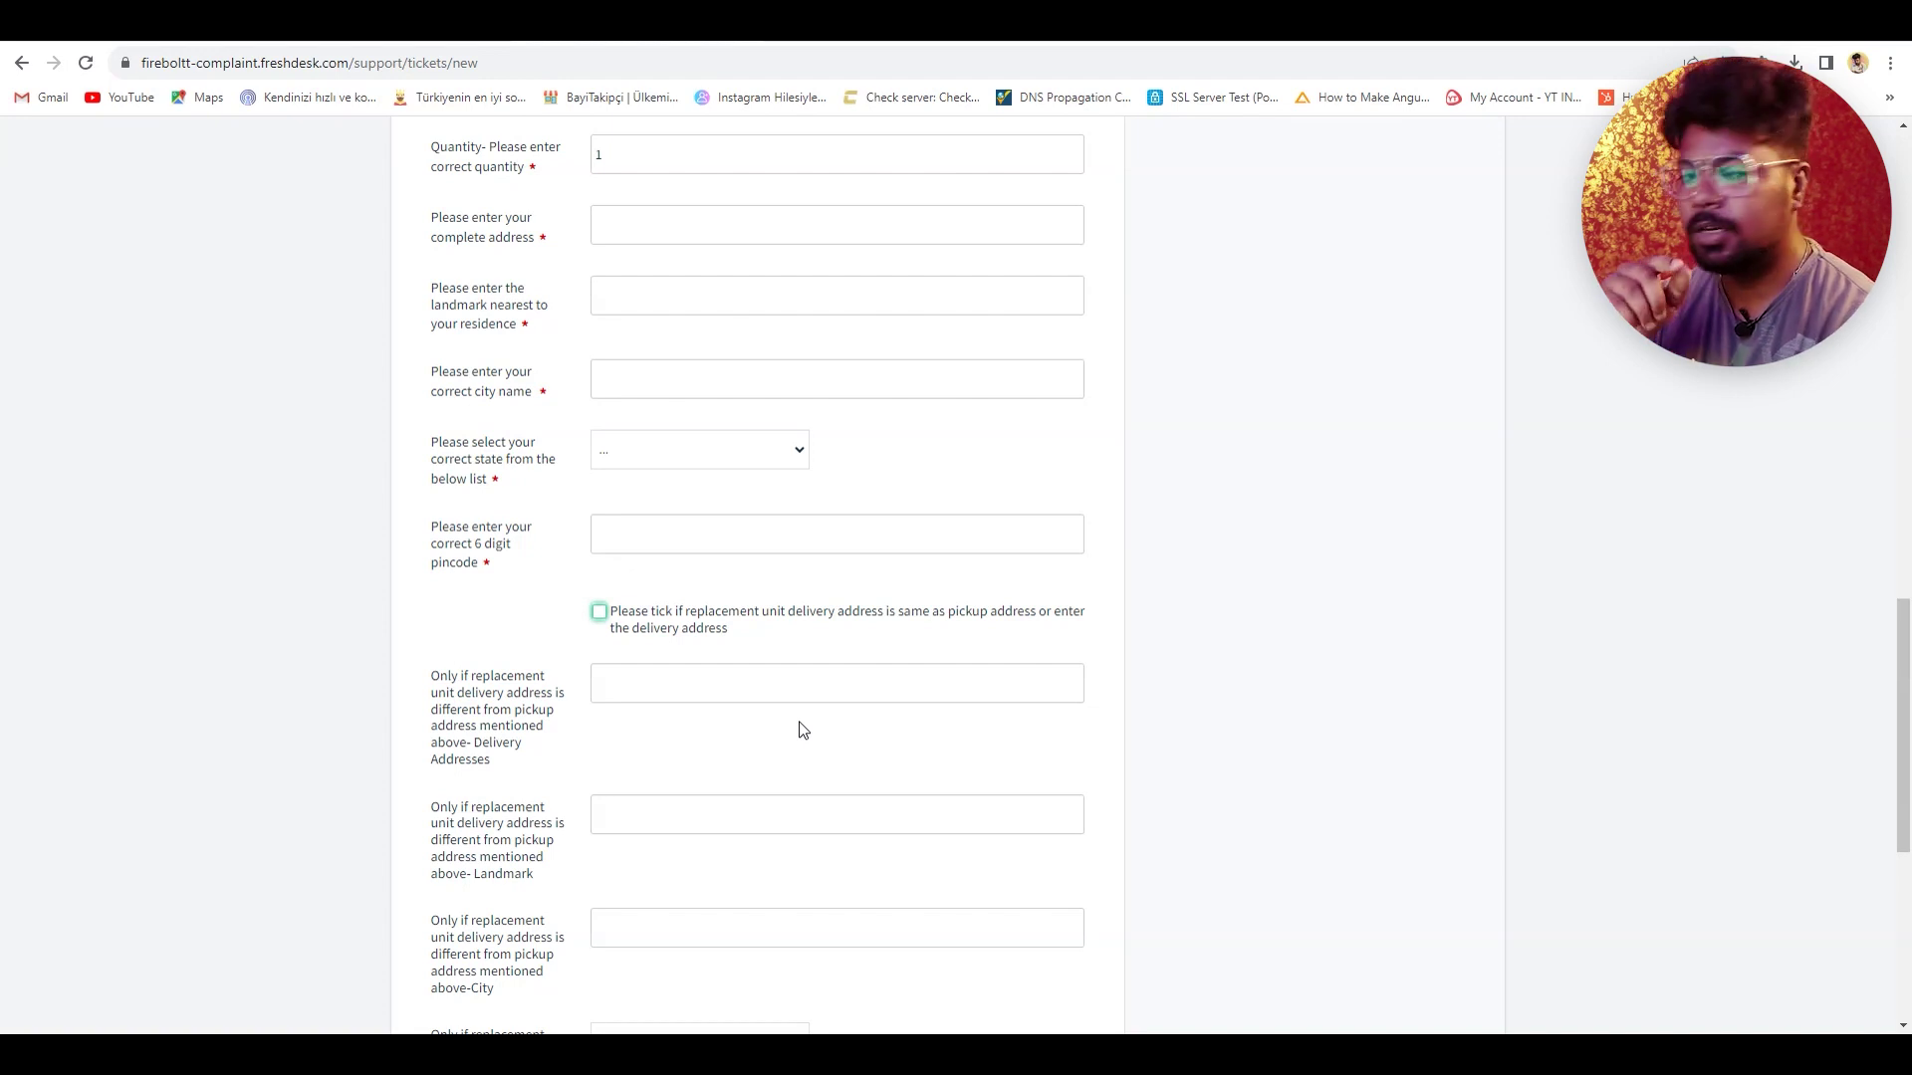
pyautogui.scroll(-6, 801, 732)
# - Choose Physical Damage case as complaint type, pass the reCAPTCHA, submit the ticket and view Solutions
pyautogui.click(697, 677)
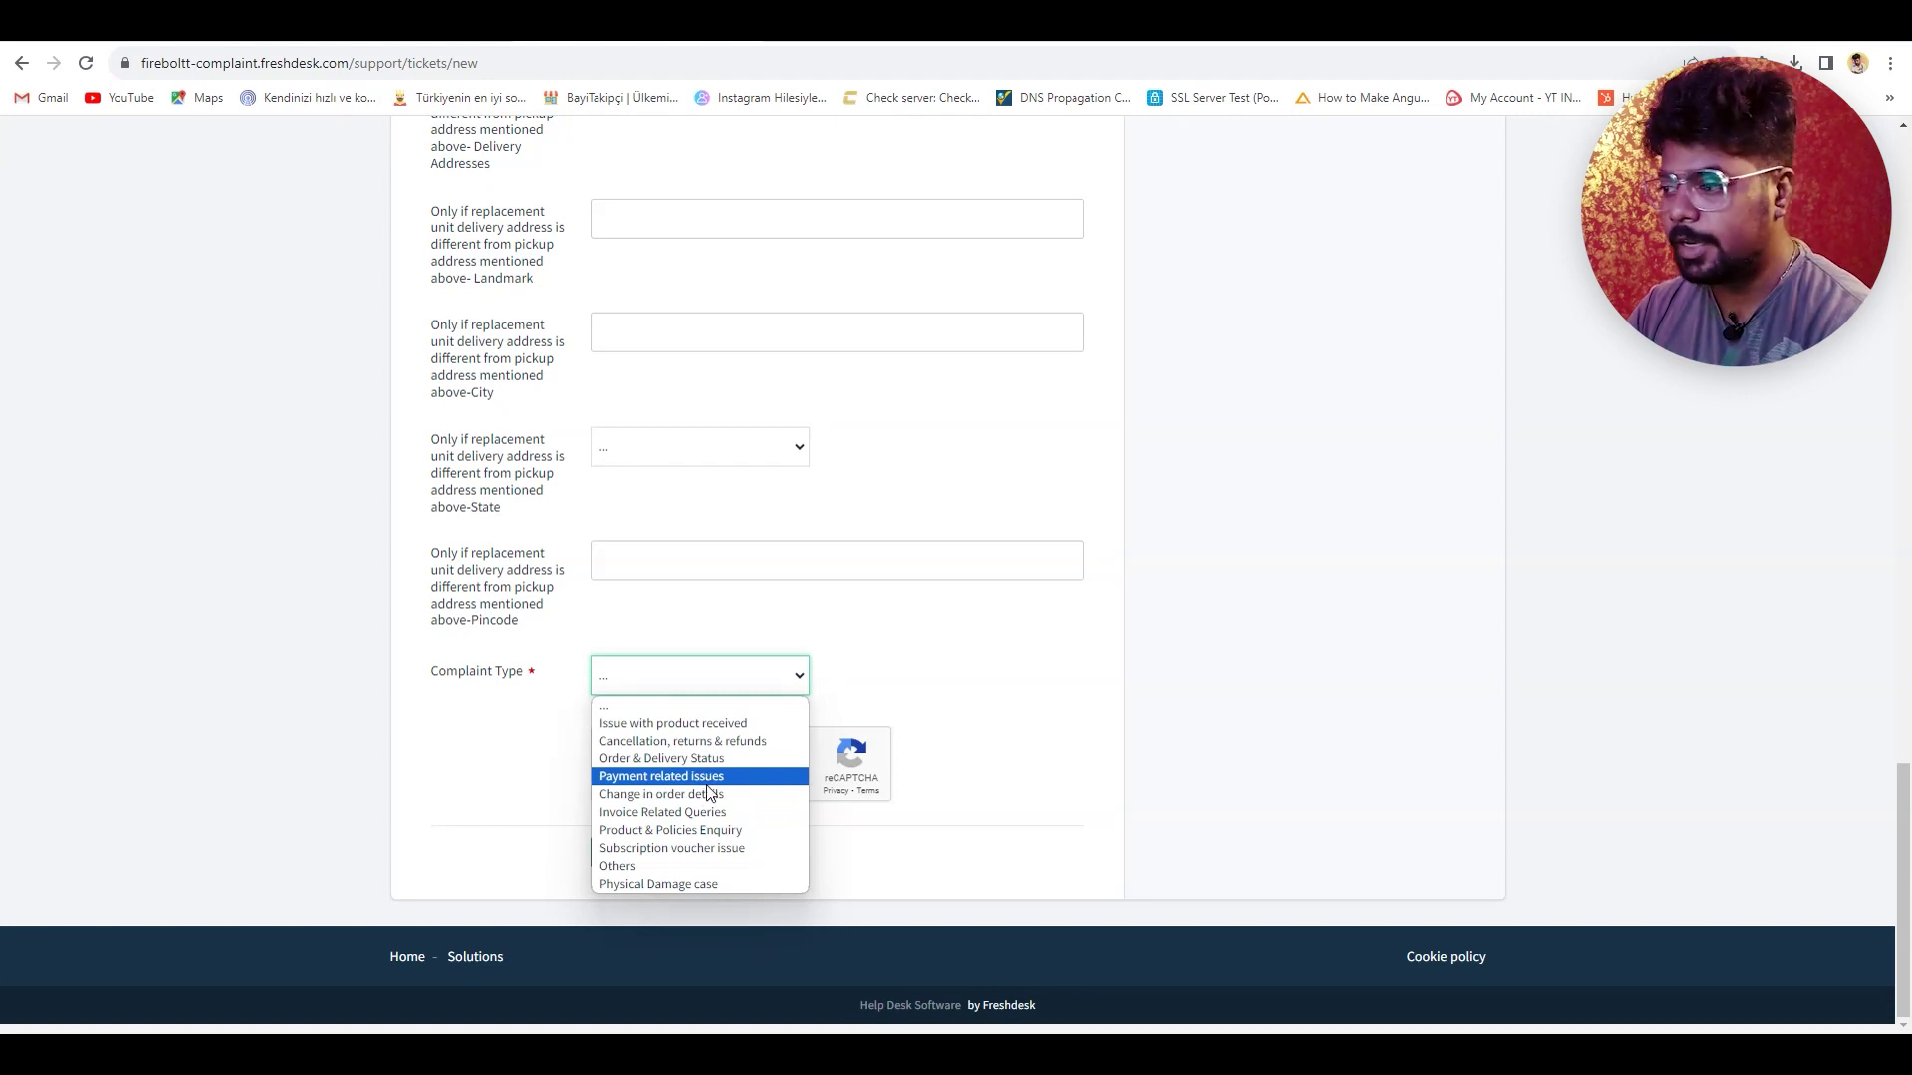
pyautogui.click(705, 885)
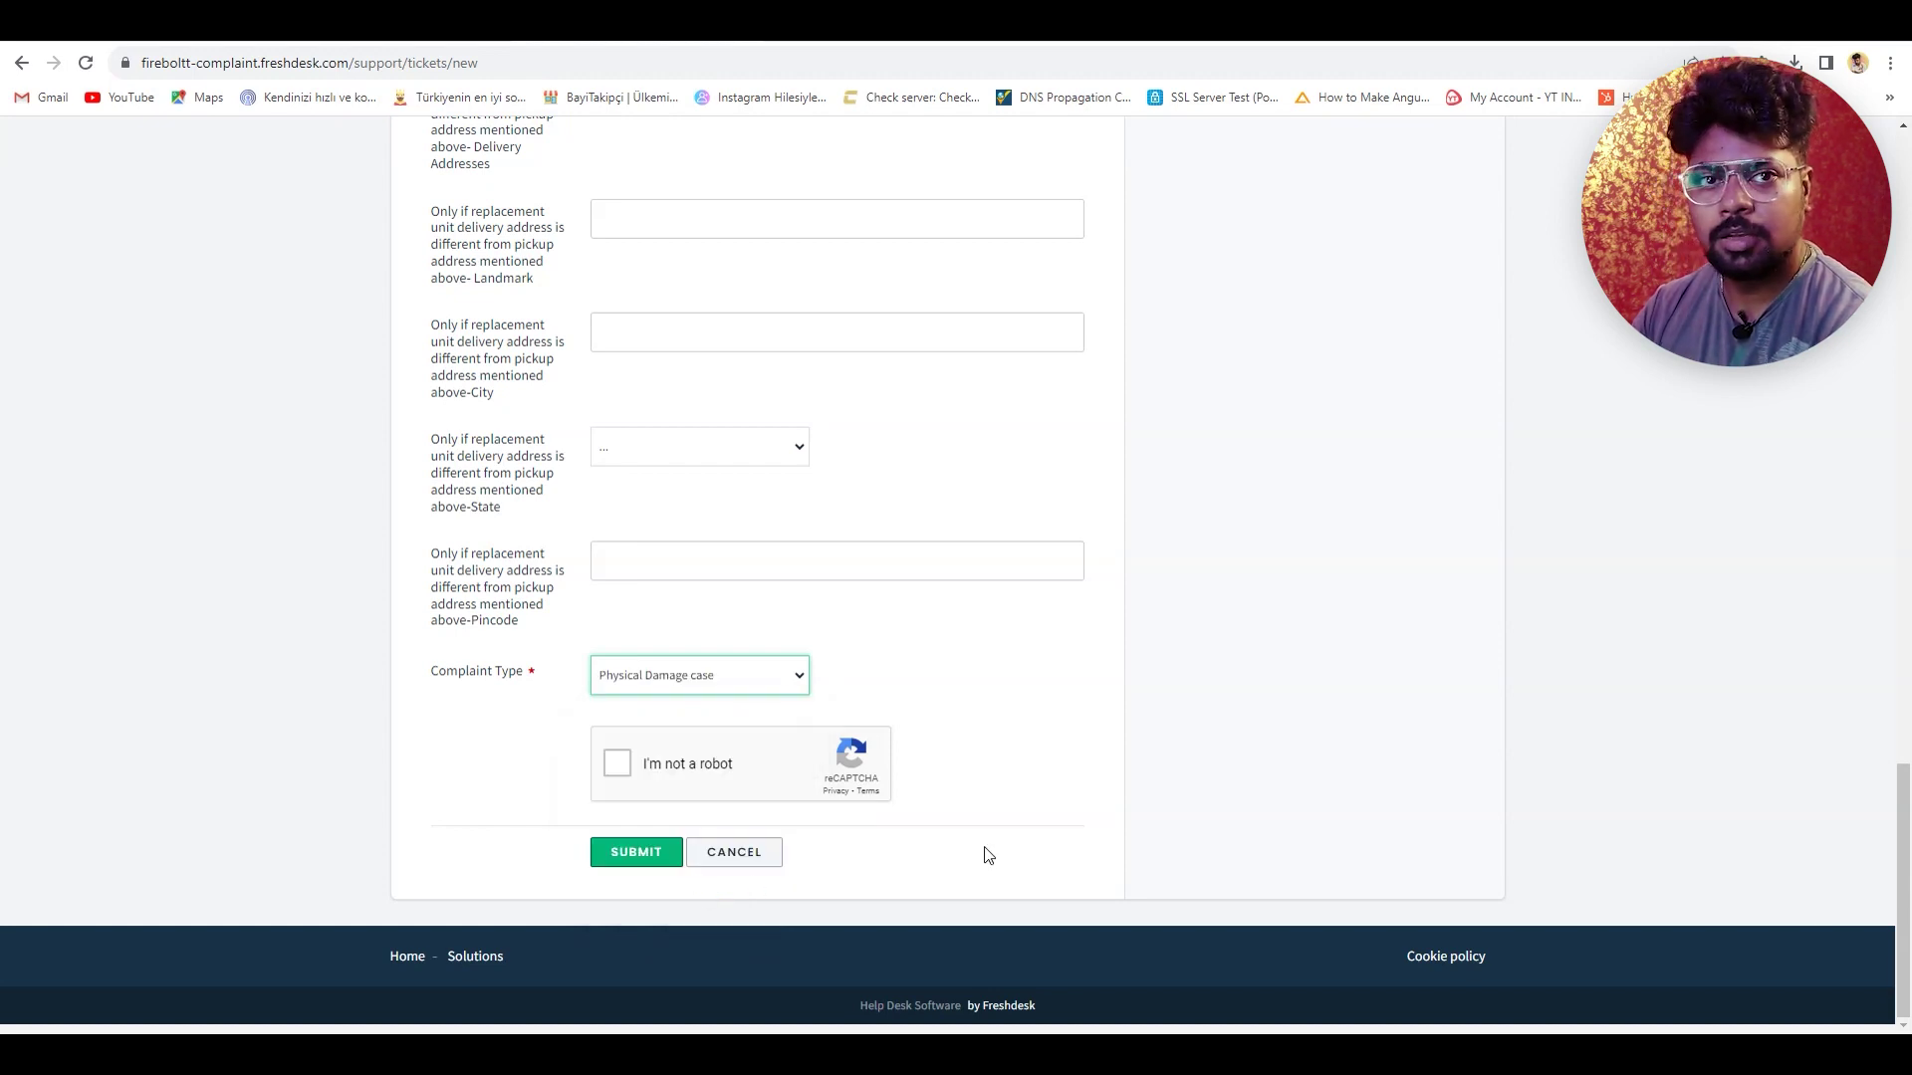
pyautogui.click(617, 763)
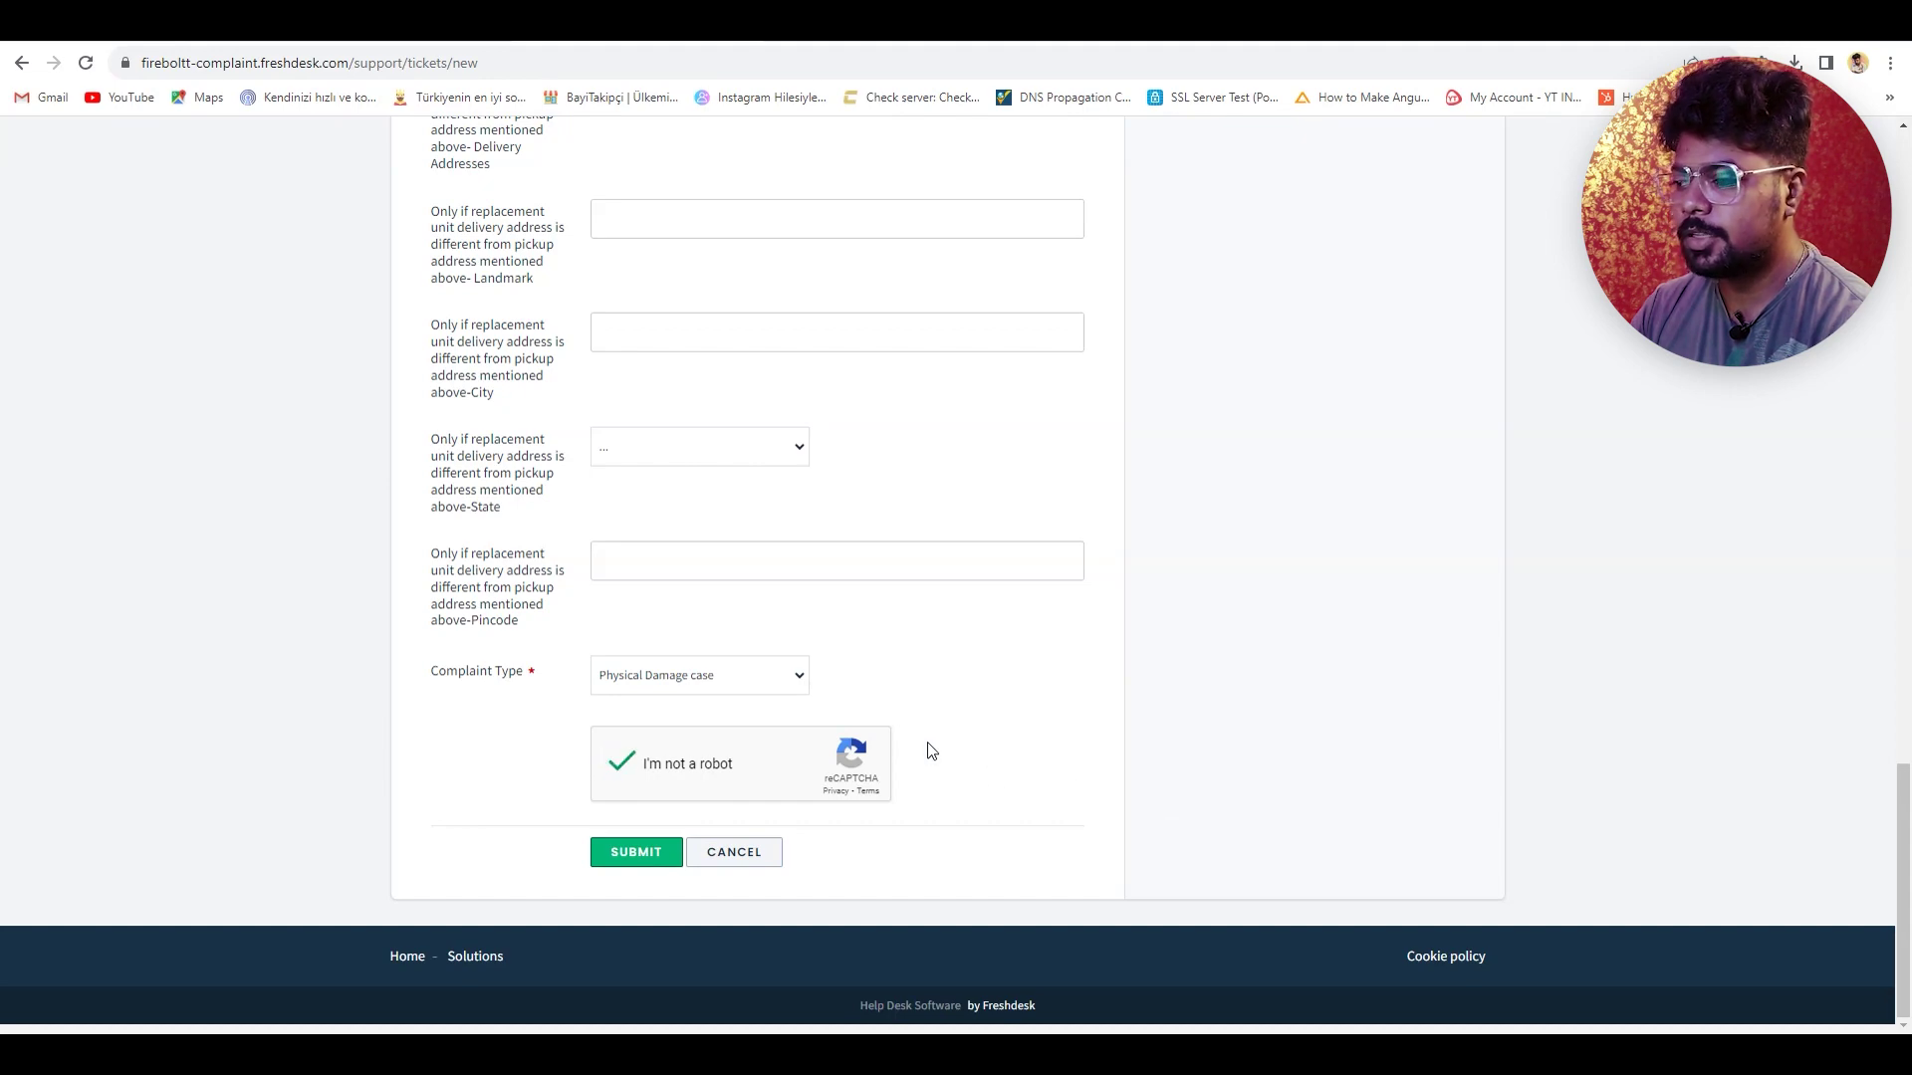
pyautogui.click(637, 854)
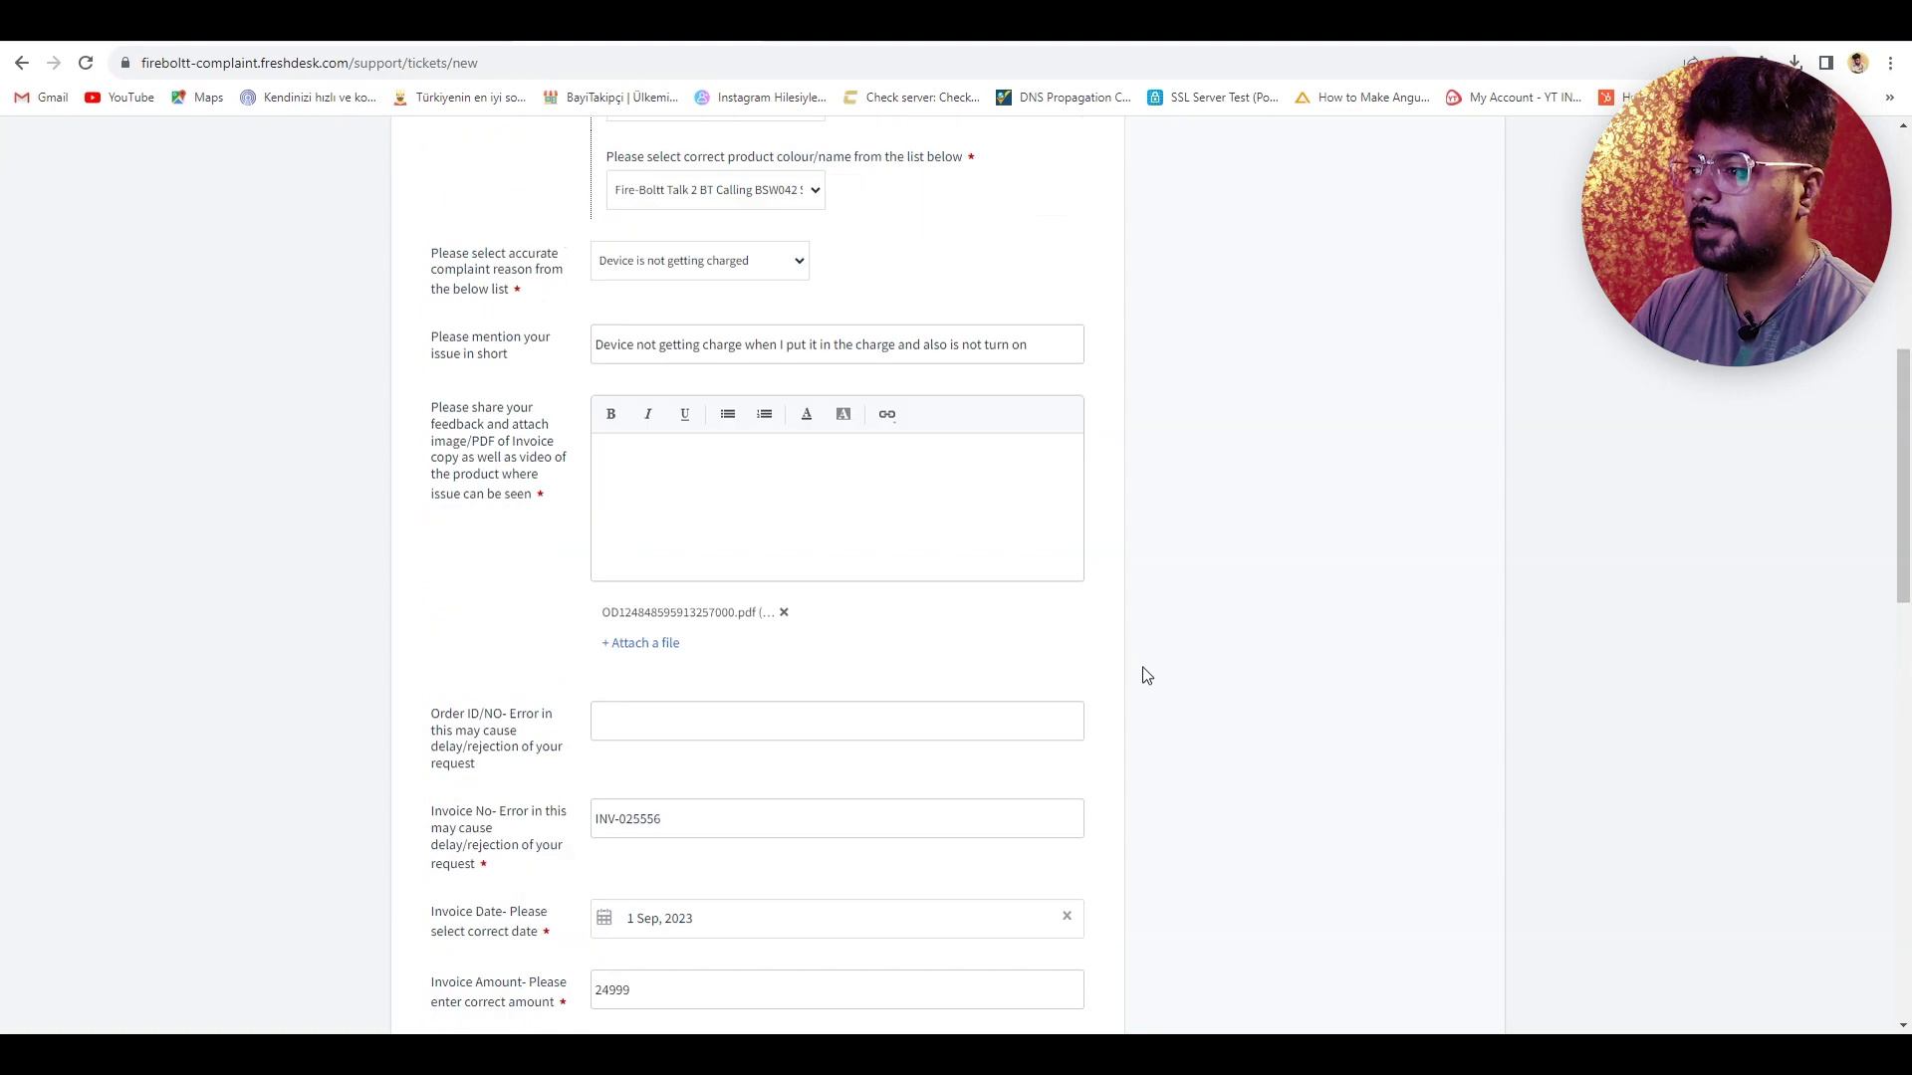
pyautogui.click(557, 229)
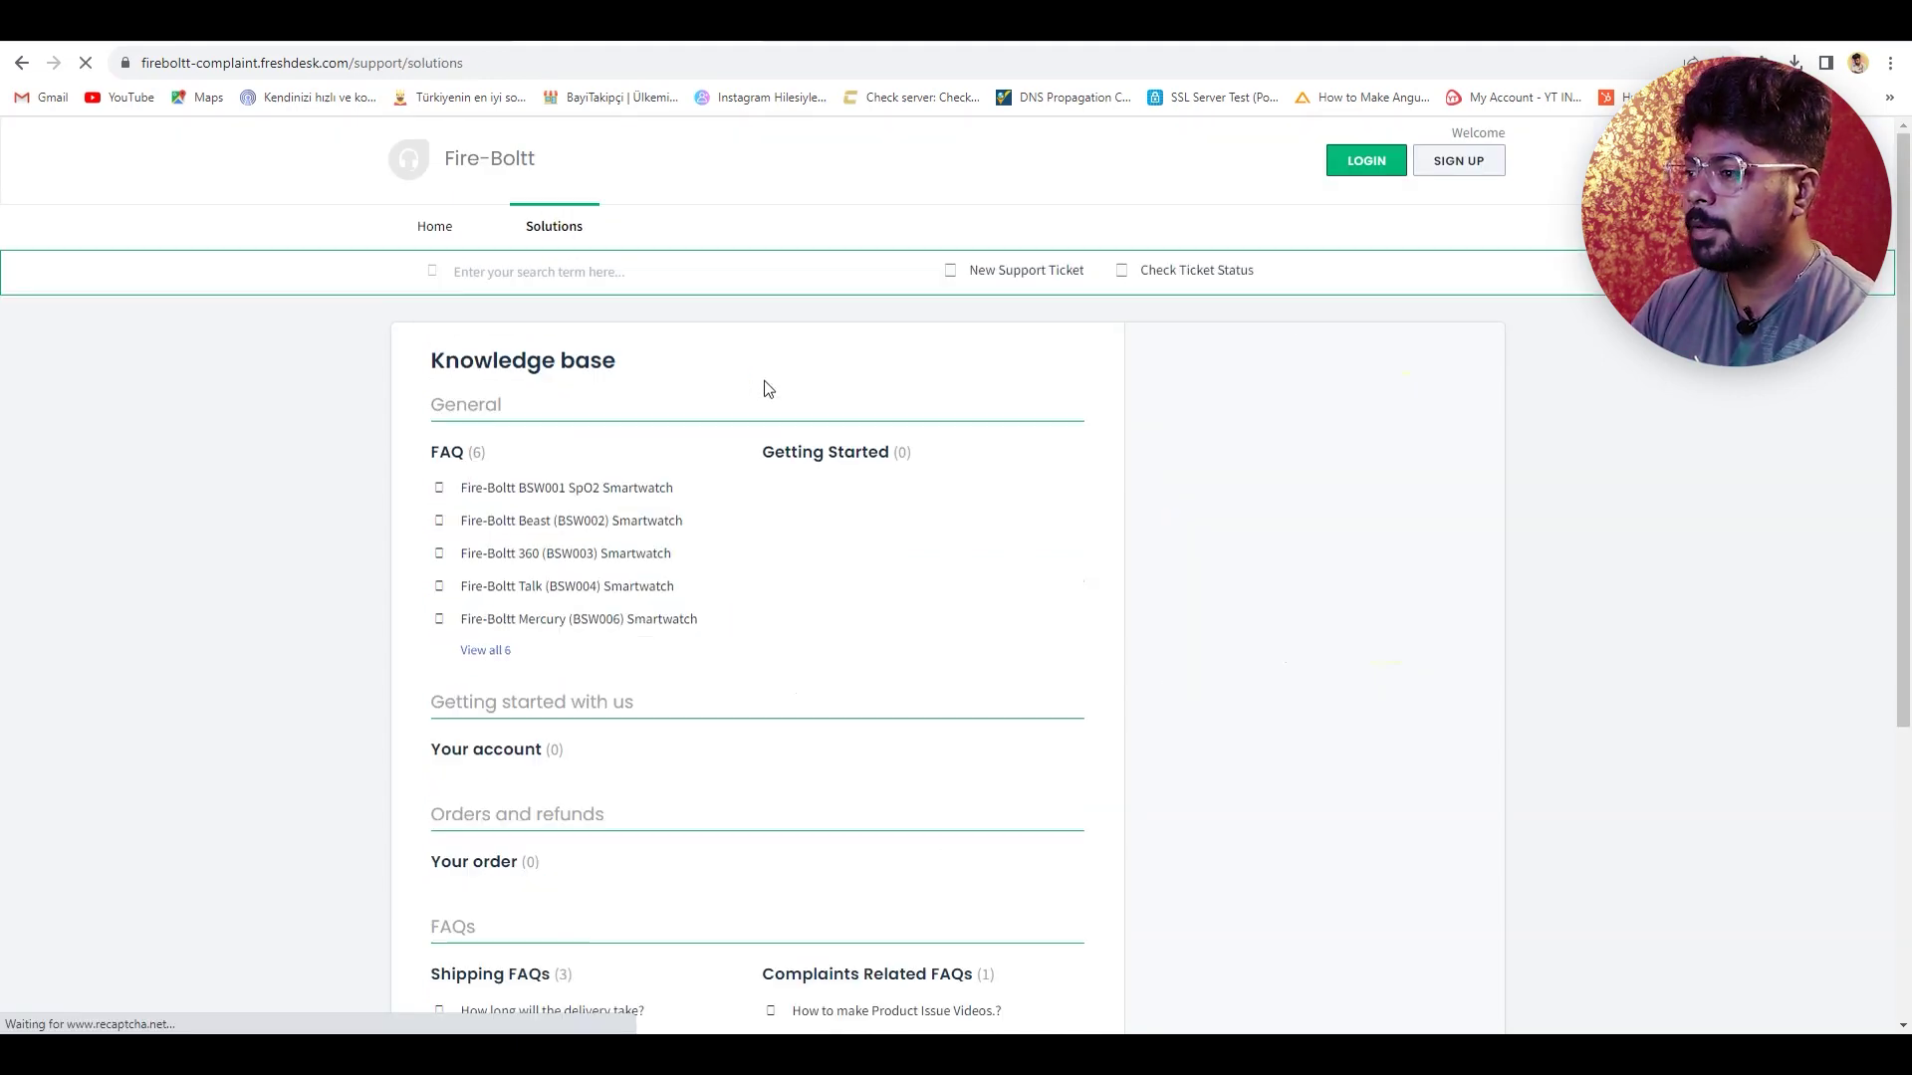
# - Go back to the Fire-Boltt support home page showing the FAQ and Shipping FAQs articles
pyautogui.click(439, 247)
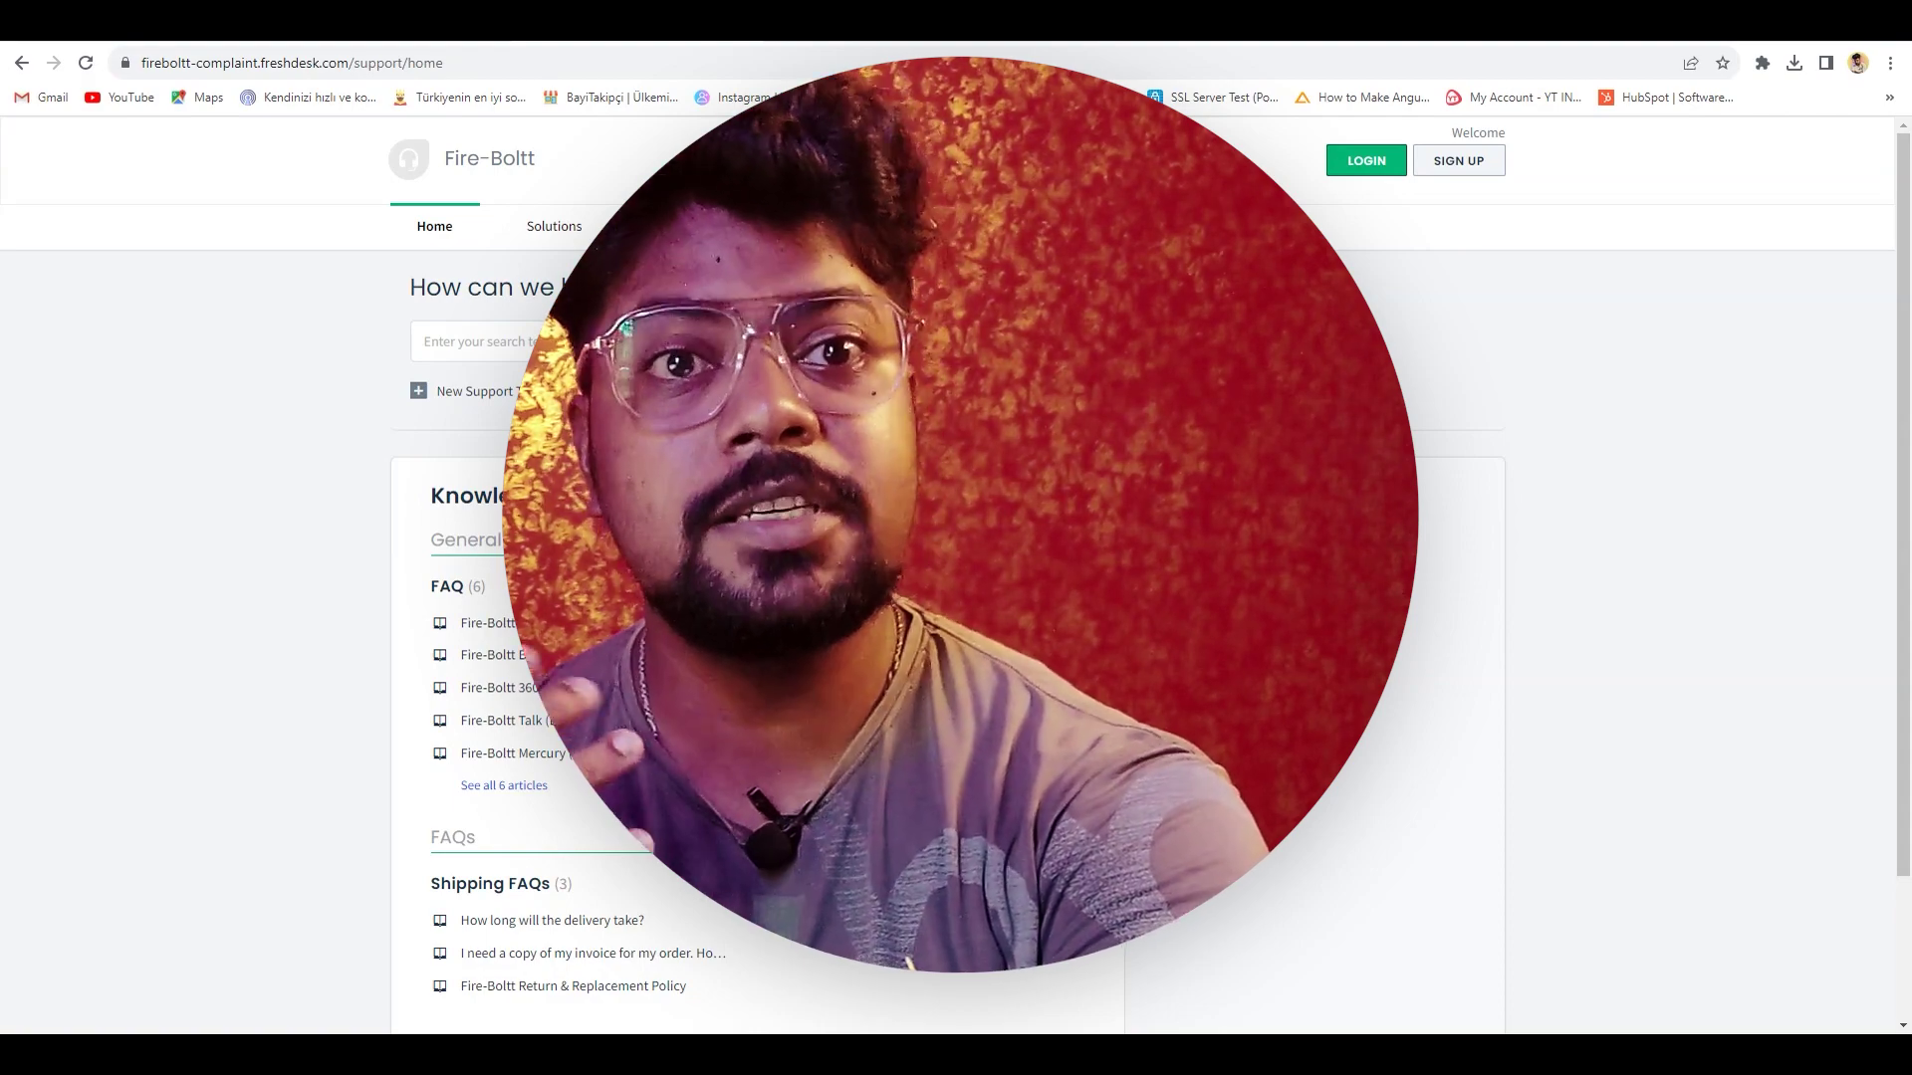
pyautogui.scroll(-2, 956, 598)
pyautogui.scroll(2, 956, 597)
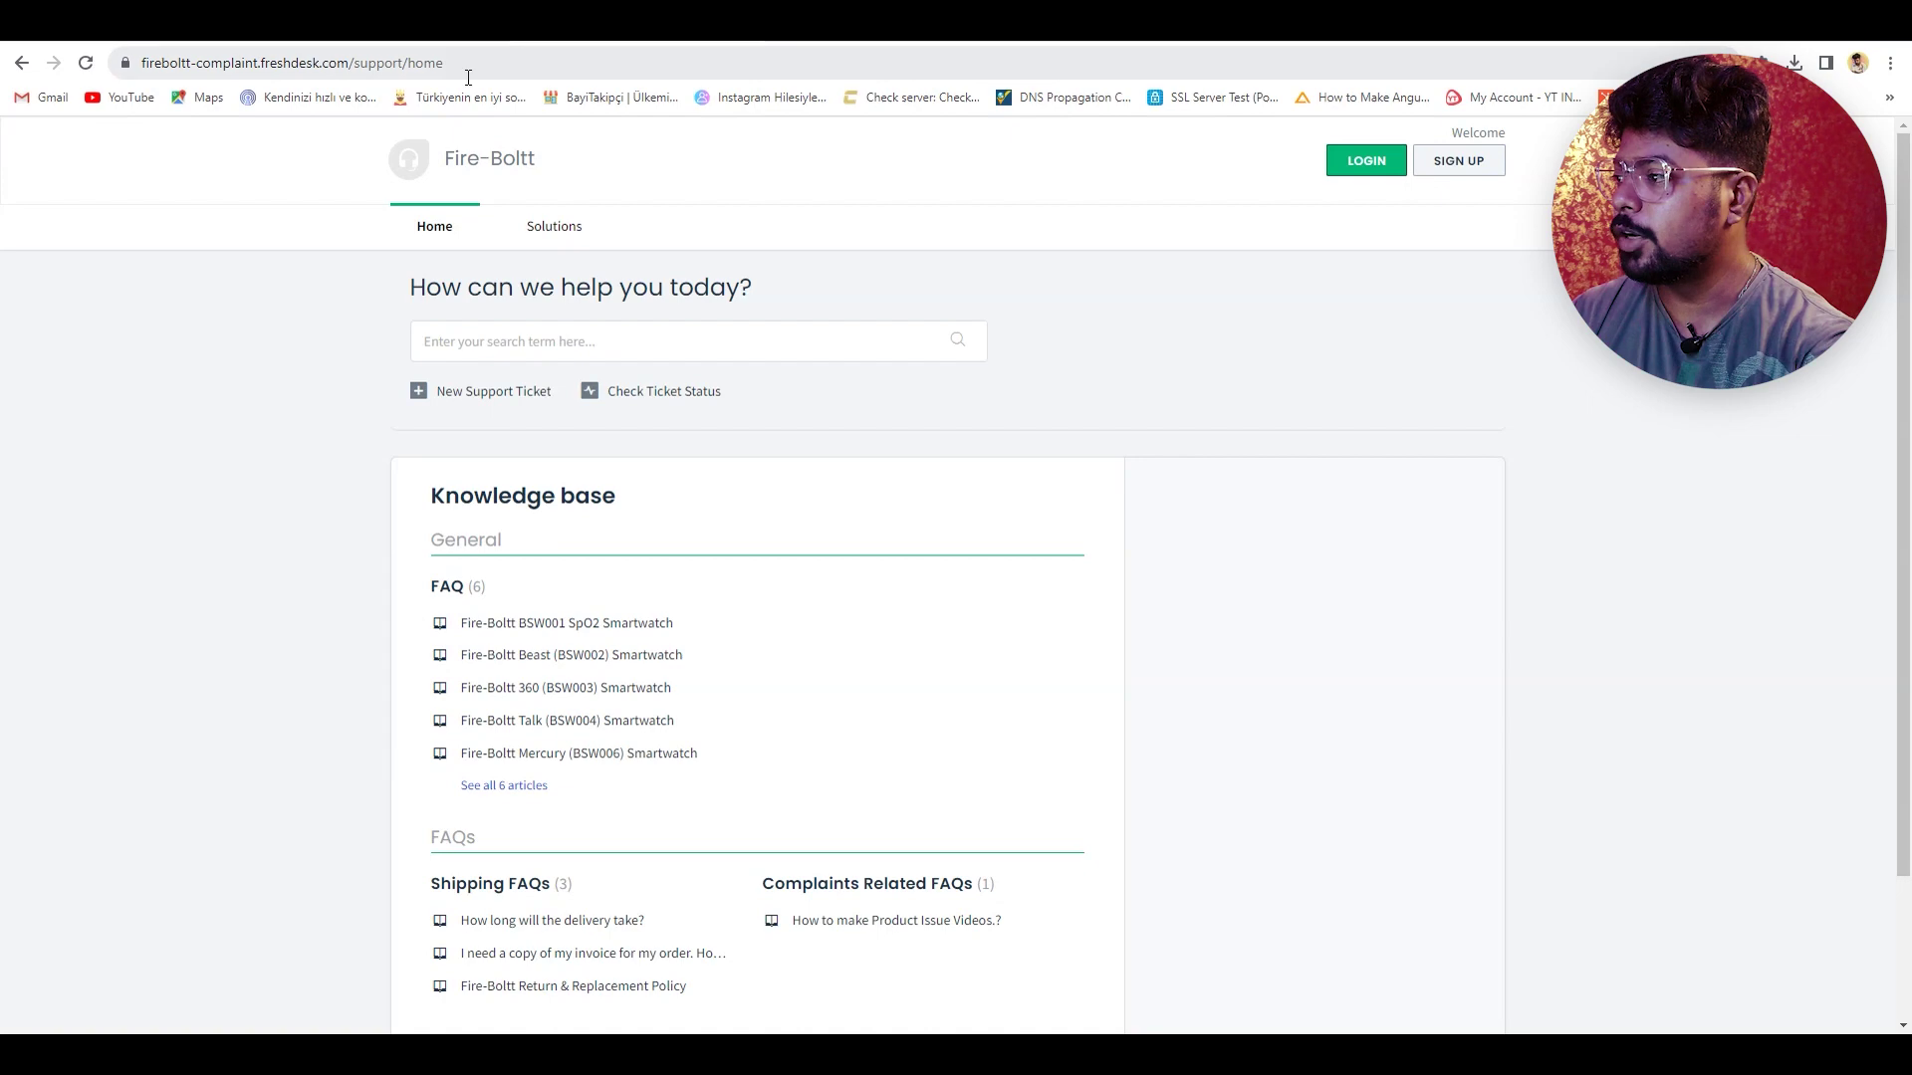
# - Load the fireboltt website and go to its Service Center page from the footer
pyautogui.moveTo(477, 63); pyautogui.dragTo(196, 92)
pyautogui.press('BackSpace')
pyautogui.press('Return')
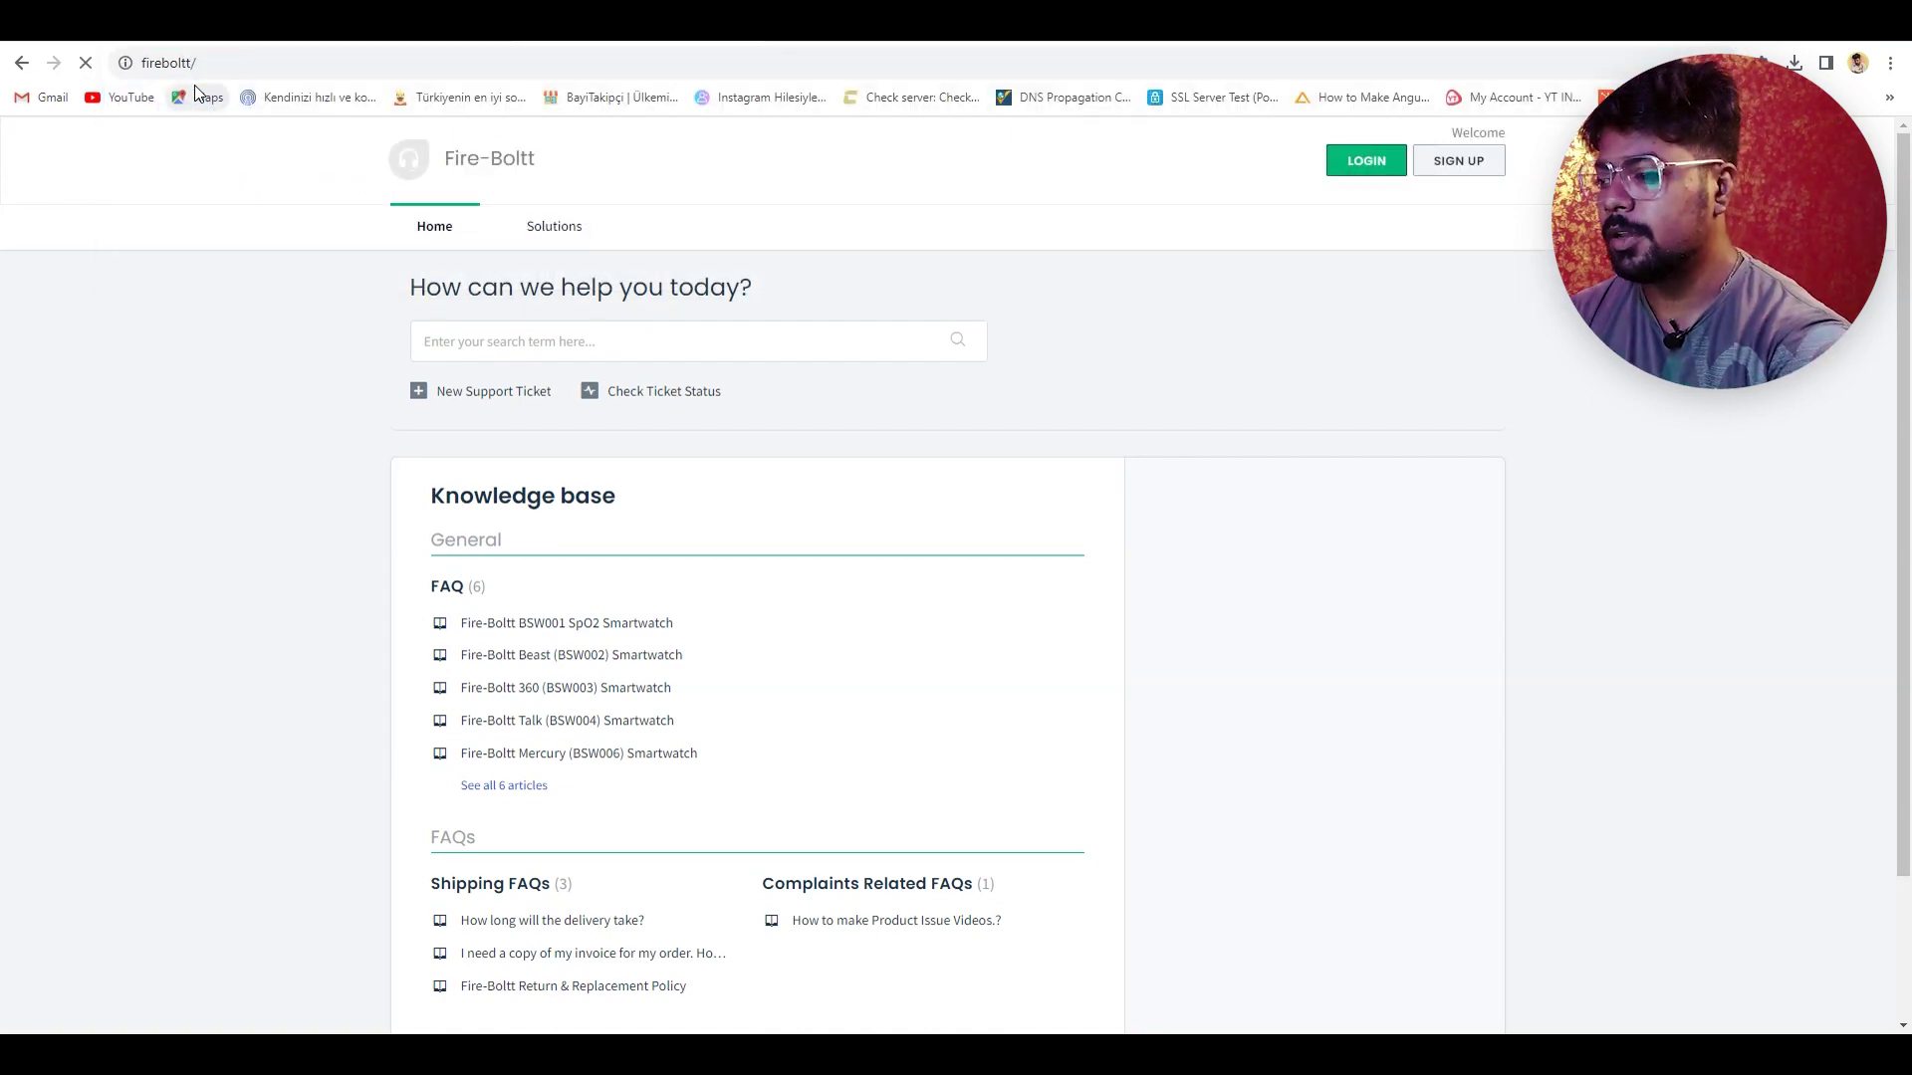
pyautogui.scroll(-10, 965, 469)
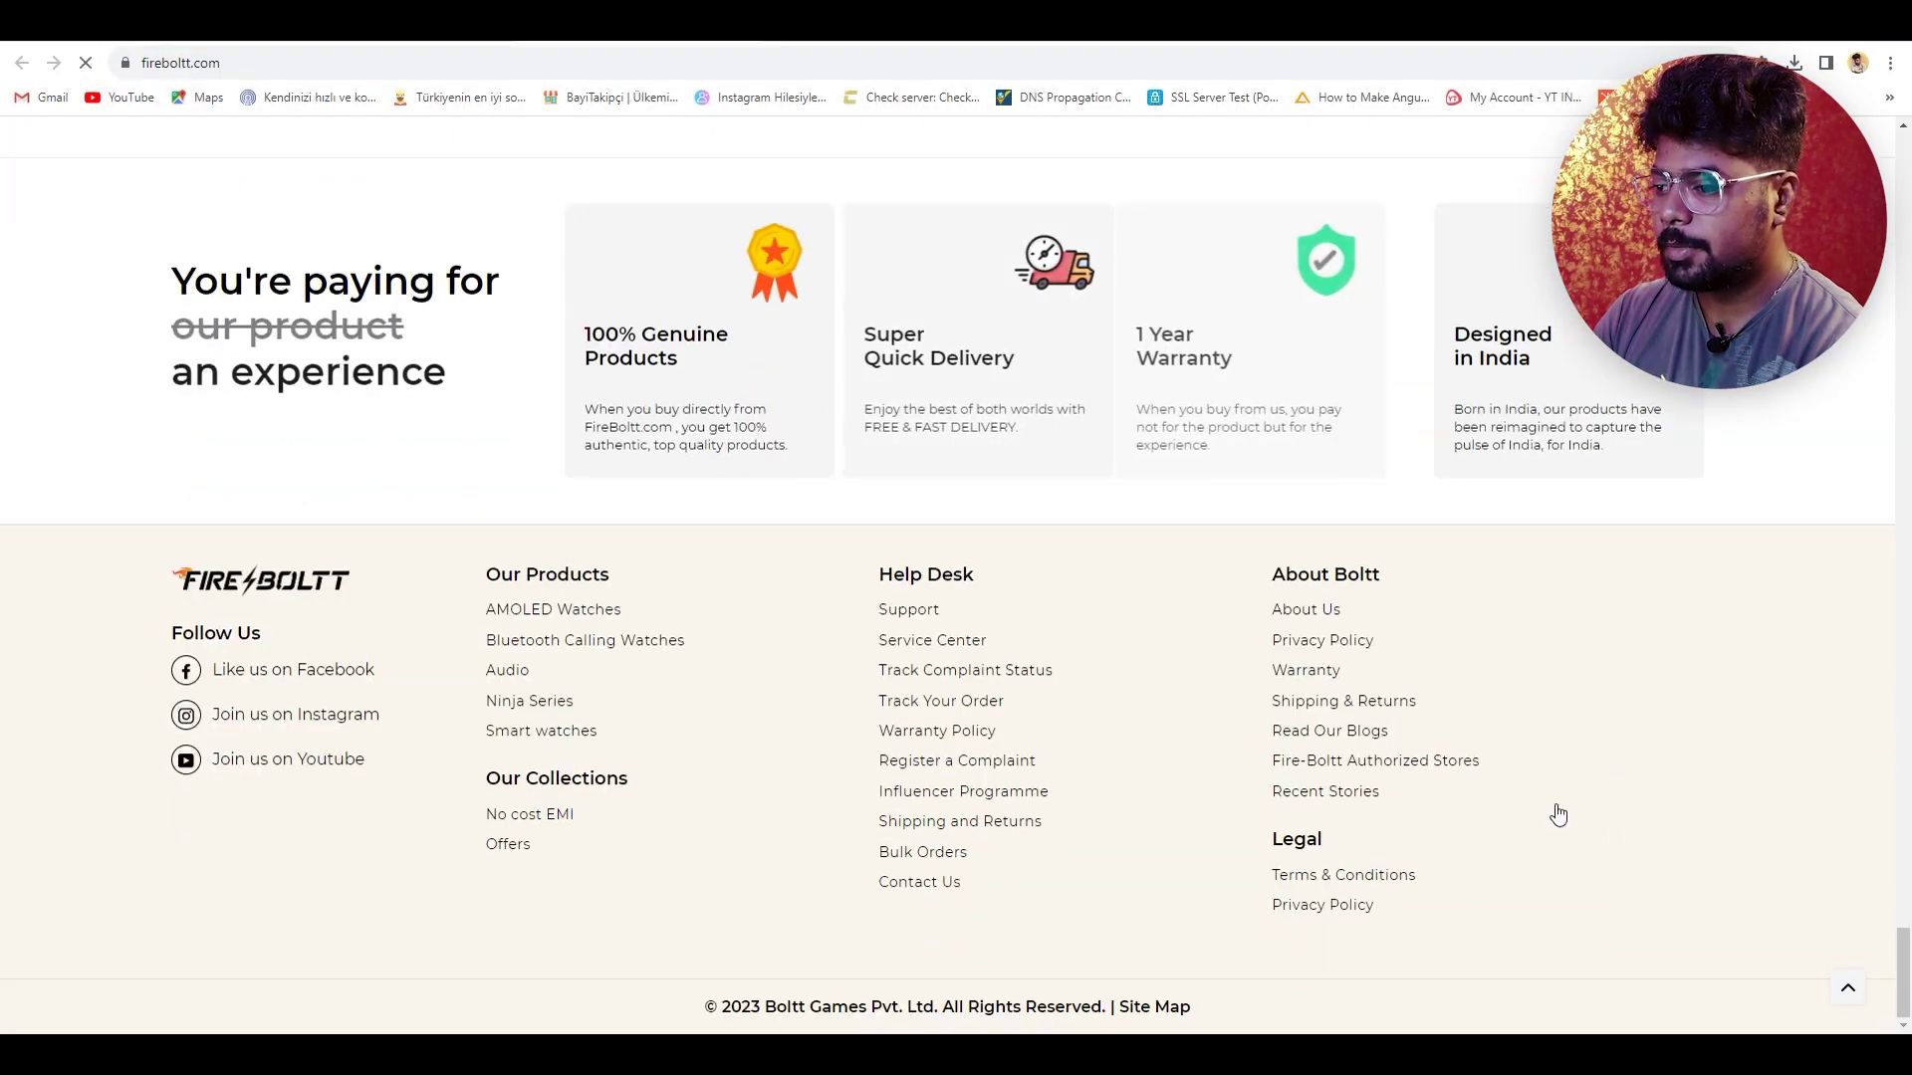
pyautogui.click(982, 654)
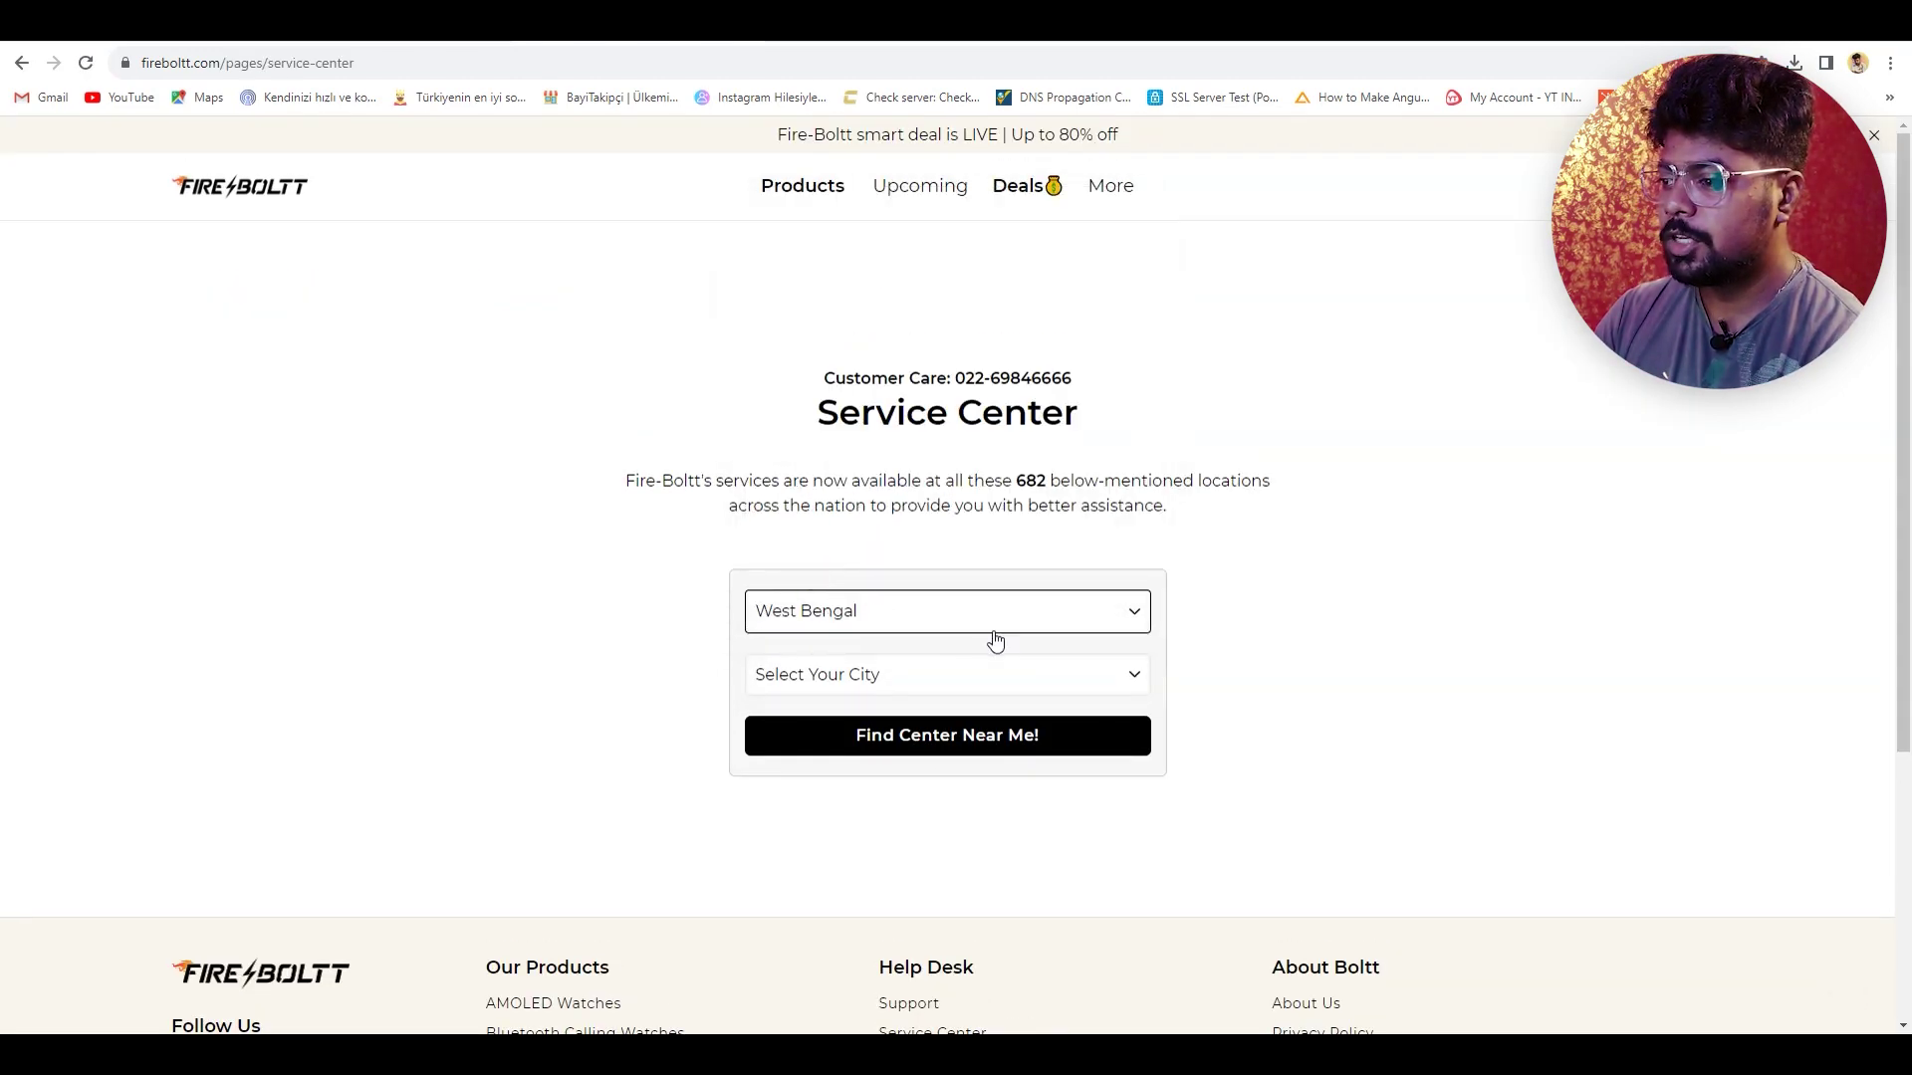
# - Find the West Bengal service centre for Medinipur and view its contact details
pyautogui.click(971, 692)
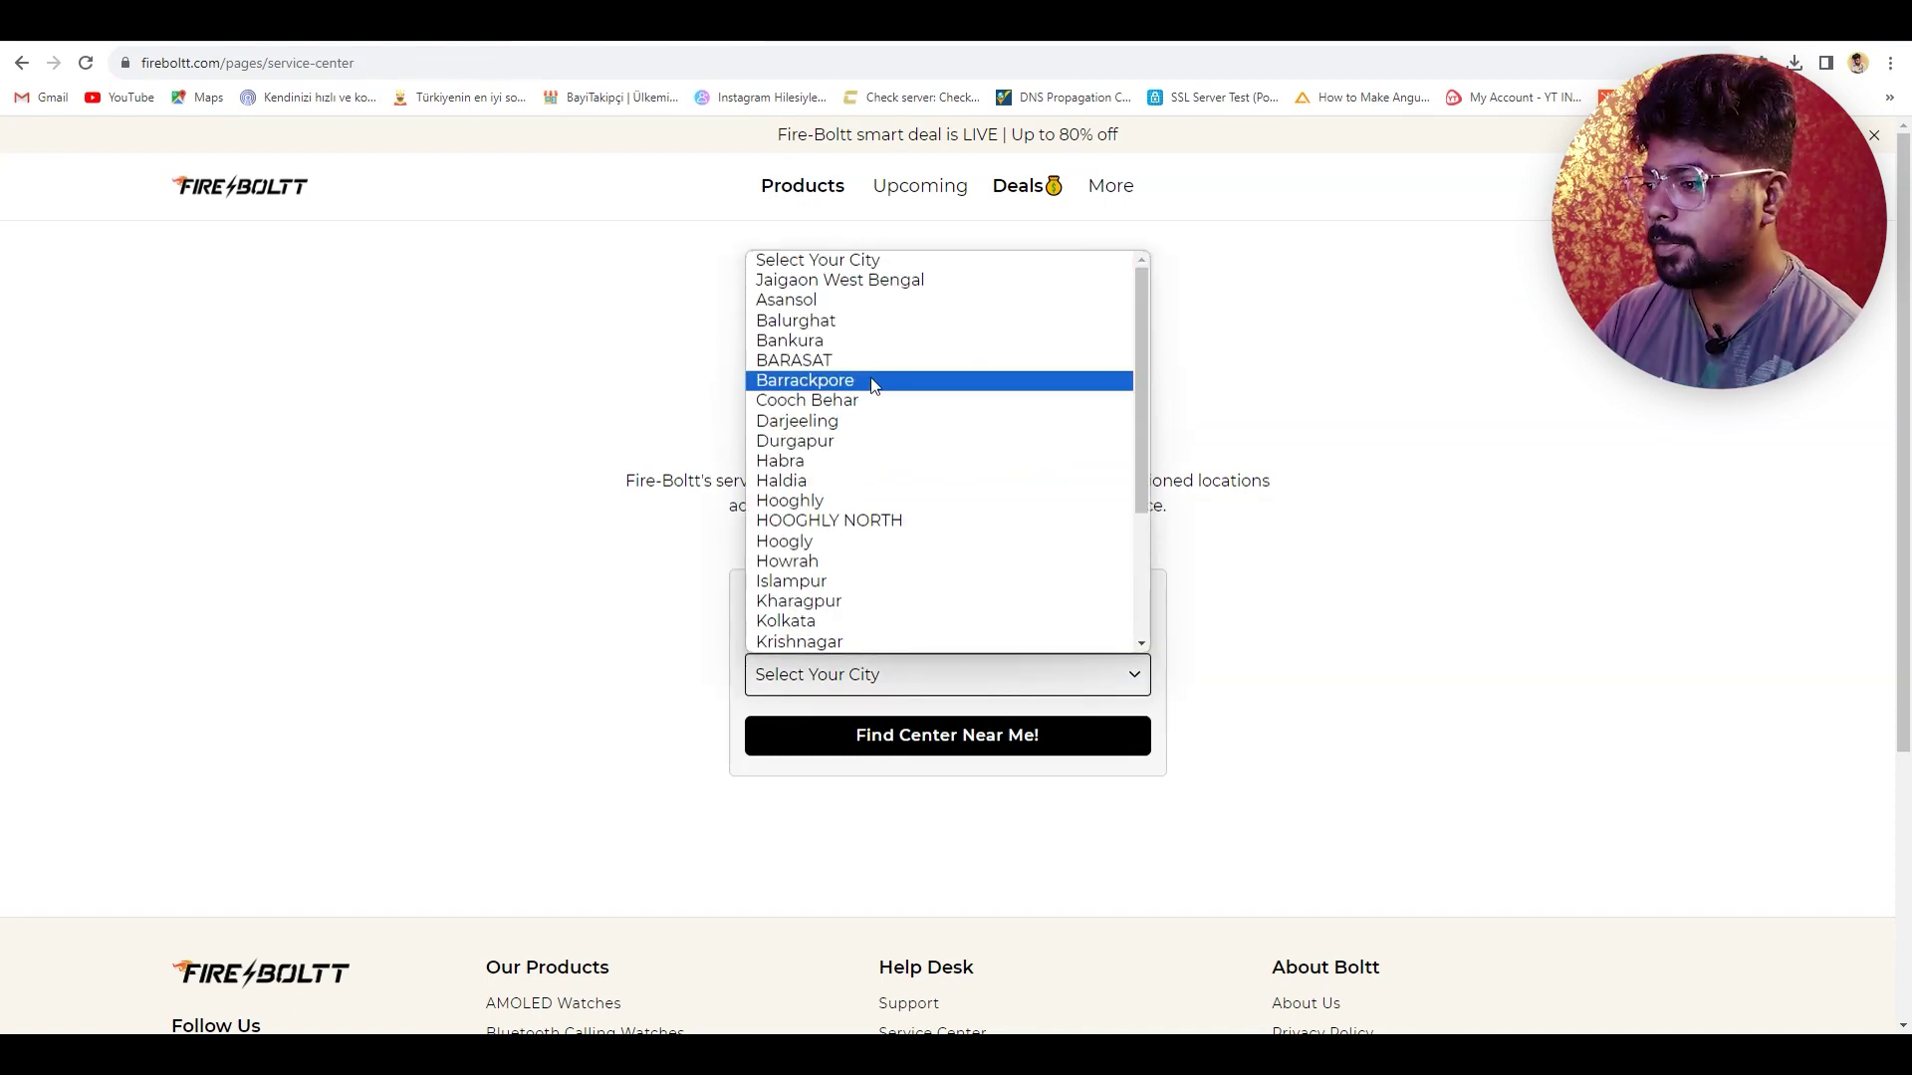
pyautogui.scroll(-4, 867, 400)
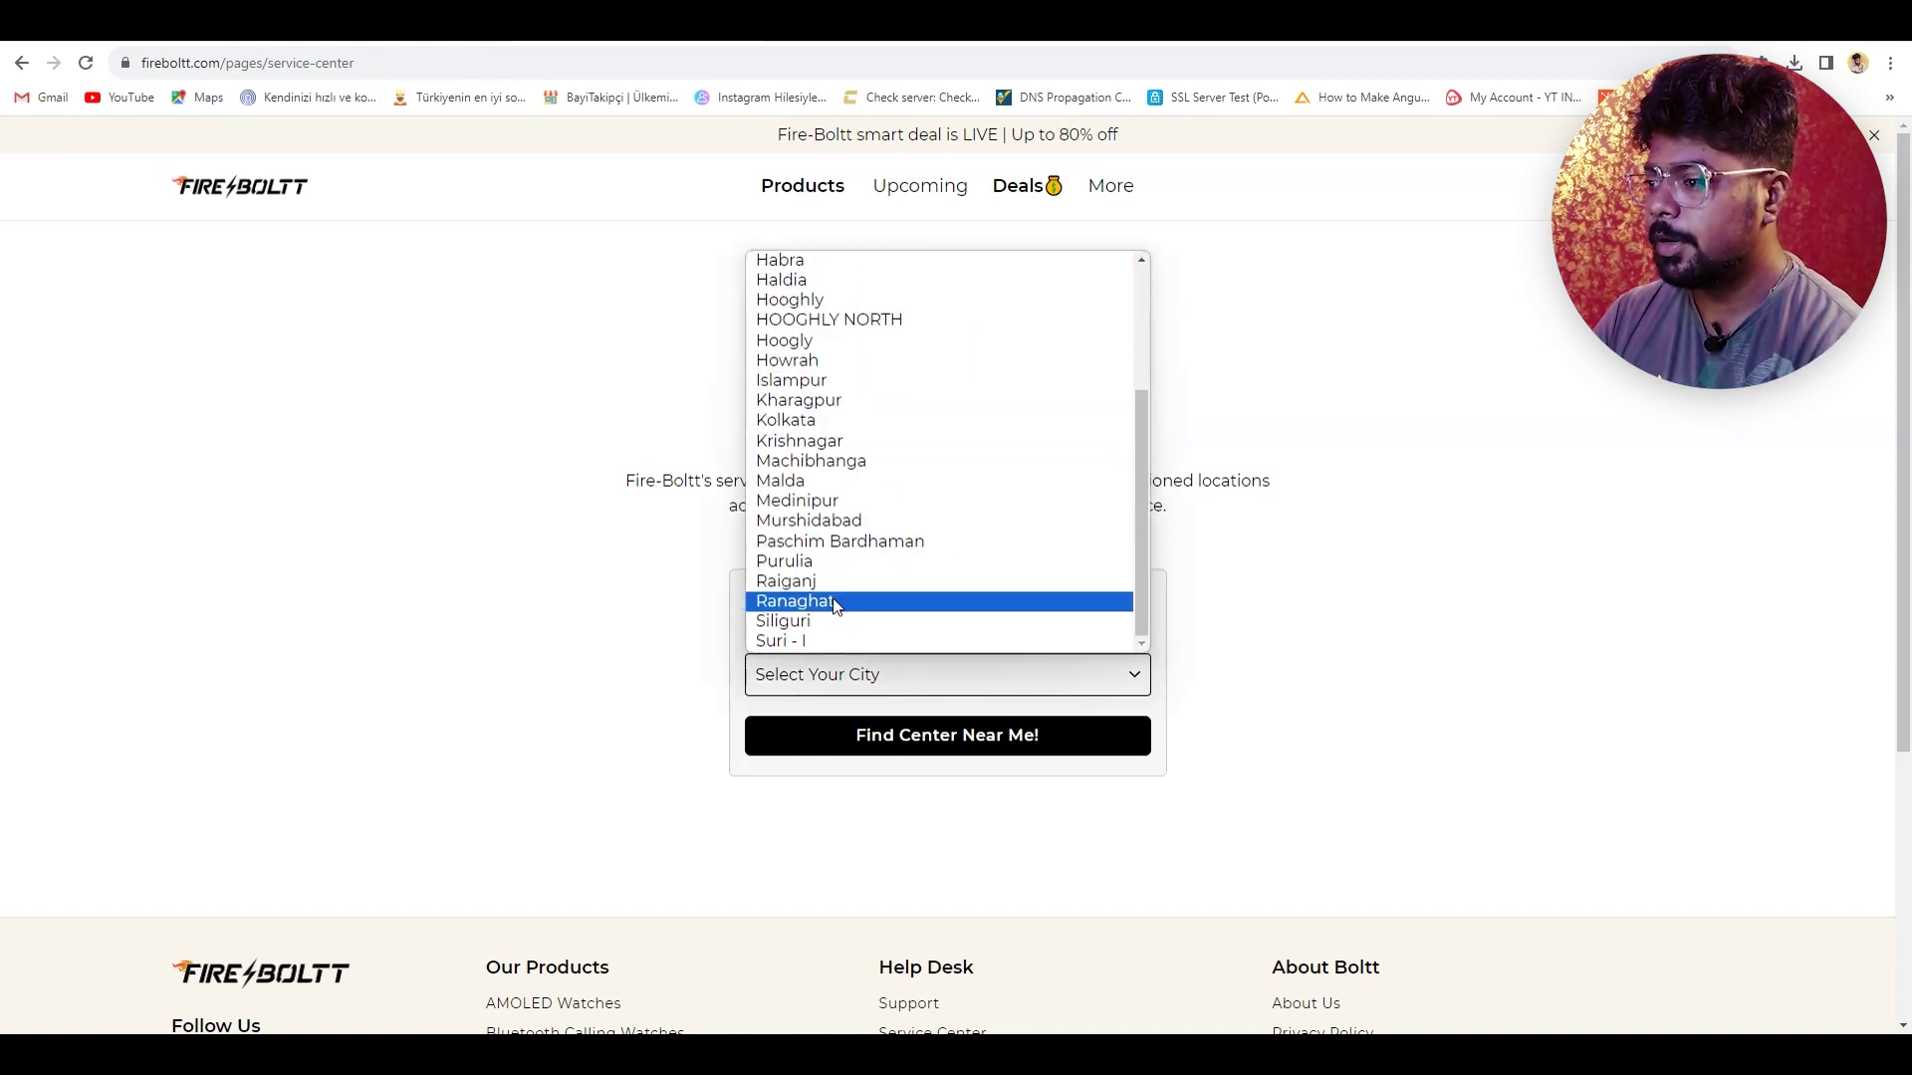
pyautogui.click(847, 499)
pyautogui.click(996, 755)
pyautogui.scroll(-3, 1383, 746)
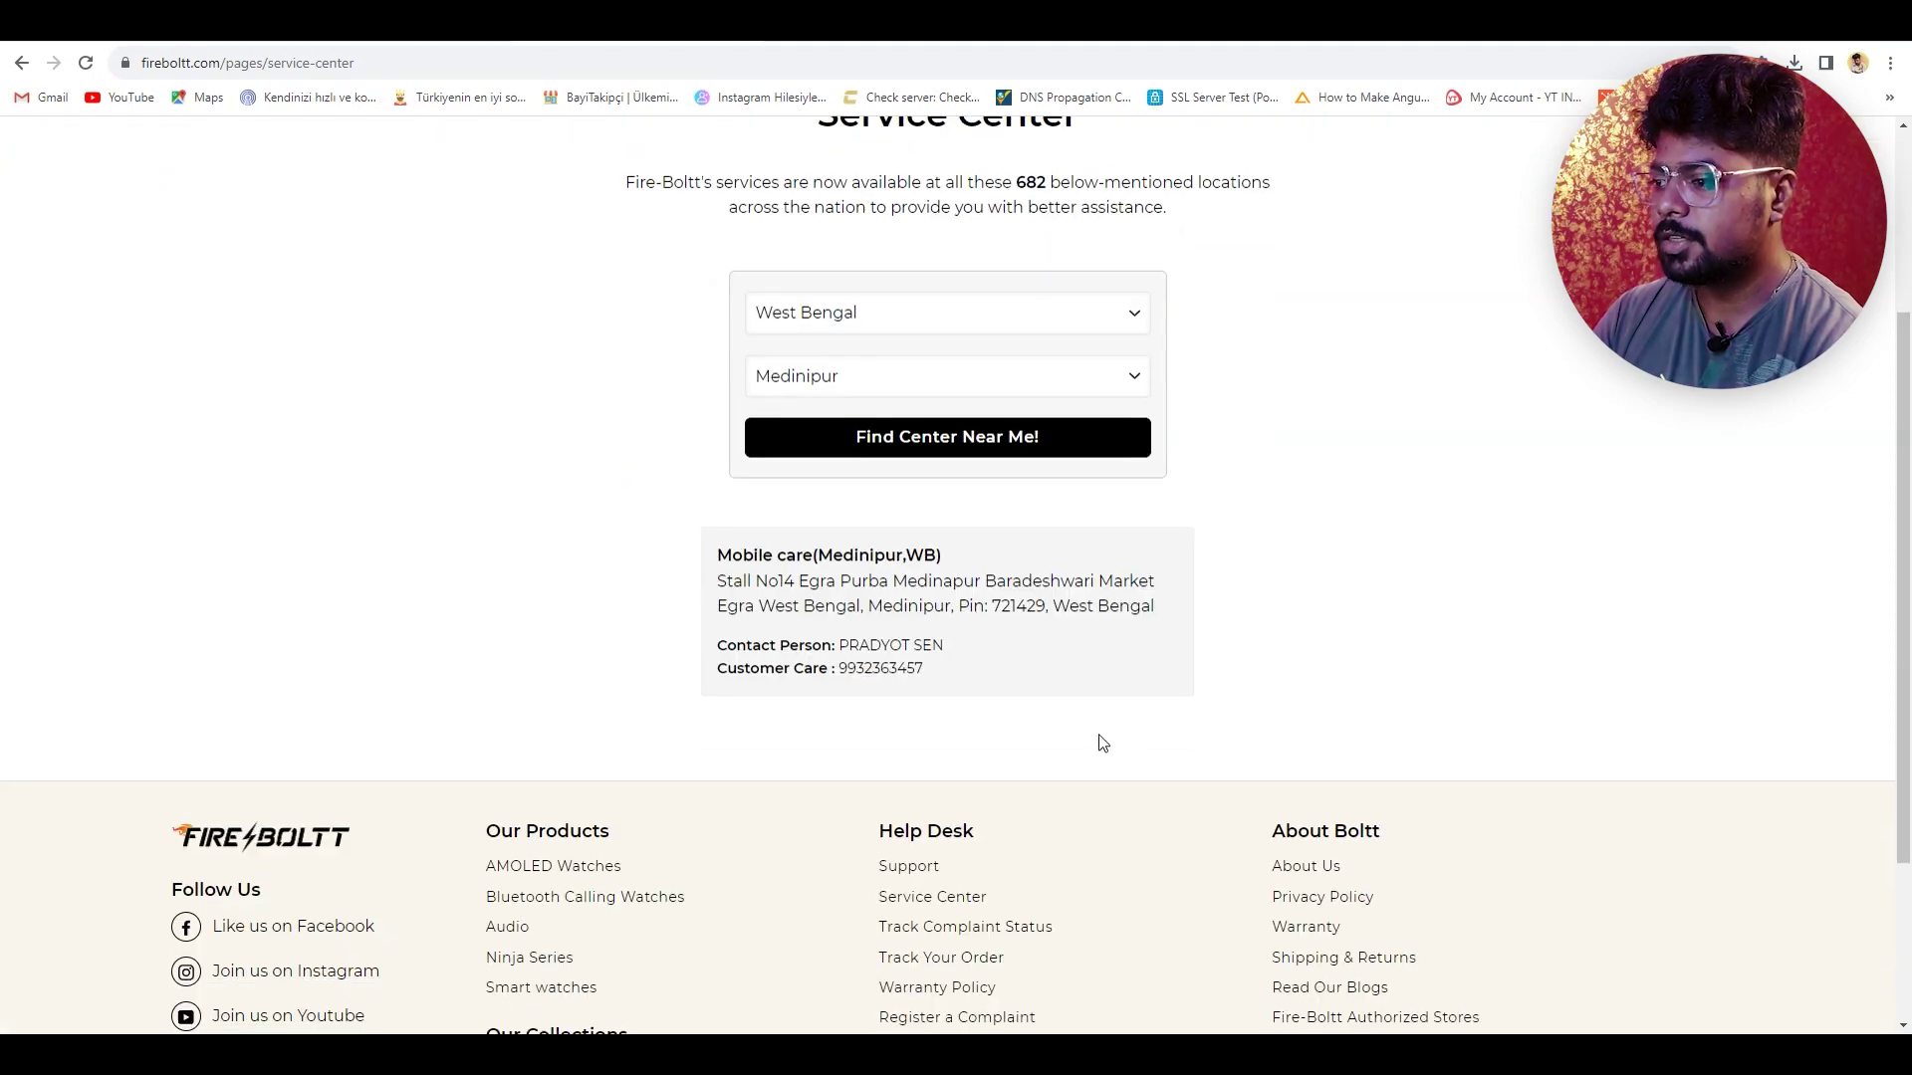